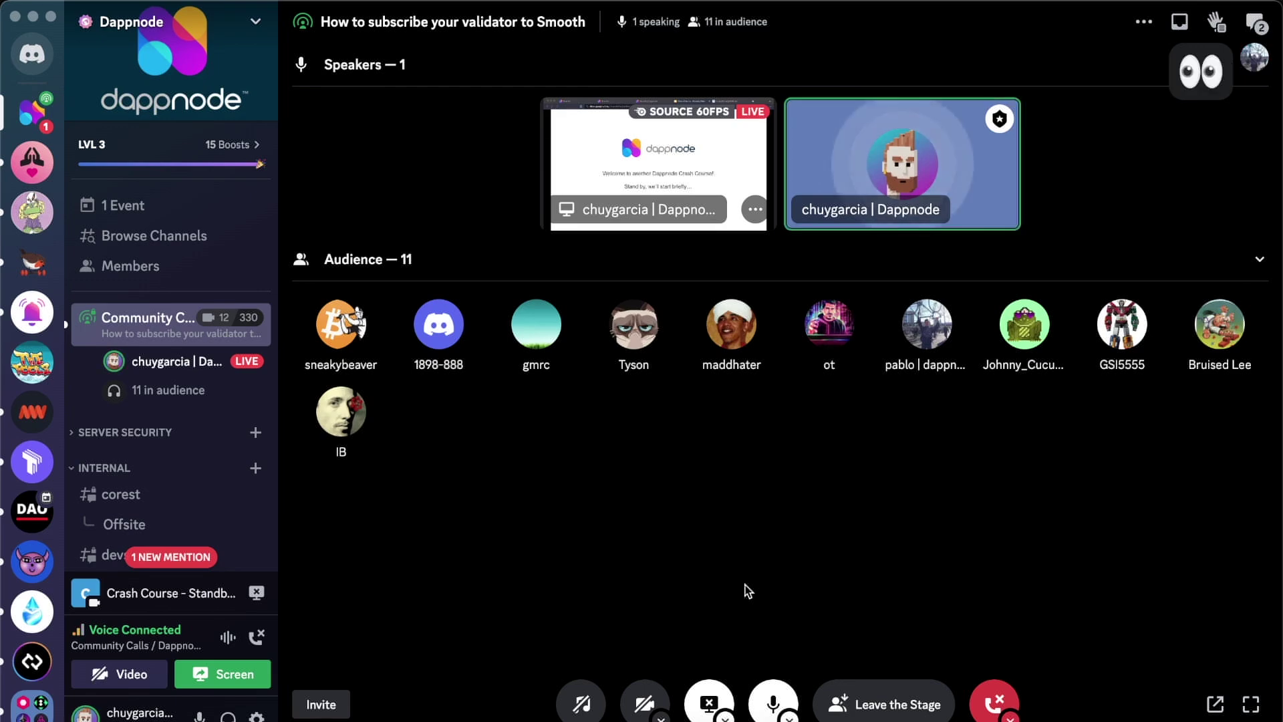
# Close the standby slides tab and open the Deep dive into Smooth overview in Dappnode Docs
pyautogui.press('super+Tab')
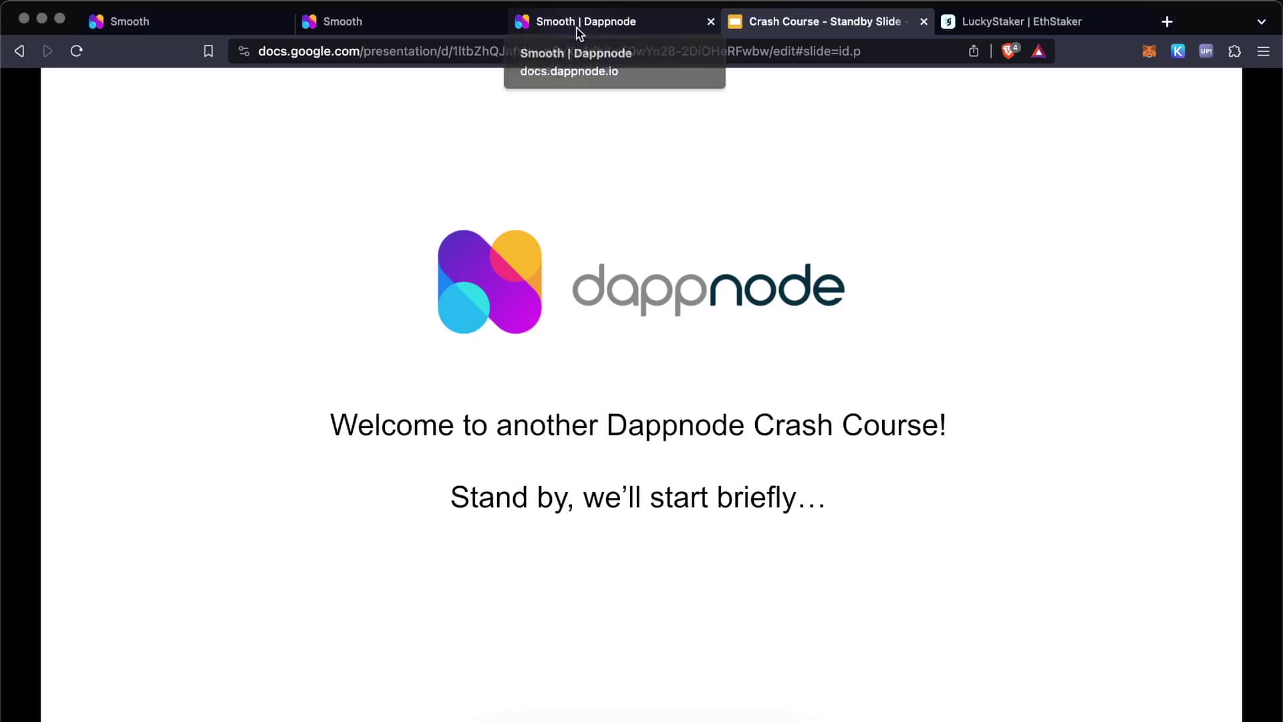
pyautogui.click(579, 28)
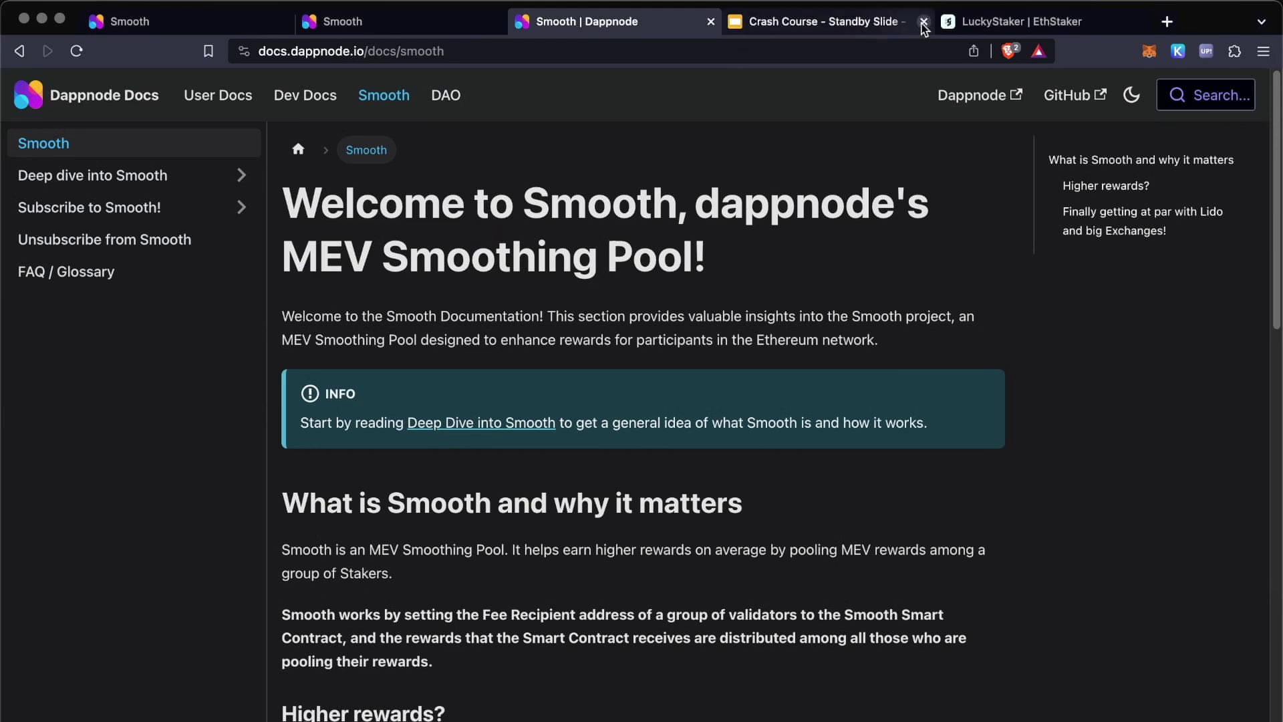
pyautogui.click(923, 21)
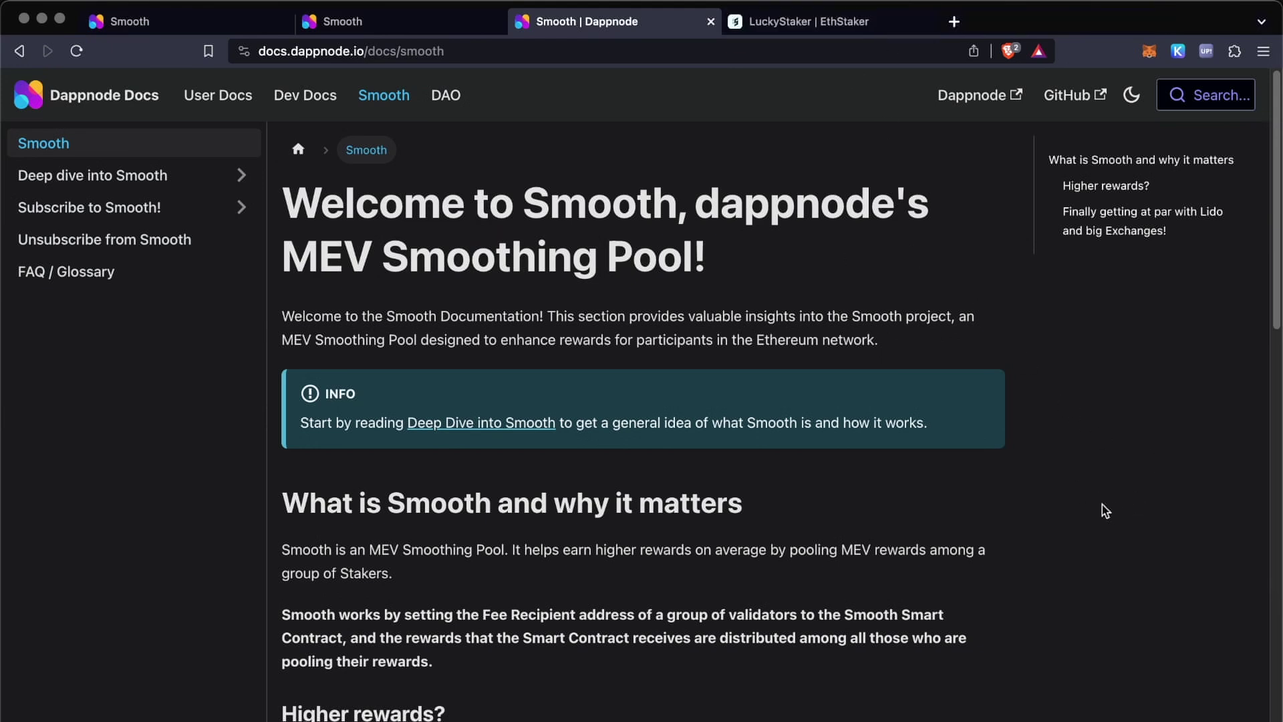
pyautogui.scroll(-5, 1102, 505)
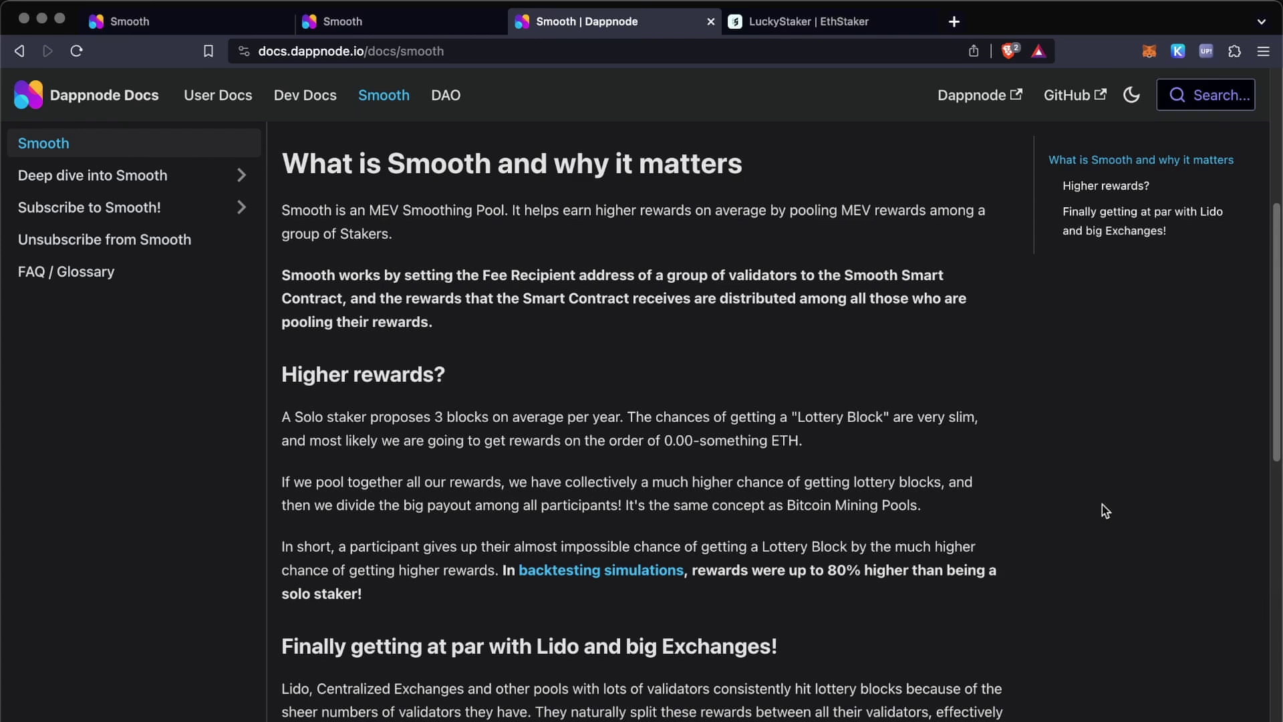
pyautogui.click(93, 175)
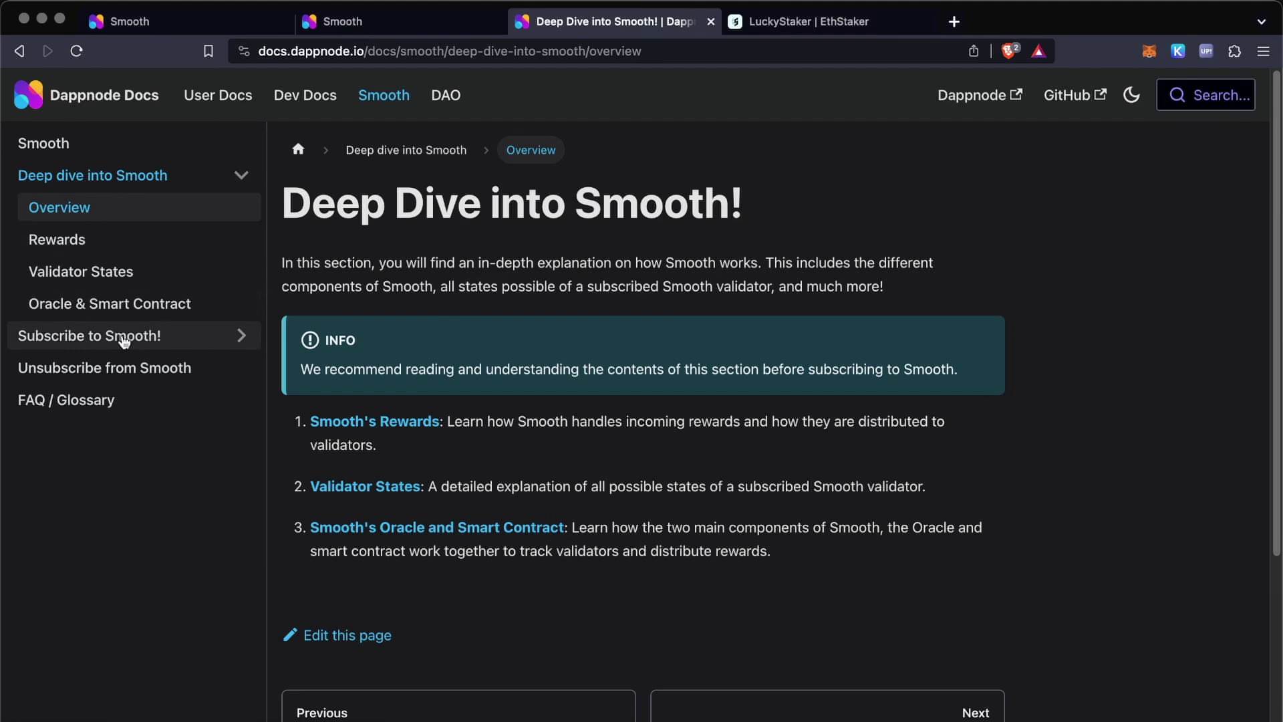
# Collapse Deep dive into Smooth and open the Subscribe to Smooth! overview page
pyautogui.click(160, 176)
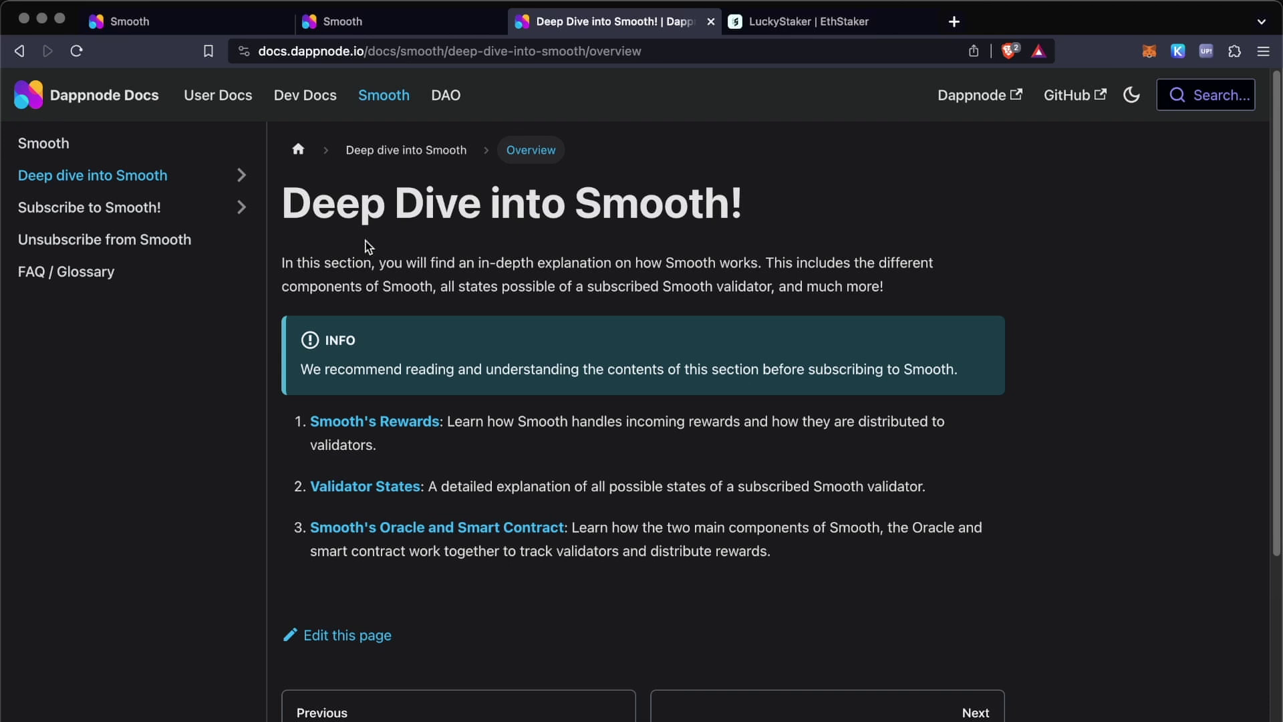
pyautogui.click(183, 206)
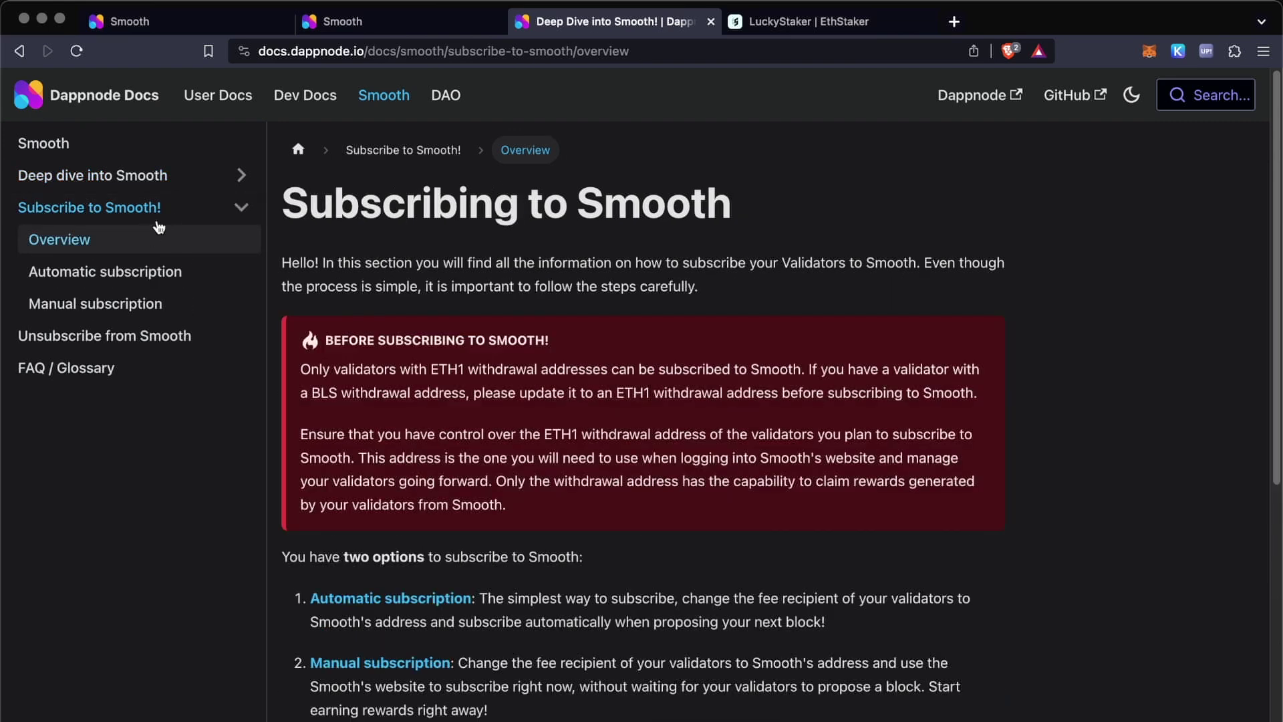
pyautogui.click(159, 225)
pyautogui.scroll(-1, 1092, 589)
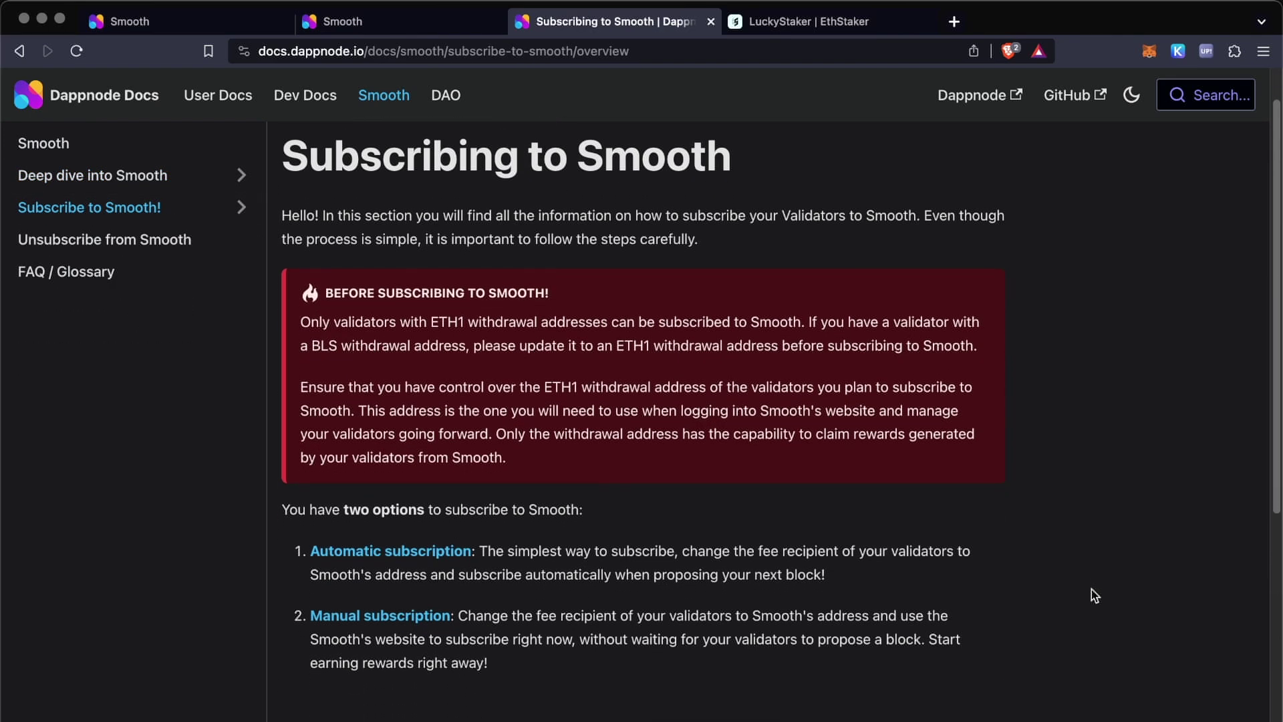
pyautogui.scroll(-1, 1092, 589)
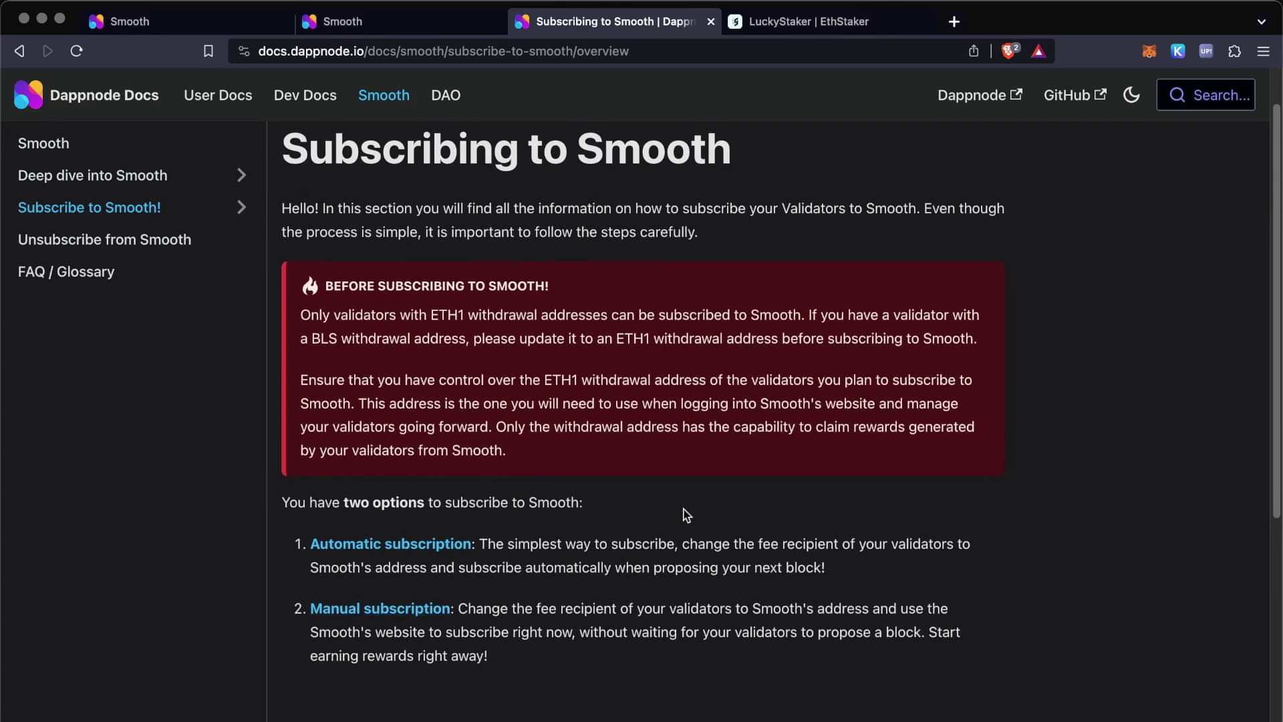
pyautogui.scroll(1, 682, 515)
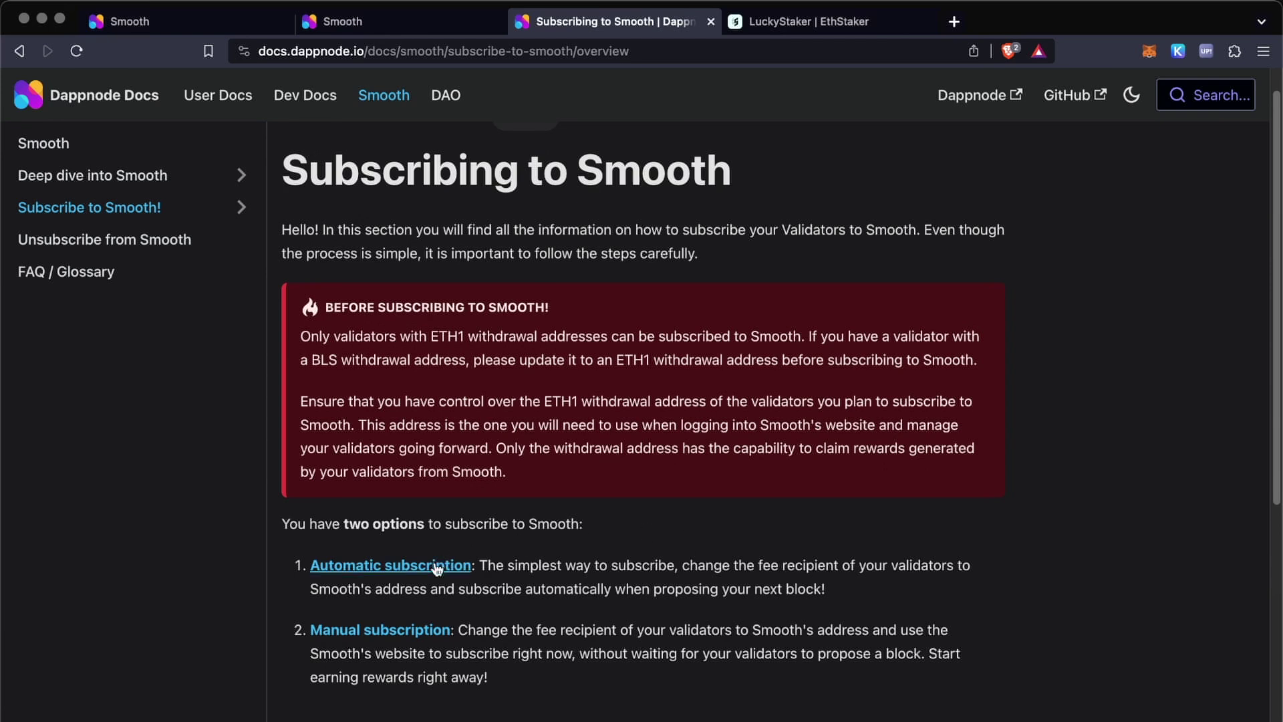
# Open the Automatic subscription guide and skim its fee recipient and status-check steps
pyautogui.click(409, 566)
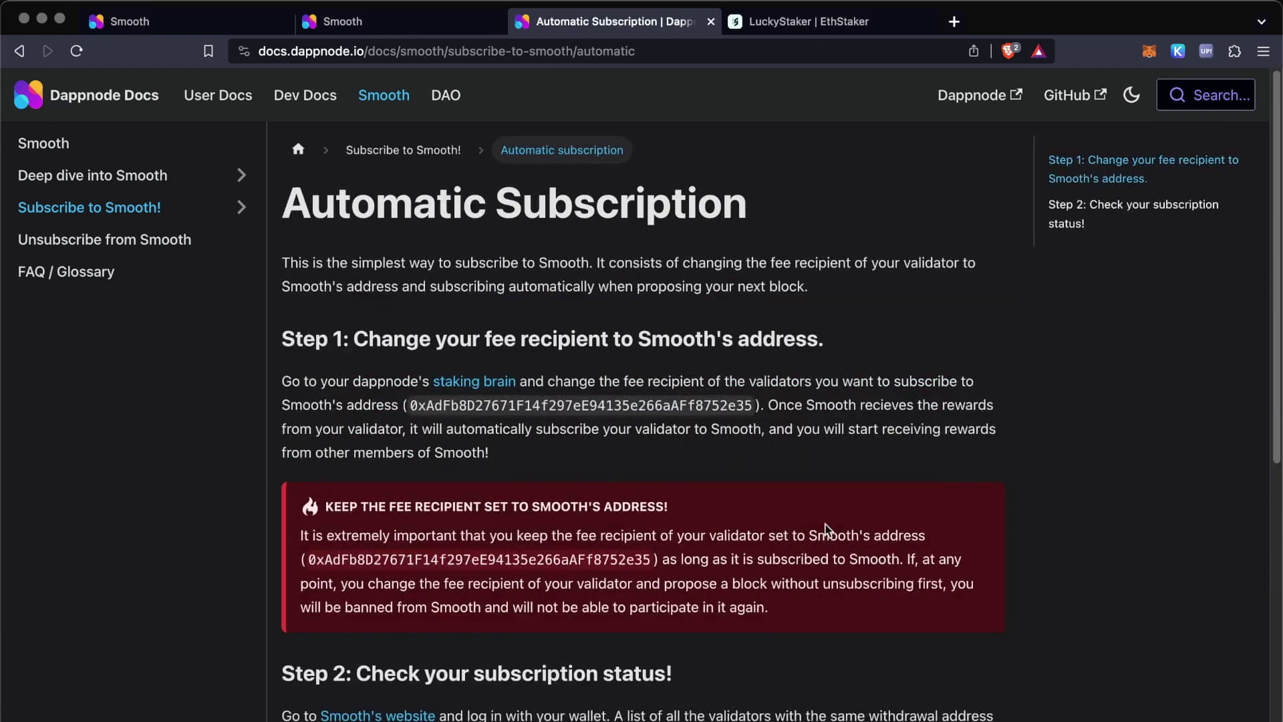
pyautogui.scroll(-2, 876, 535)
pyautogui.scroll(-4, 876, 535)
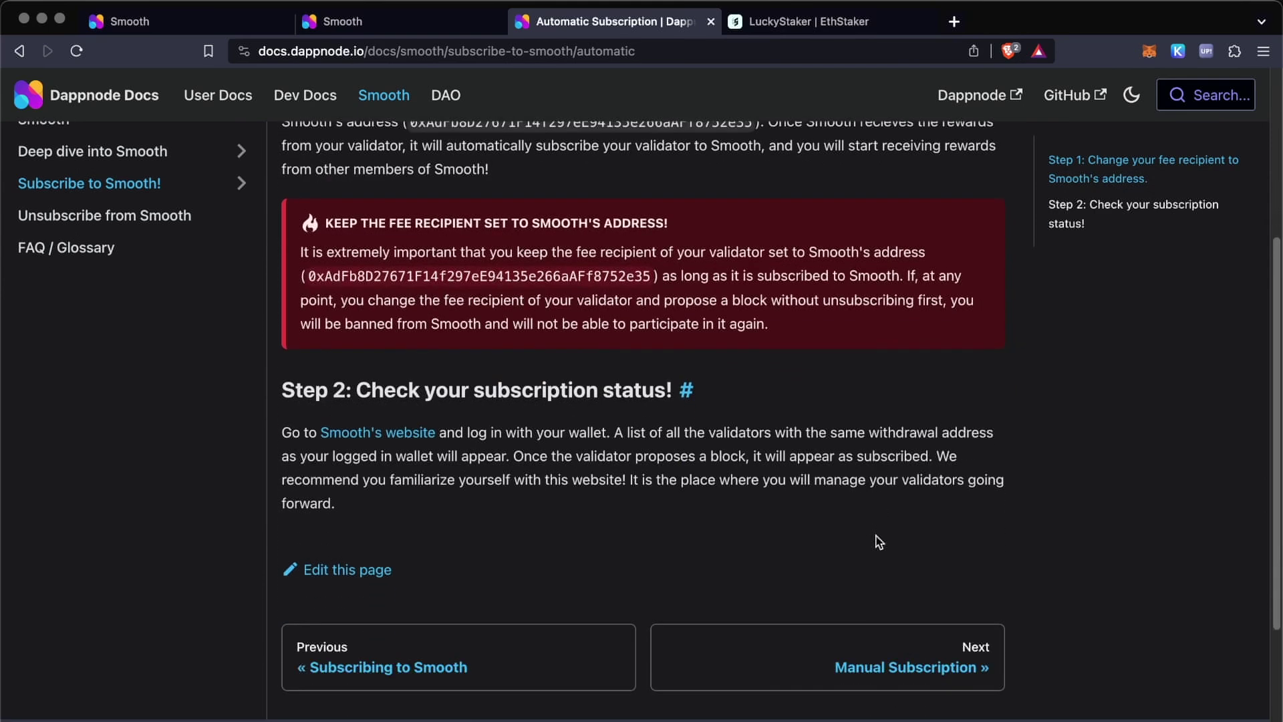
pyautogui.scroll(1, 879, 542)
pyautogui.scroll(4, 879, 542)
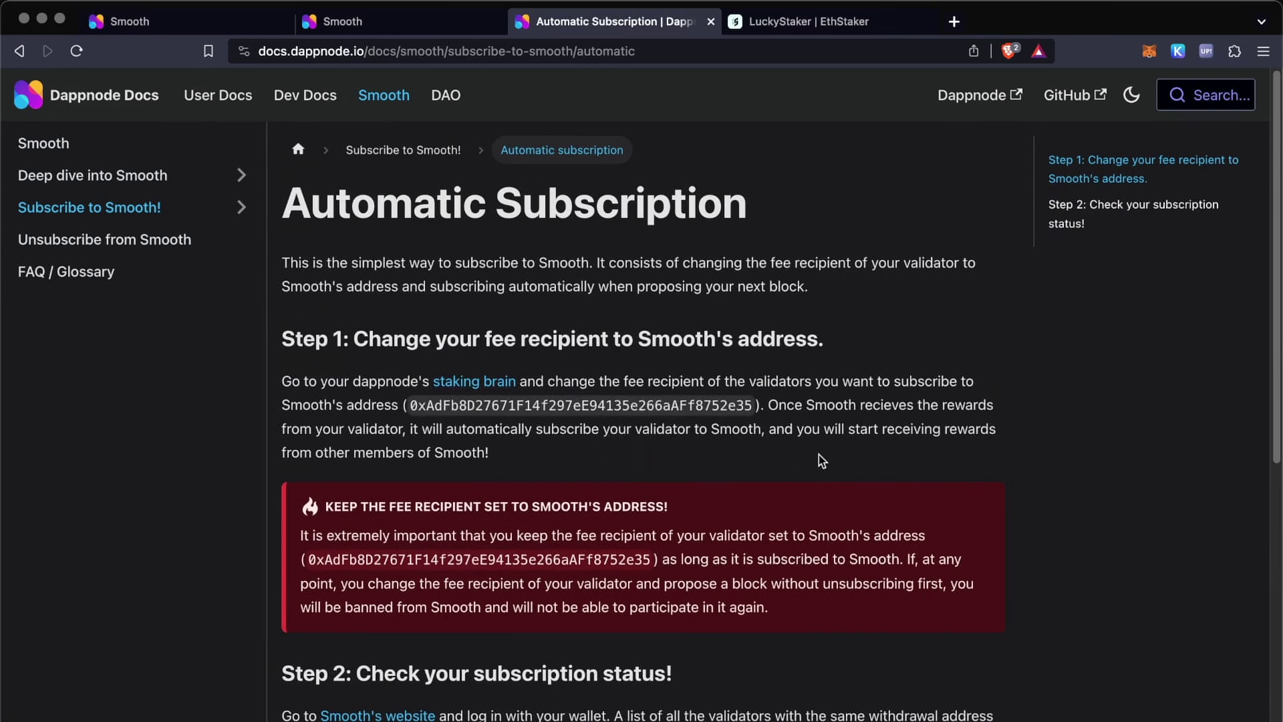
# Load my.dappnode in a new tab and open Web3signer Prater's Staking Brain from Packages
pyautogui.press('super+t')
pyautogui.write('m')
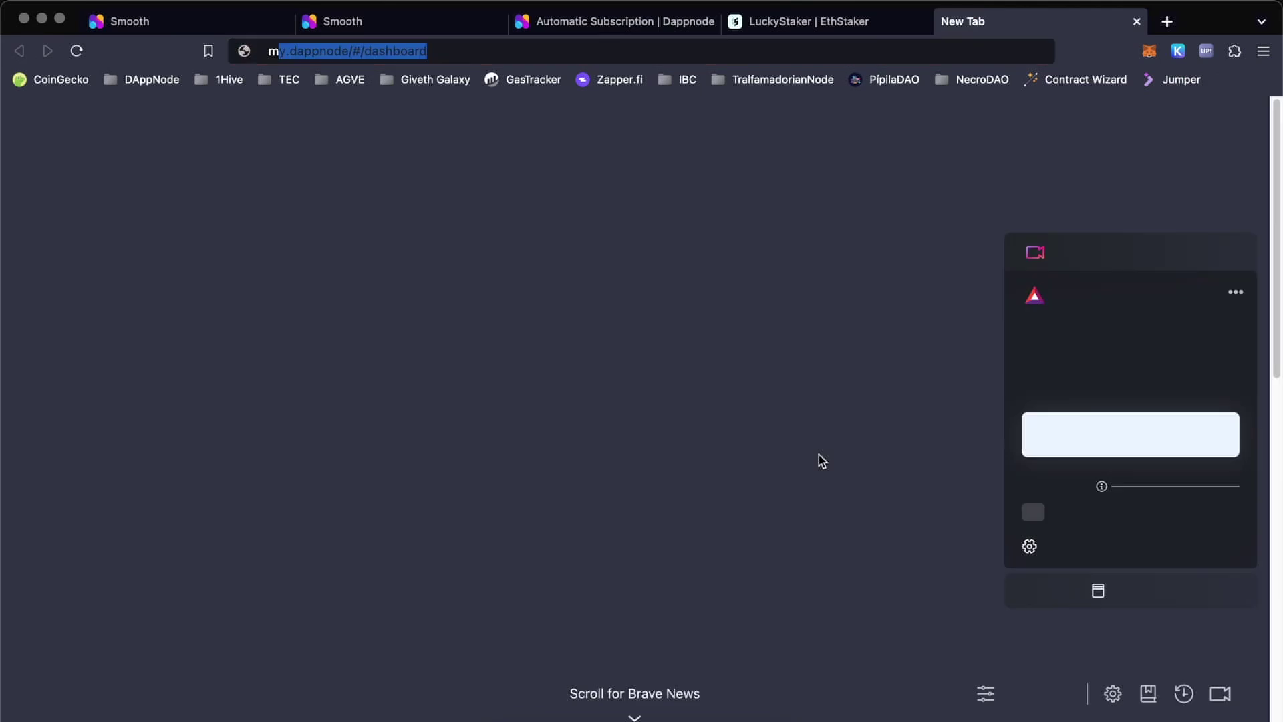
pyautogui.press('Return')
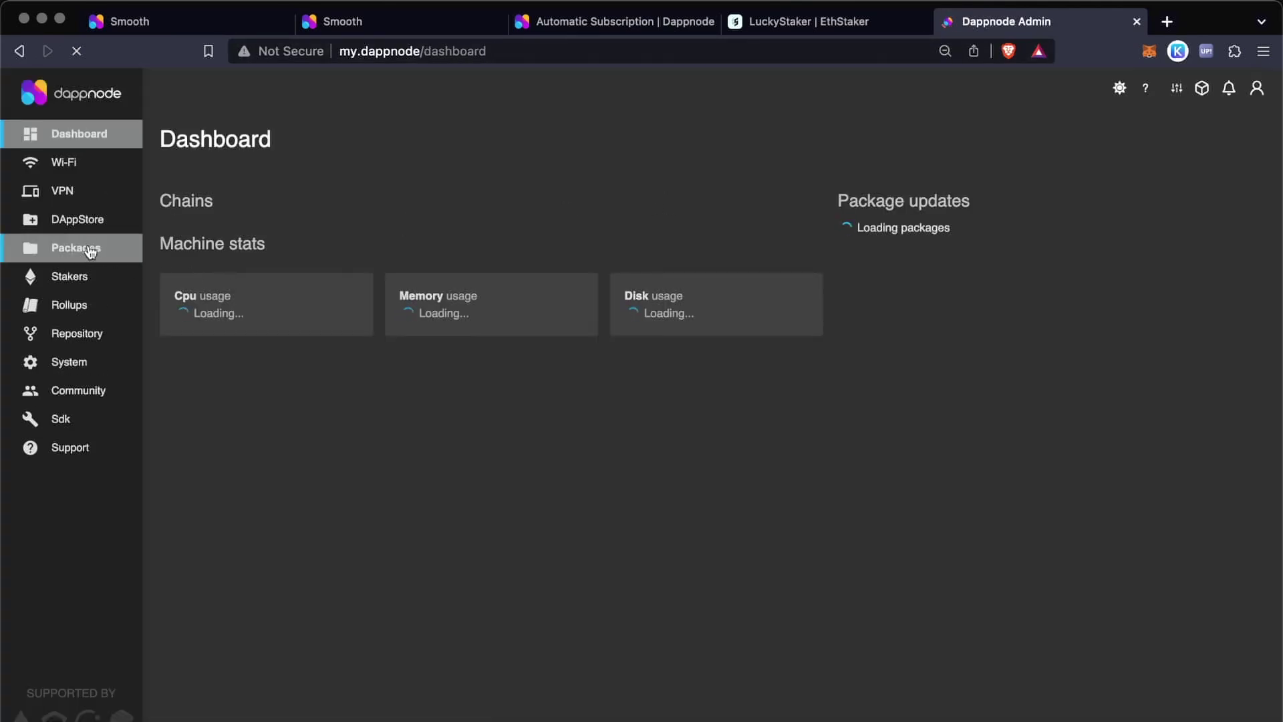
pyautogui.click(92, 252)
pyautogui.scroll(-6, 551, 505)
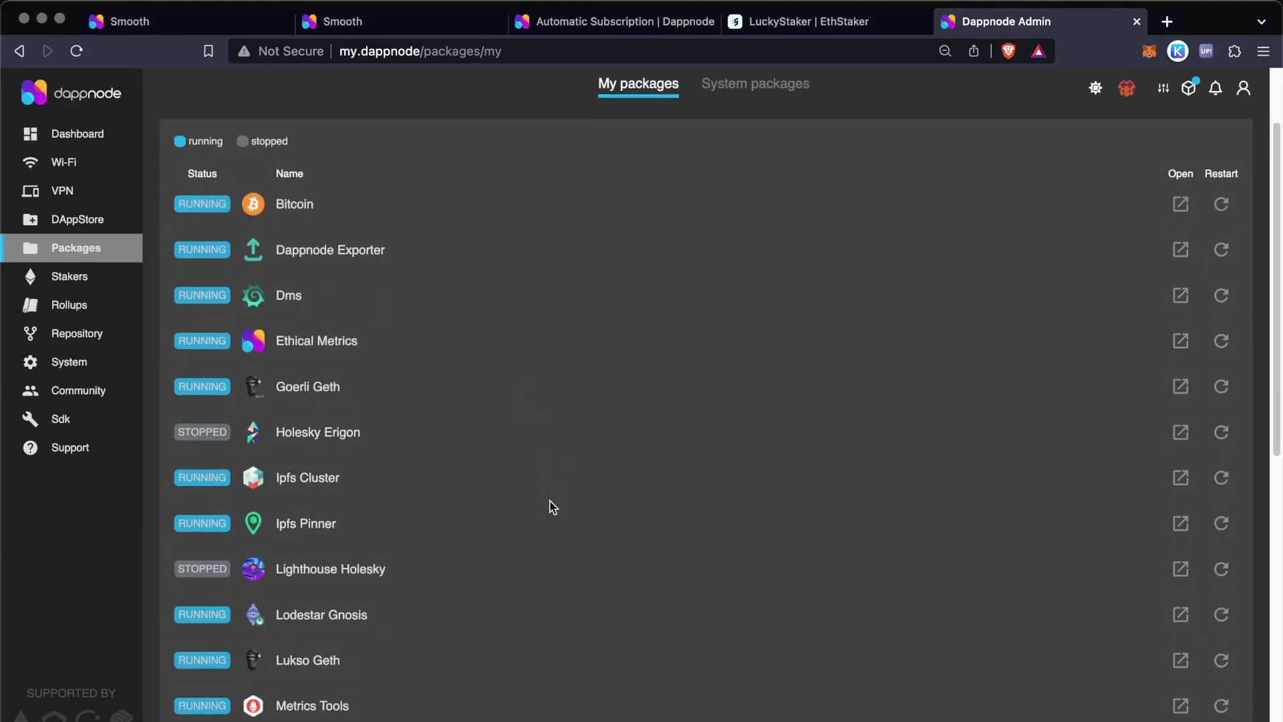
pyautogui.scroll(-4, 552, 506)
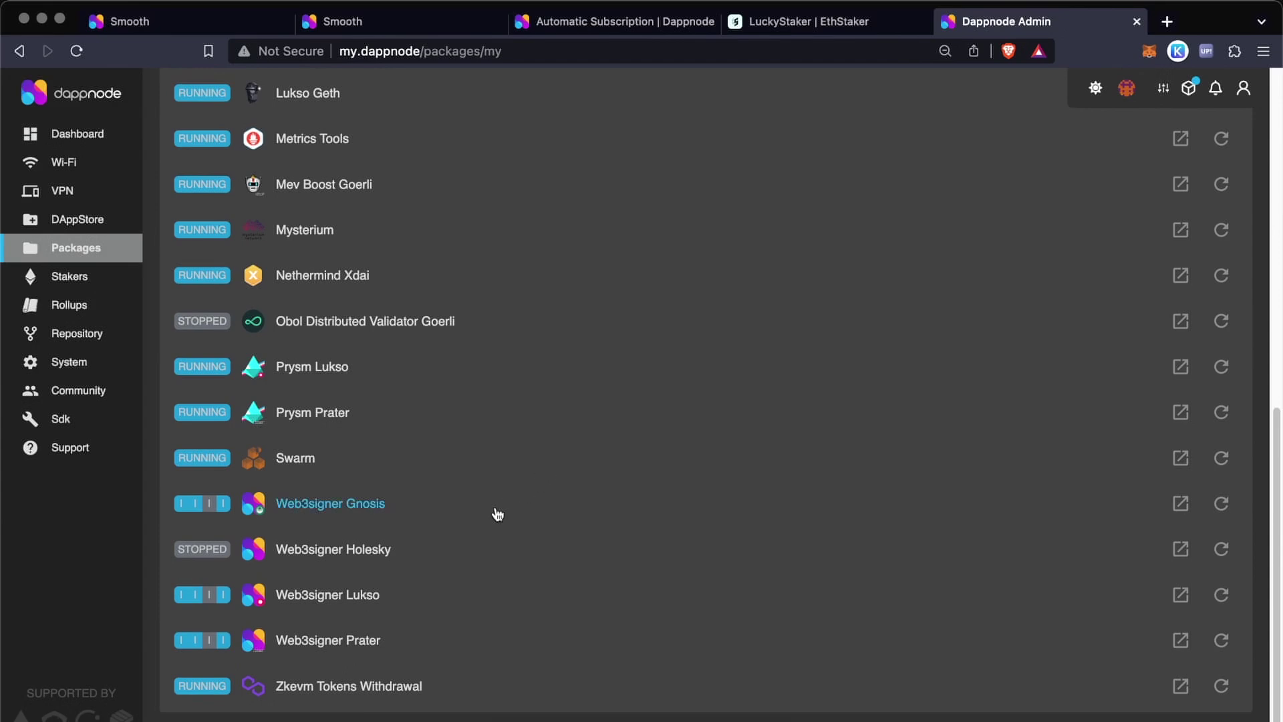
pyautogui.click(348, 644)
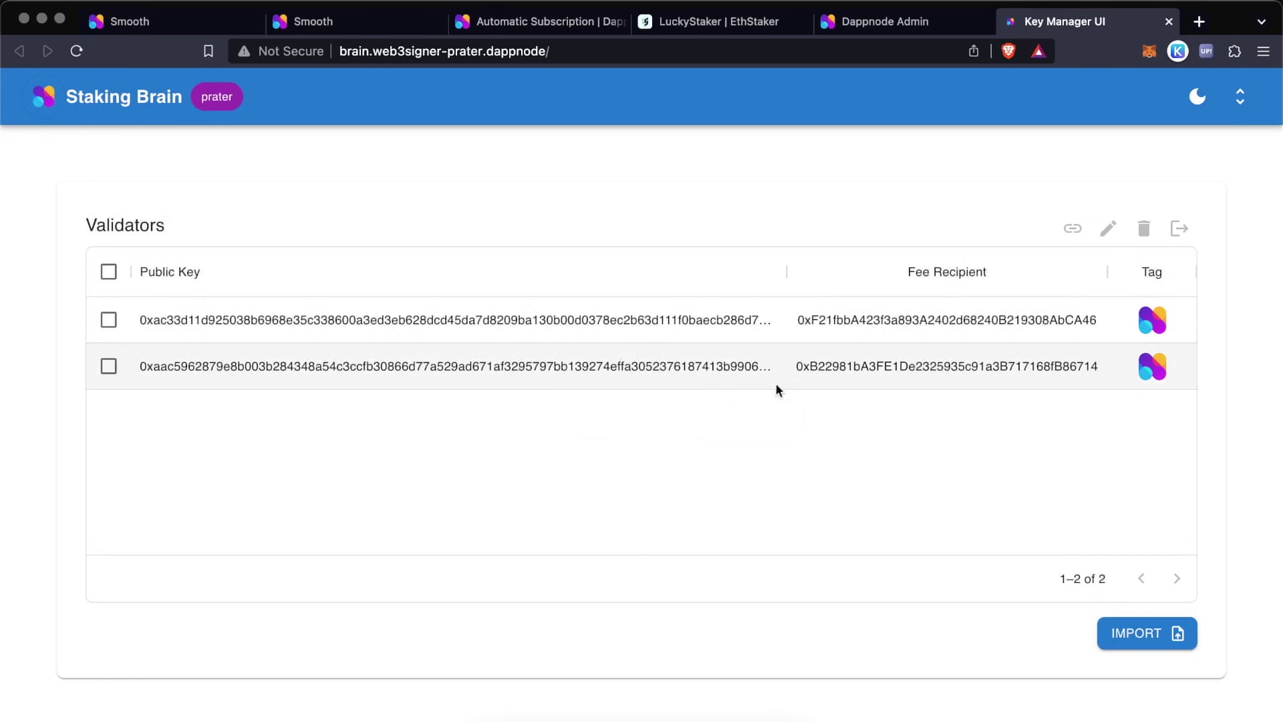
# Select the second validator and review validator 621810's status, balance and daily income on beaconcha.in
pyautogui.click(108, 367)
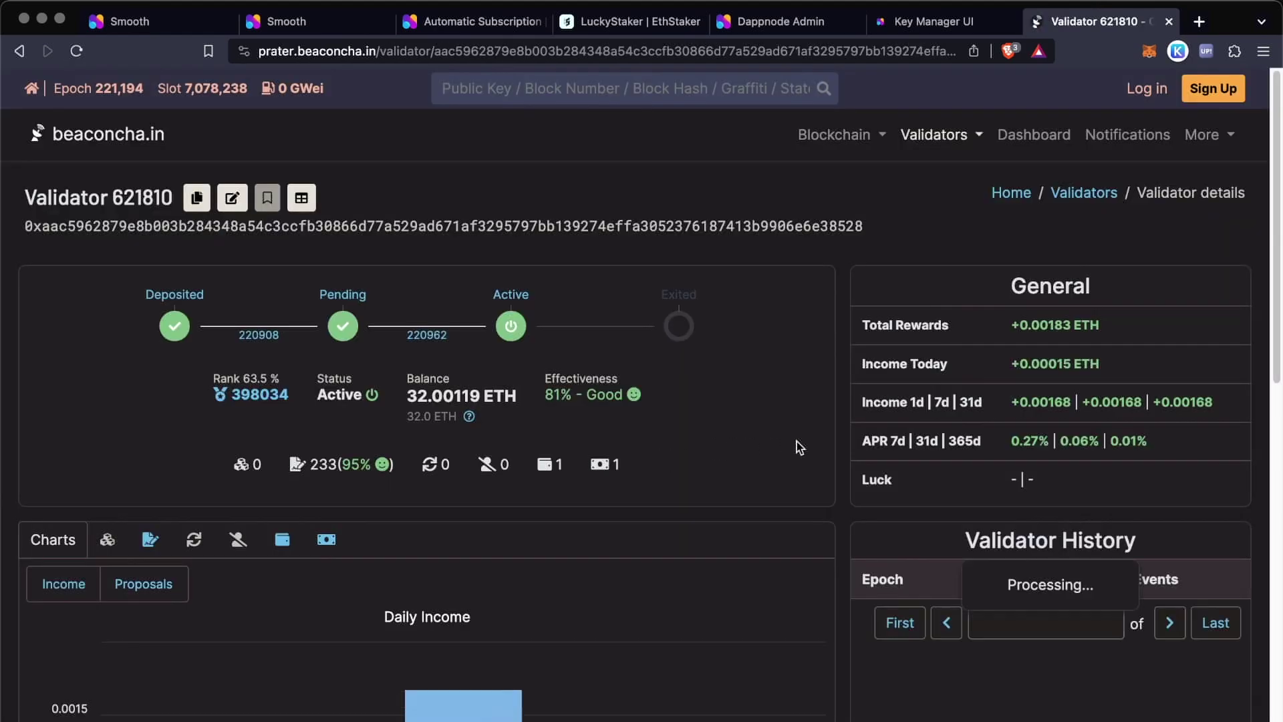
pyautogui.scroll(-5, 797, 441)
pyautogui.scroll(-5, 796, 441)
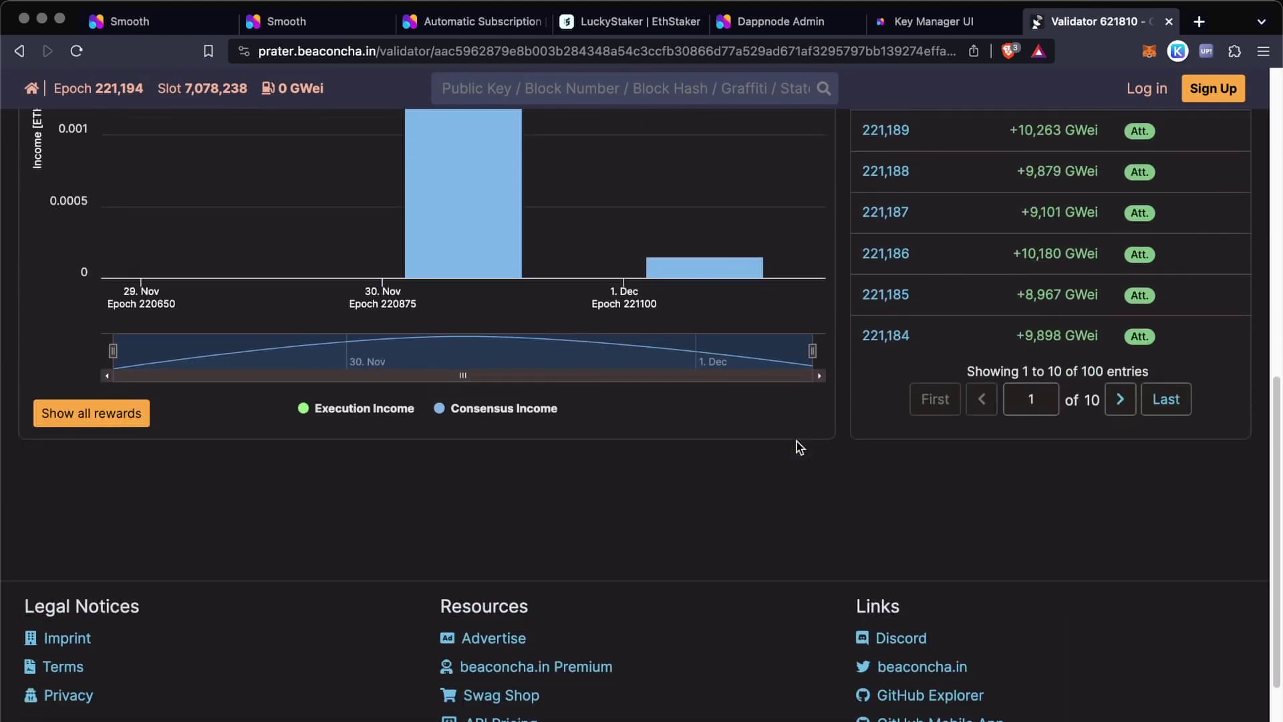
pyautogui.scroll(10, 796, 441)
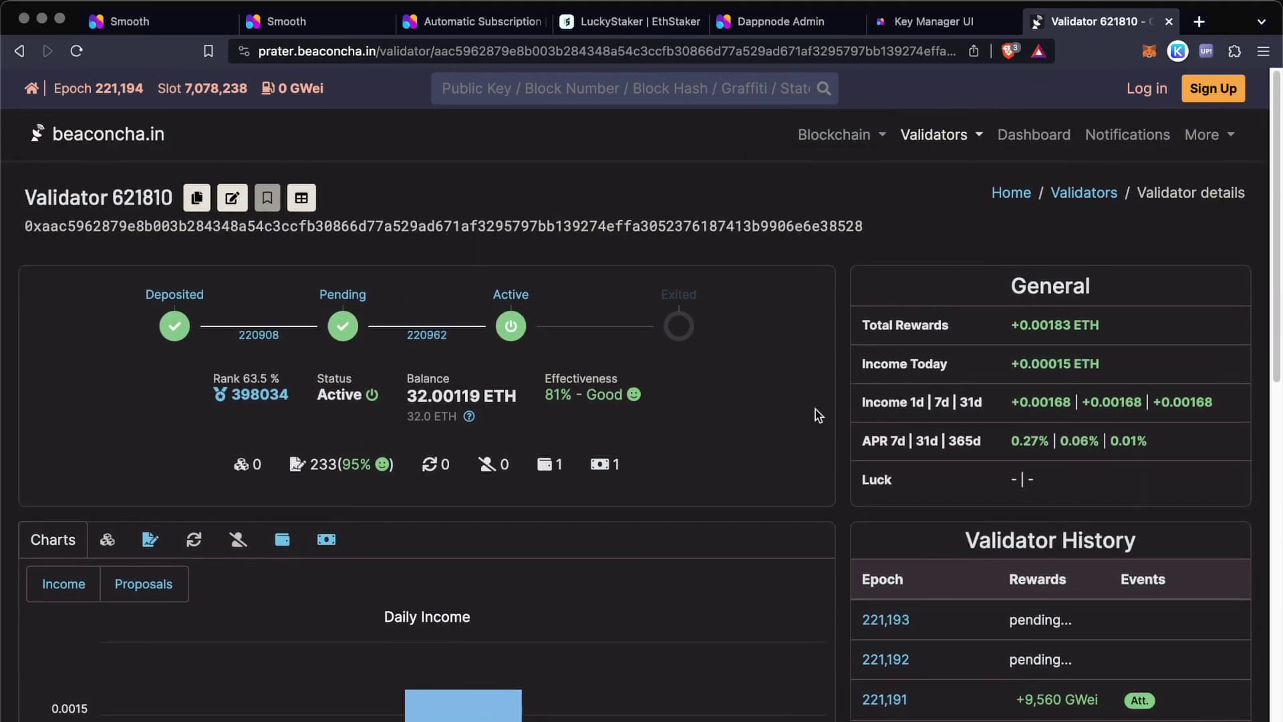
pyautogui.scroll(-10, 815, 409)
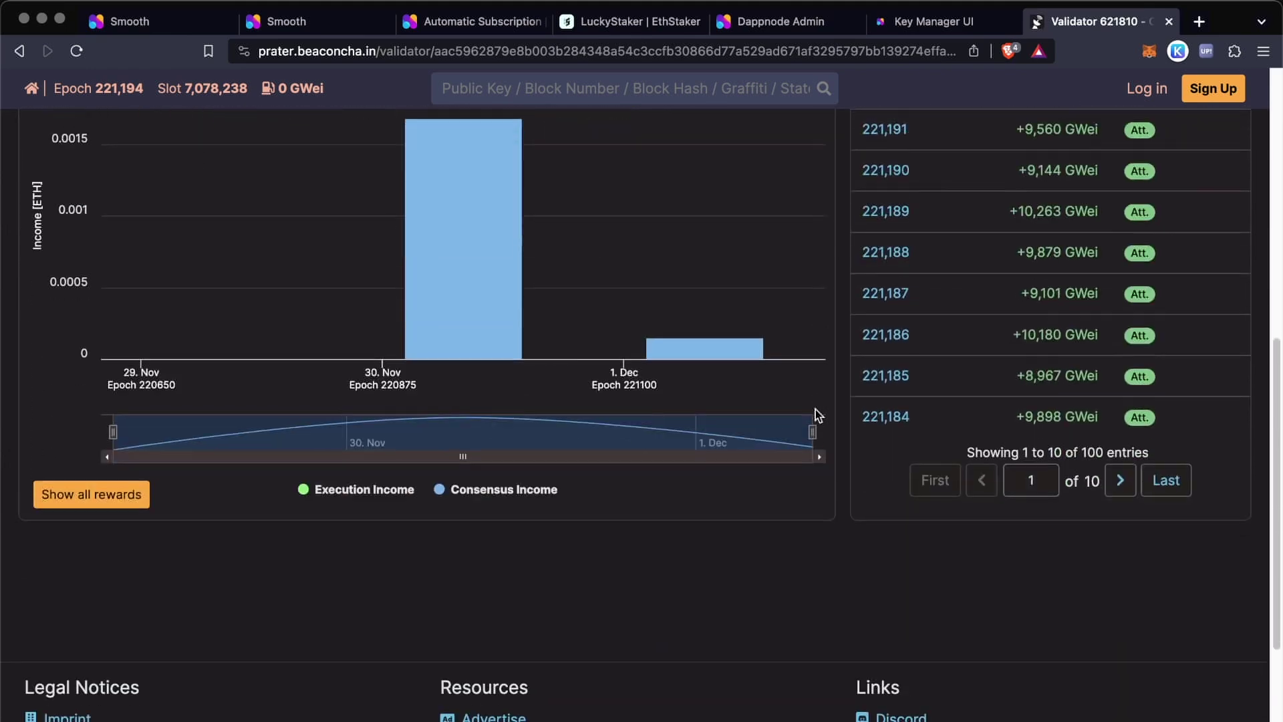
pyautogui.scroll(8, 815, 409)
pyautogui.scroll(2, 822, 434)
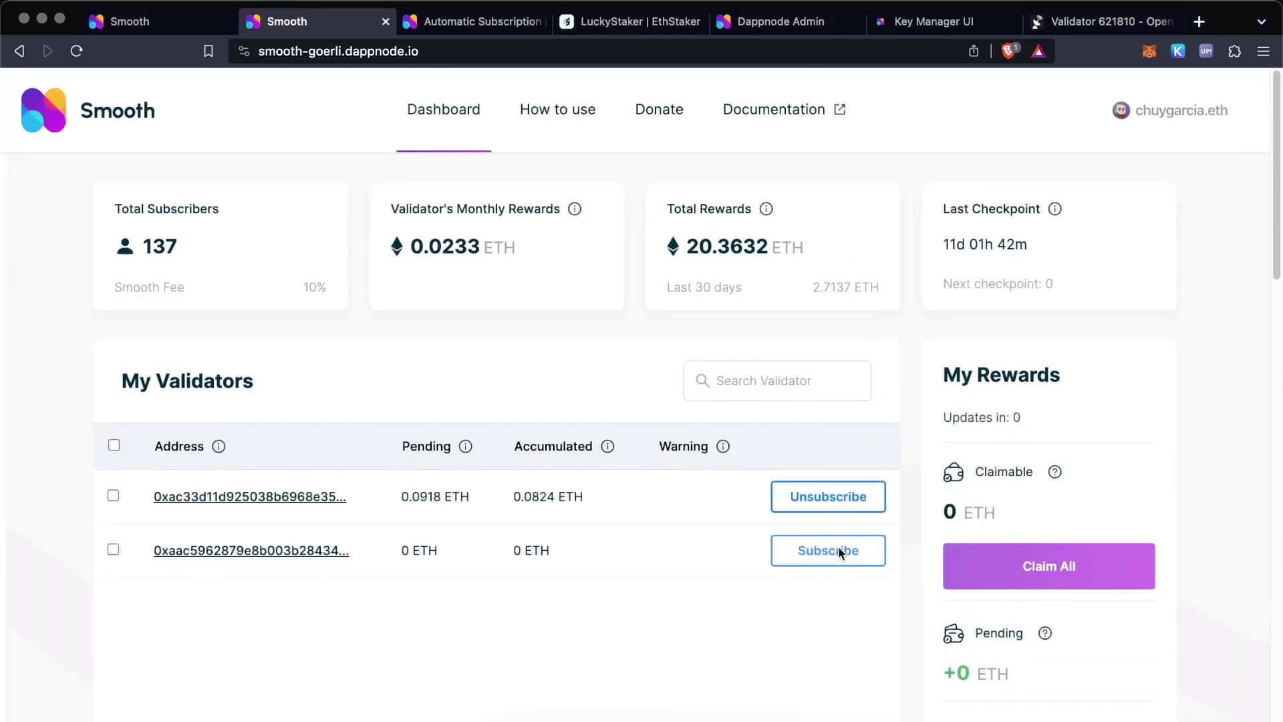
pyautogui.click(838, 548)
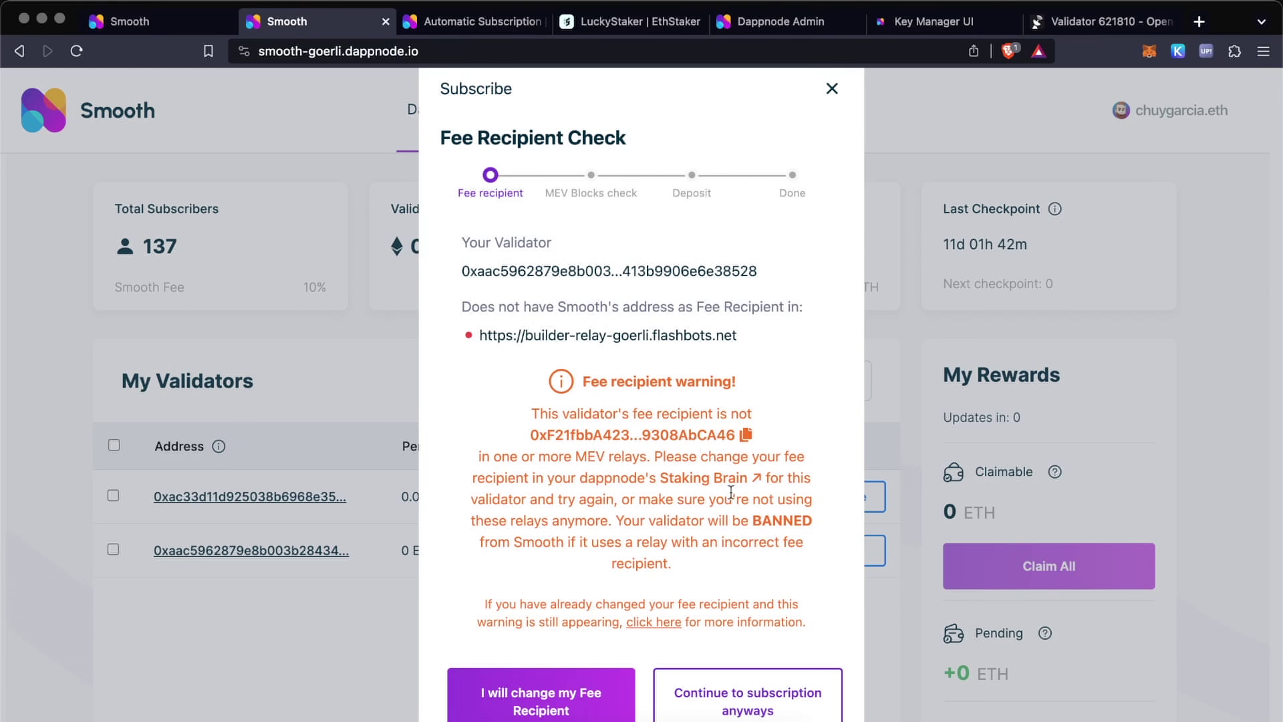
# Copy Smooth's fee recipient address shown in the Flashbots Goerli relay warning
pyautogui.click(746, 436)
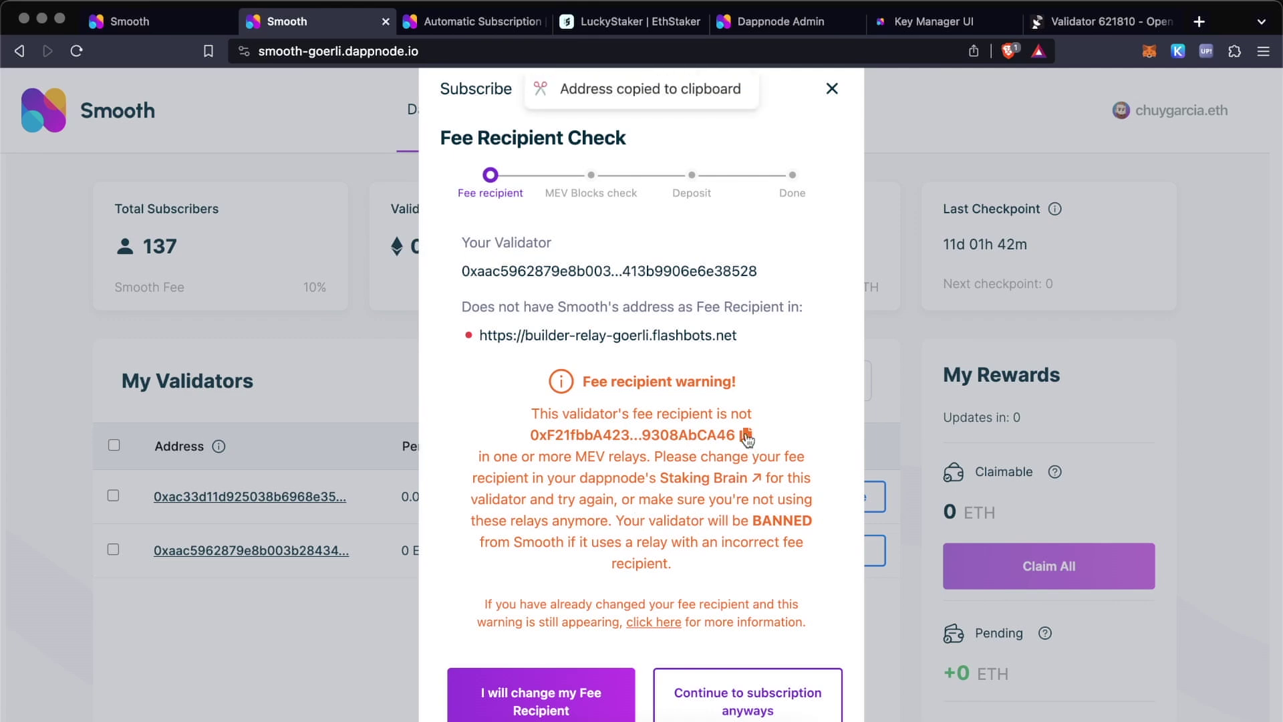
# Change the second validator's fee recipient in Staking Brain to the copied Smooth address
pyautogui.click(338, 372)
pyautogui.click(928, 26)
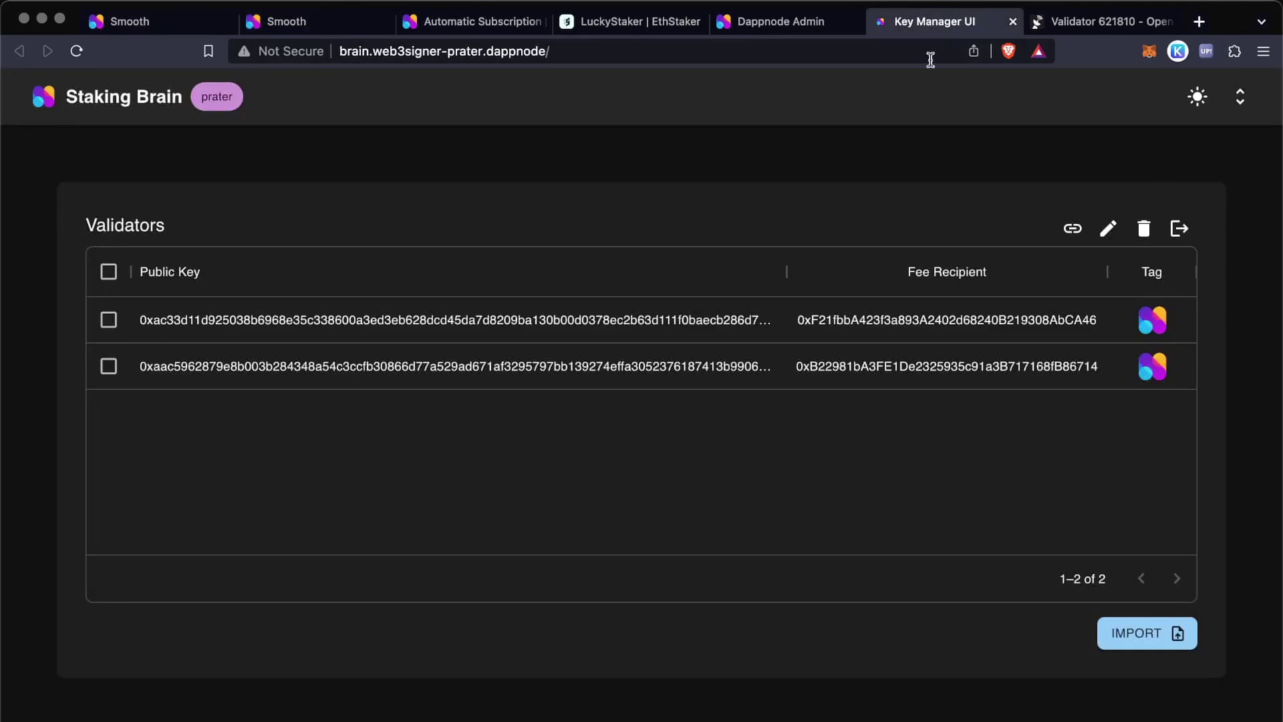
pyautogui.click(108, 368)
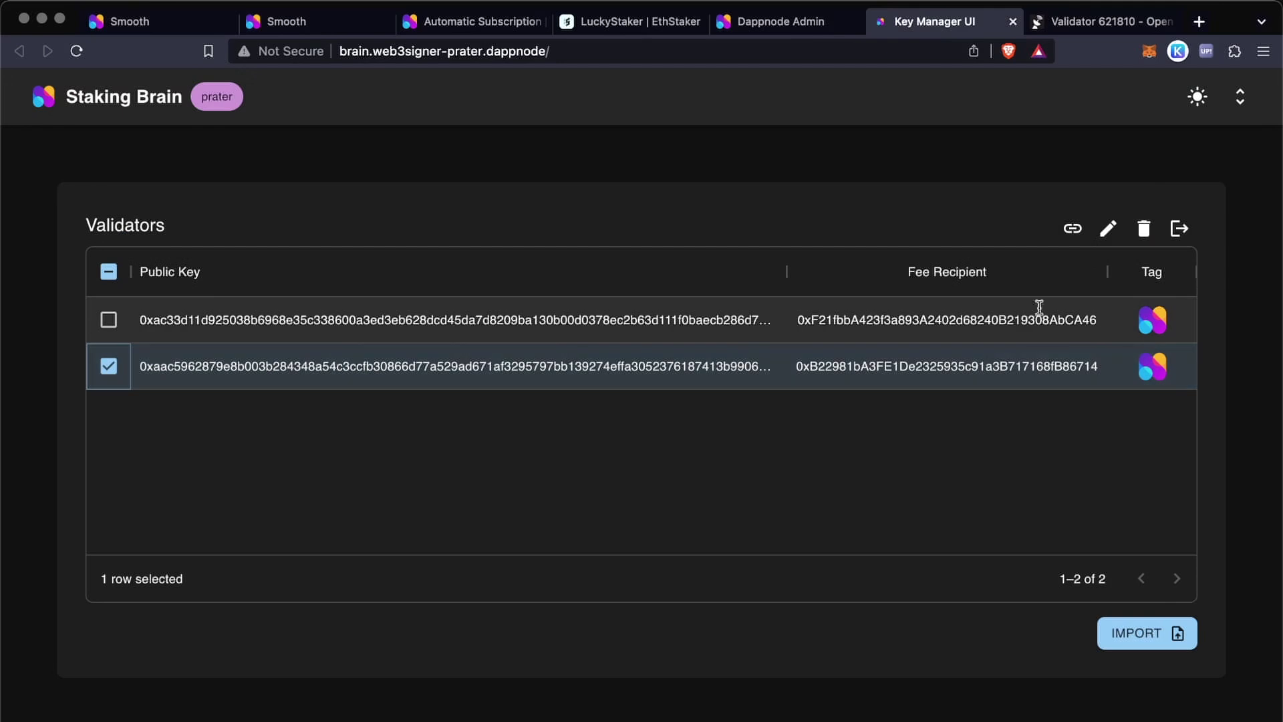
pyautogui.click(1107, 230)
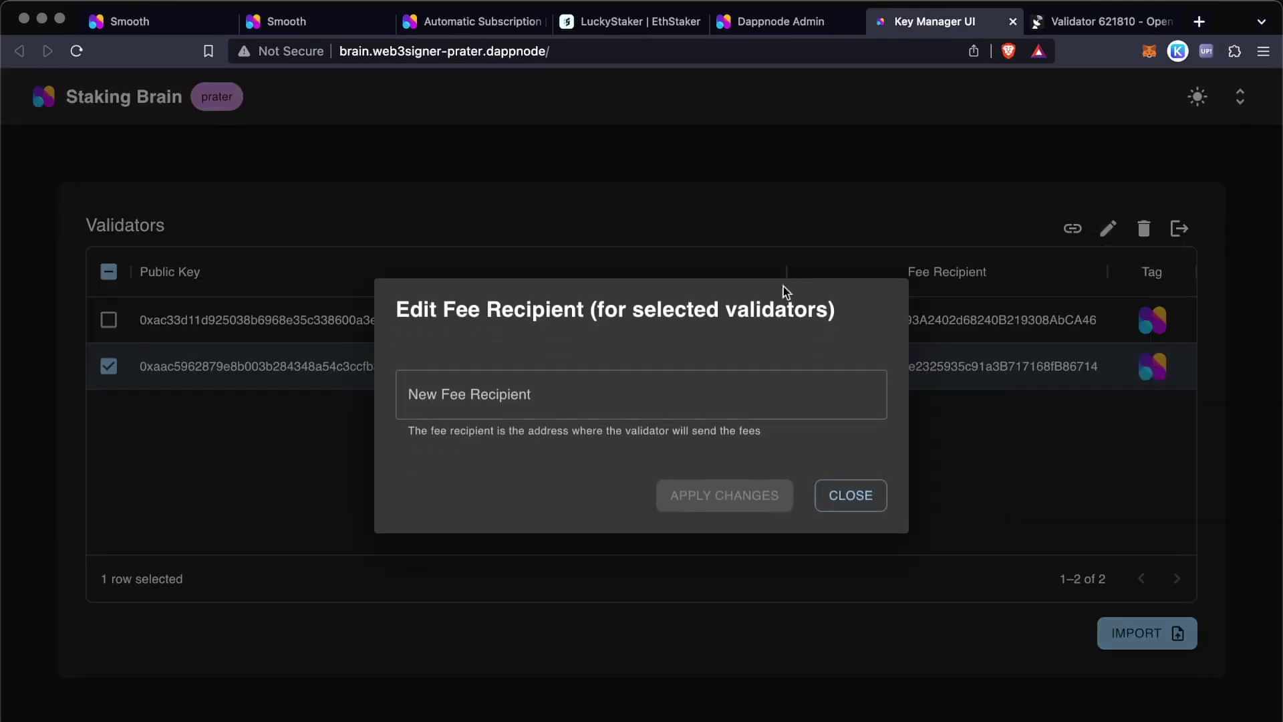
pyautogui.click(676, 395)
pyautogui.press('cmd+v')
pyautogui.click(735, 495)
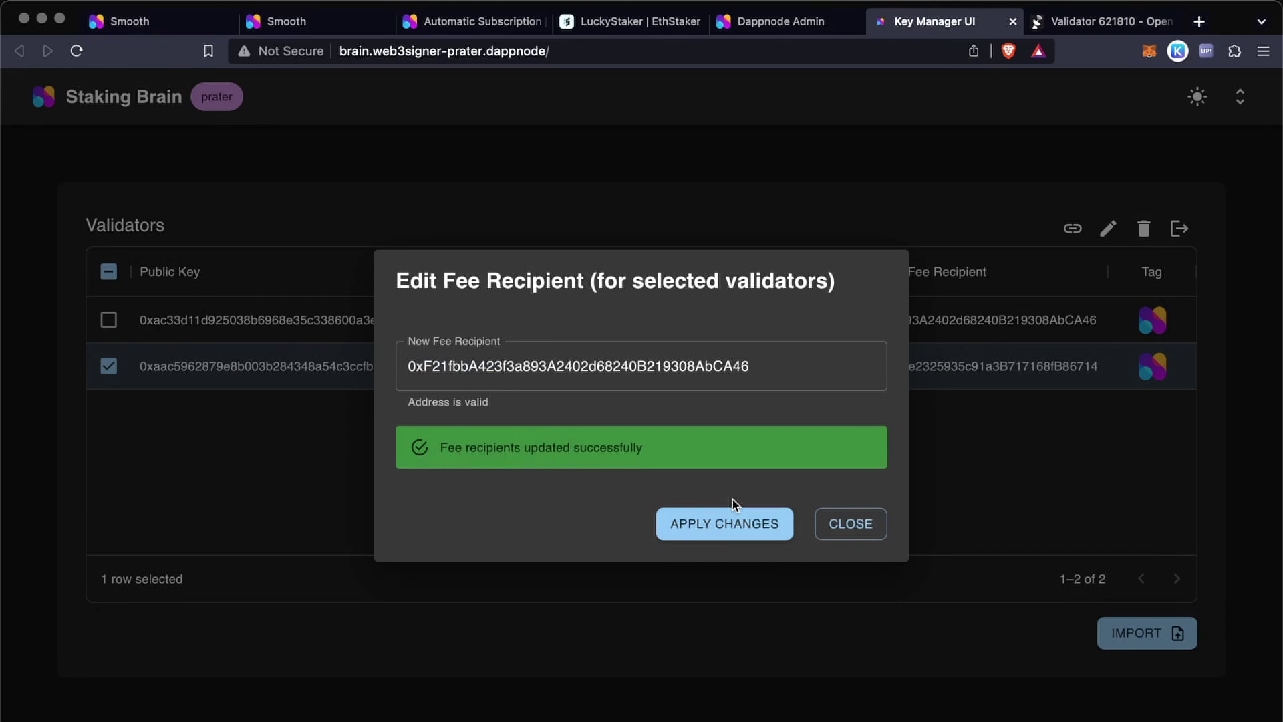
pyautogui.click(835, 524)
pyautogui.press('super+3')
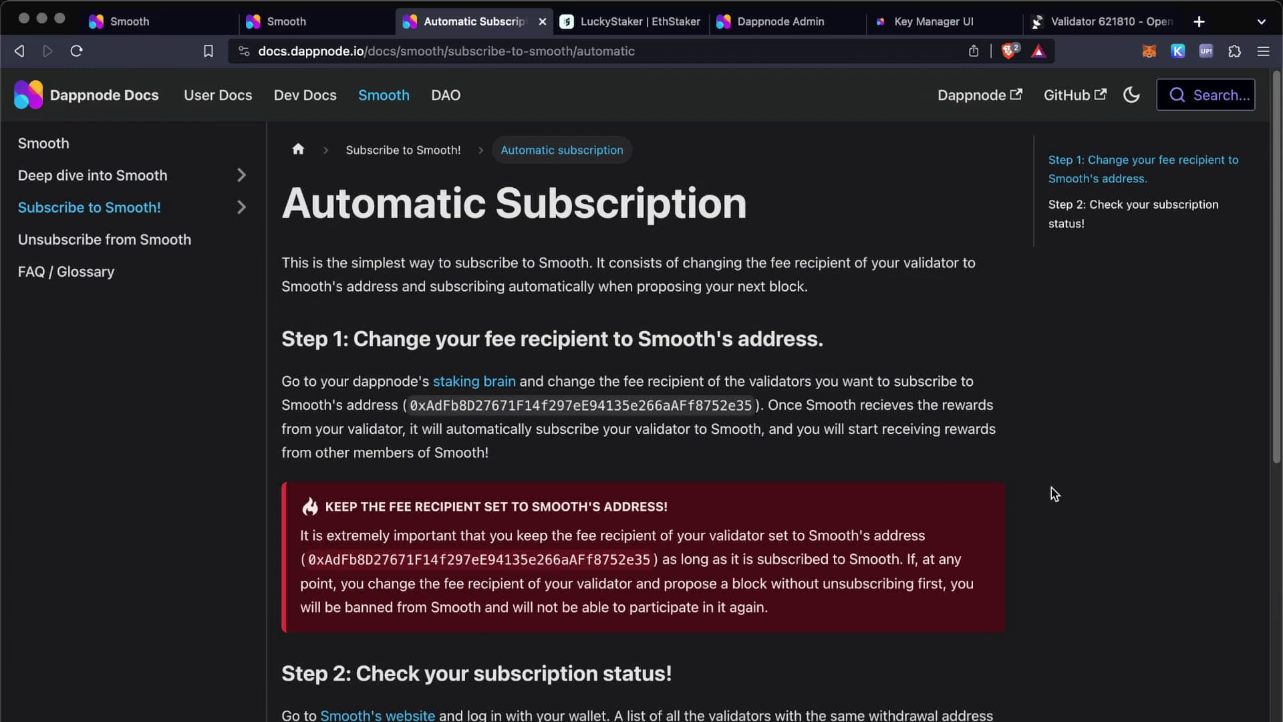
# Open the Manual subscription guide and read Steps 1–5, ending at the 0.01 ETH deposit
pyautogui.scroll(-10, 695, 394)
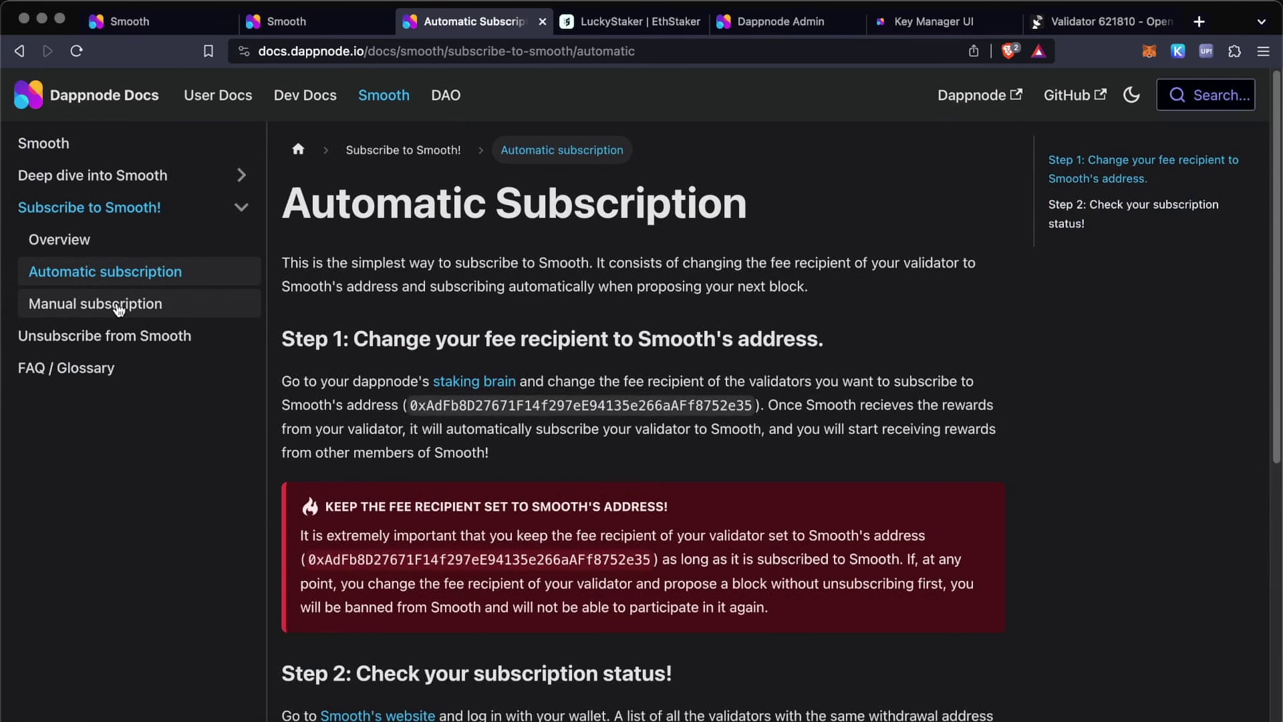
pyautogui.click(118, 309)
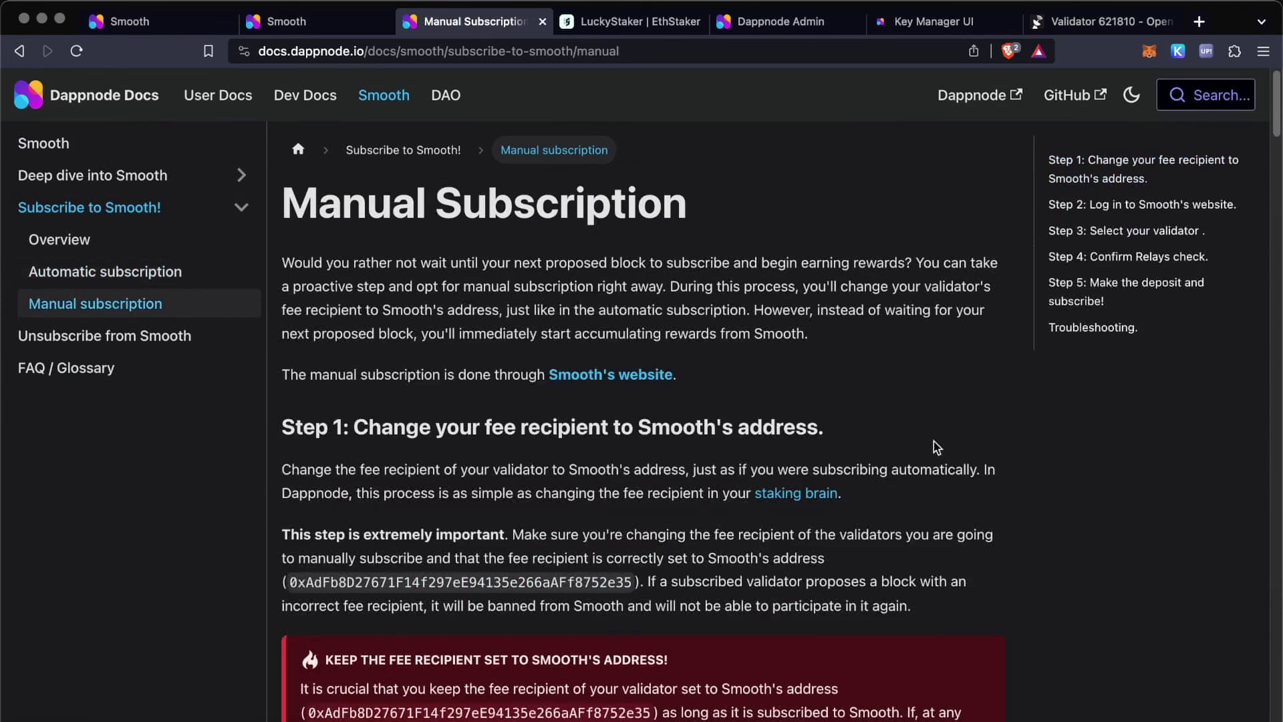
pyautogui.scroll(-4, 1080, 592)
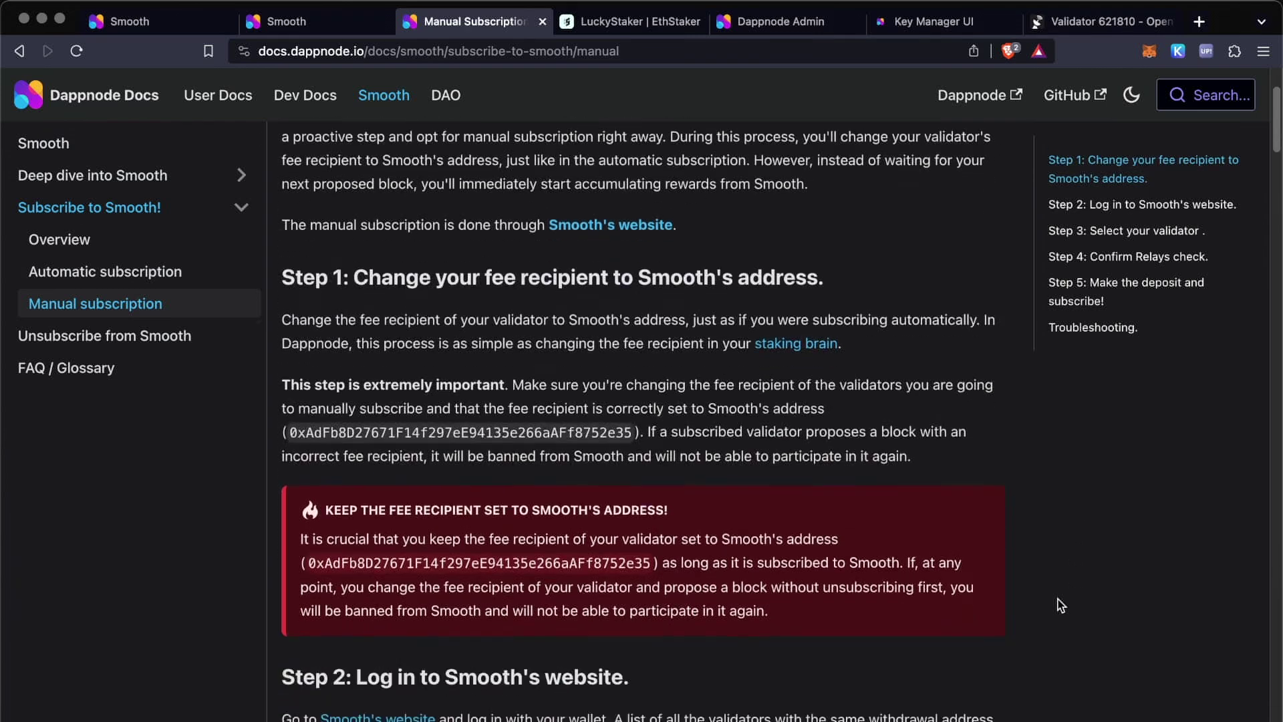
pyautogui.scroll(-5, 1060, 604)
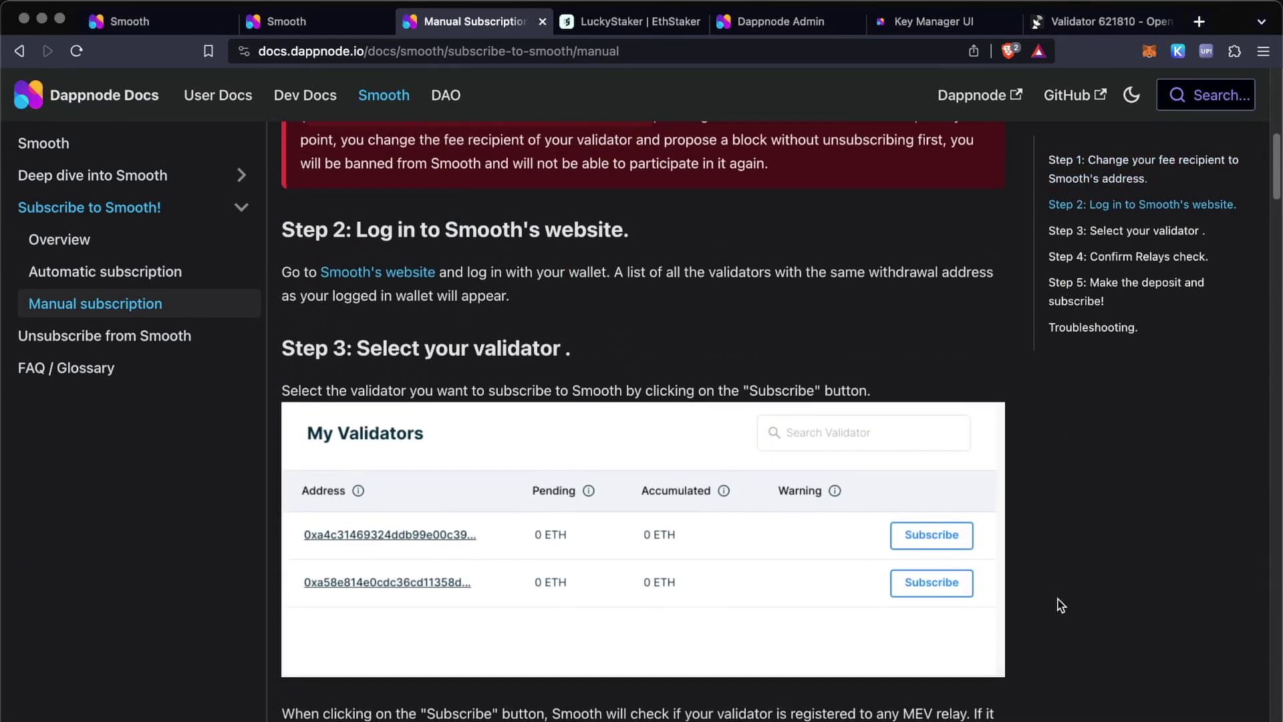
pyautogui.scroll(-14, 1060, 604)
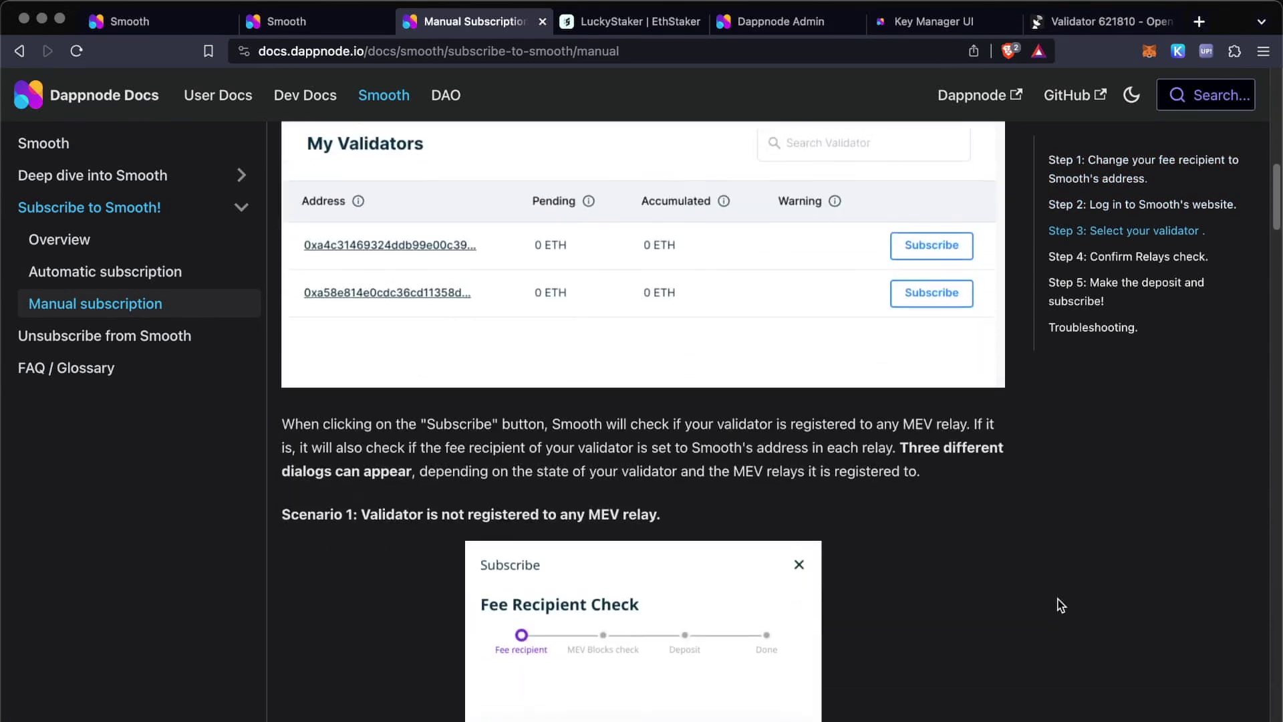
pyautogui.scroll(-7, 1061, 604)
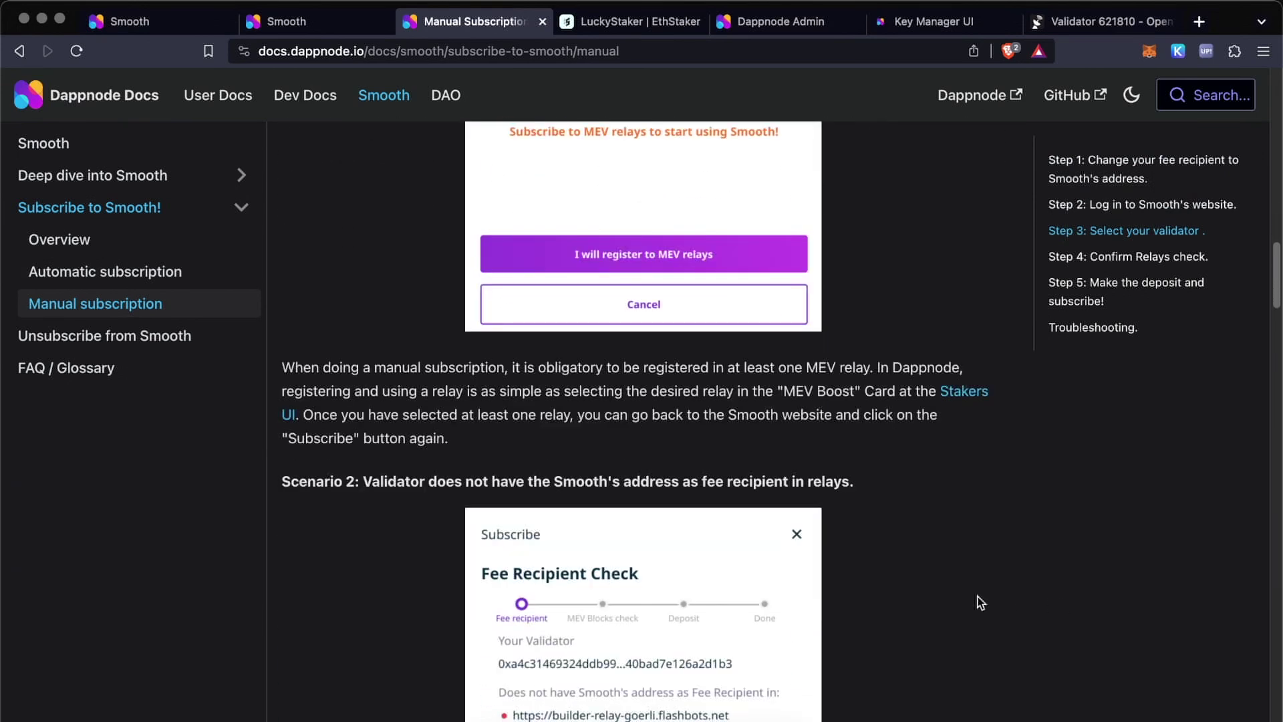
pyautogui.scroll(-2, 965, 600)
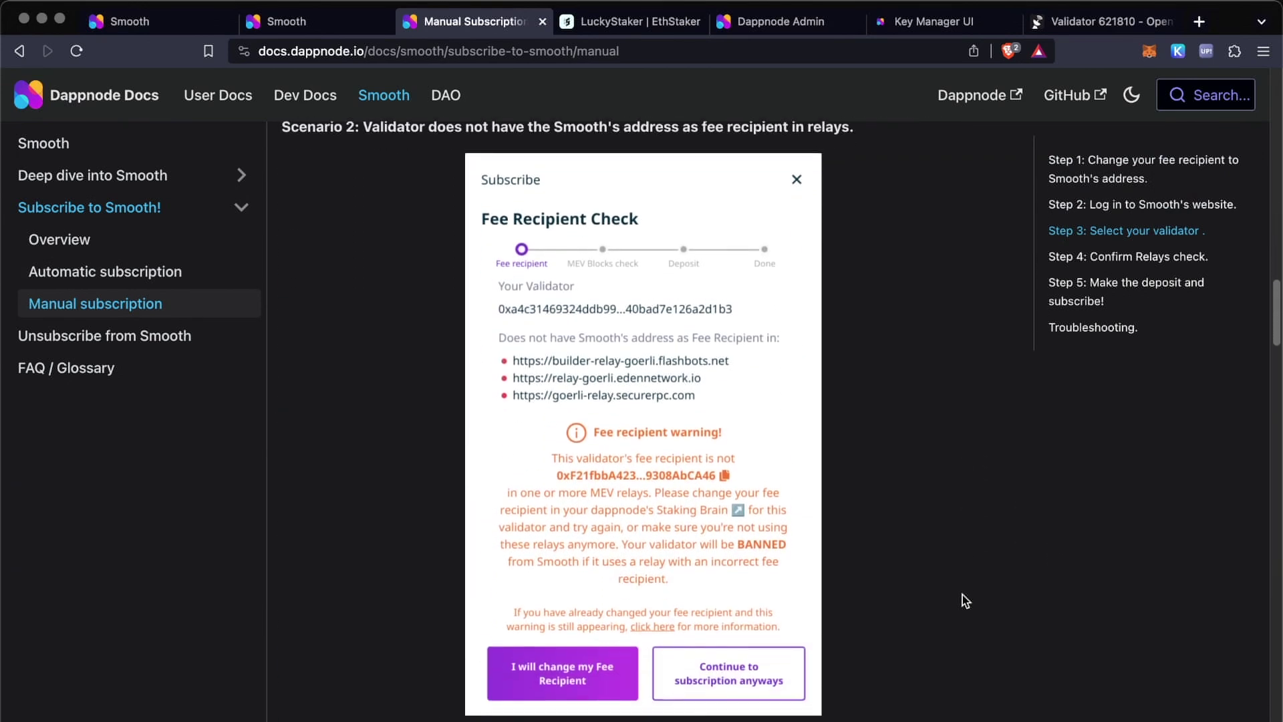
pyautogui.scroll(-2, 962, 594)
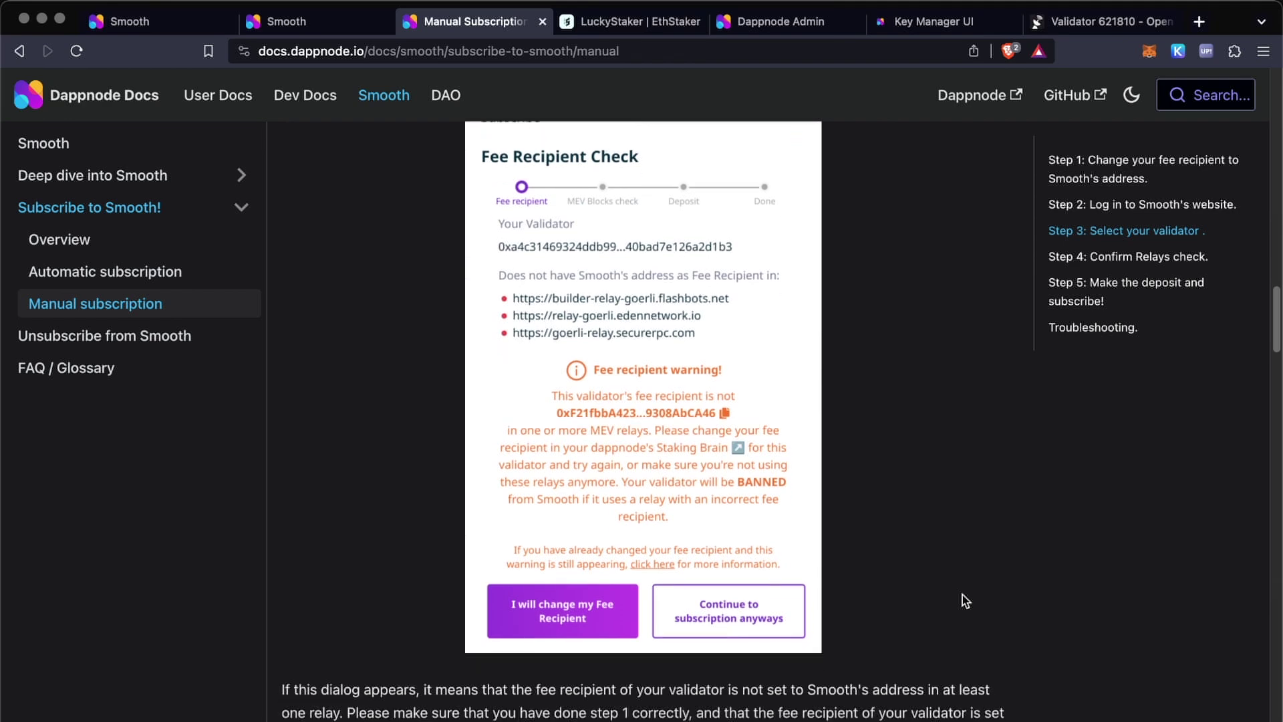
pyautogui.scroll(-5, 962, 594)
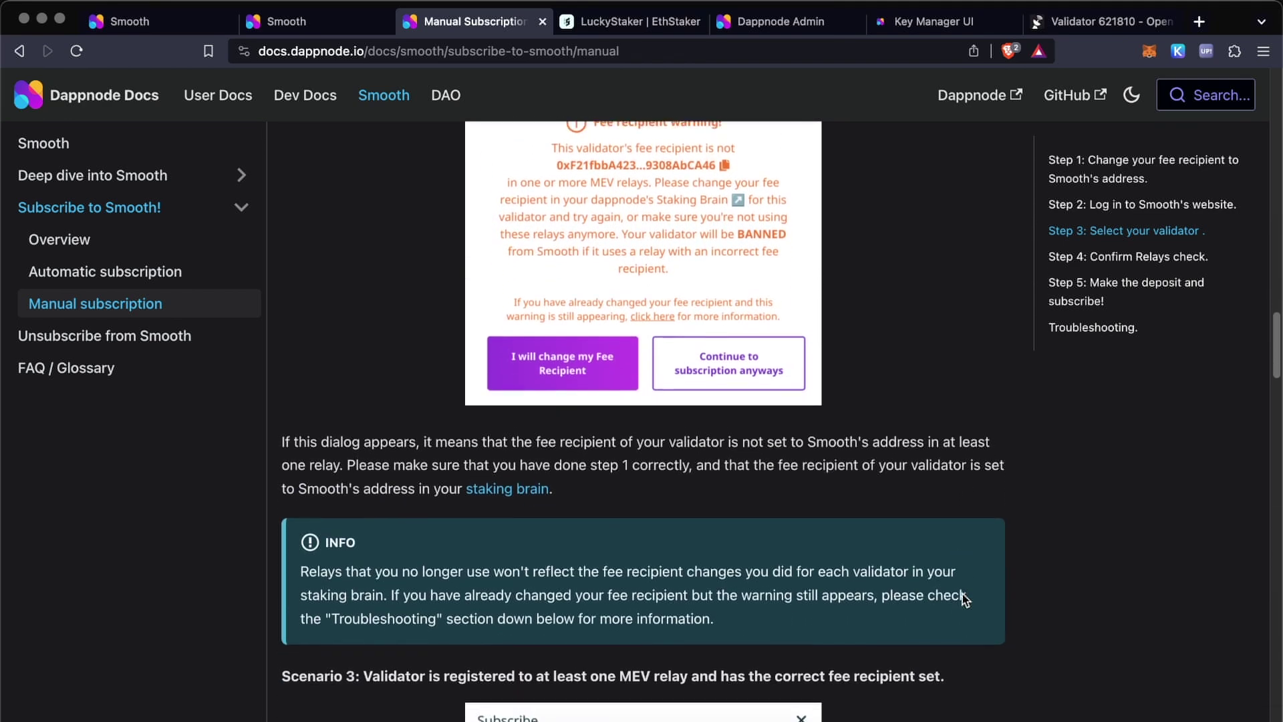
pyautogui.scroll(-6, 962, 594)
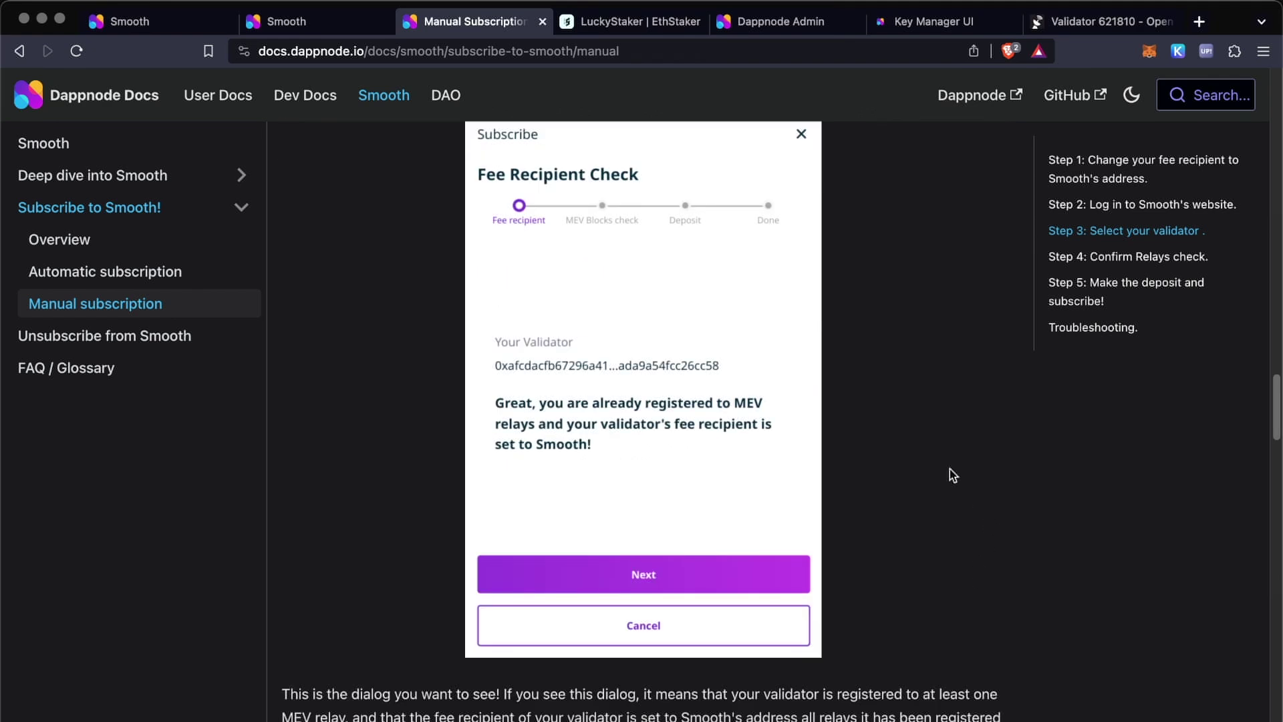
pyautogui.scroll(-2, 929, 619)
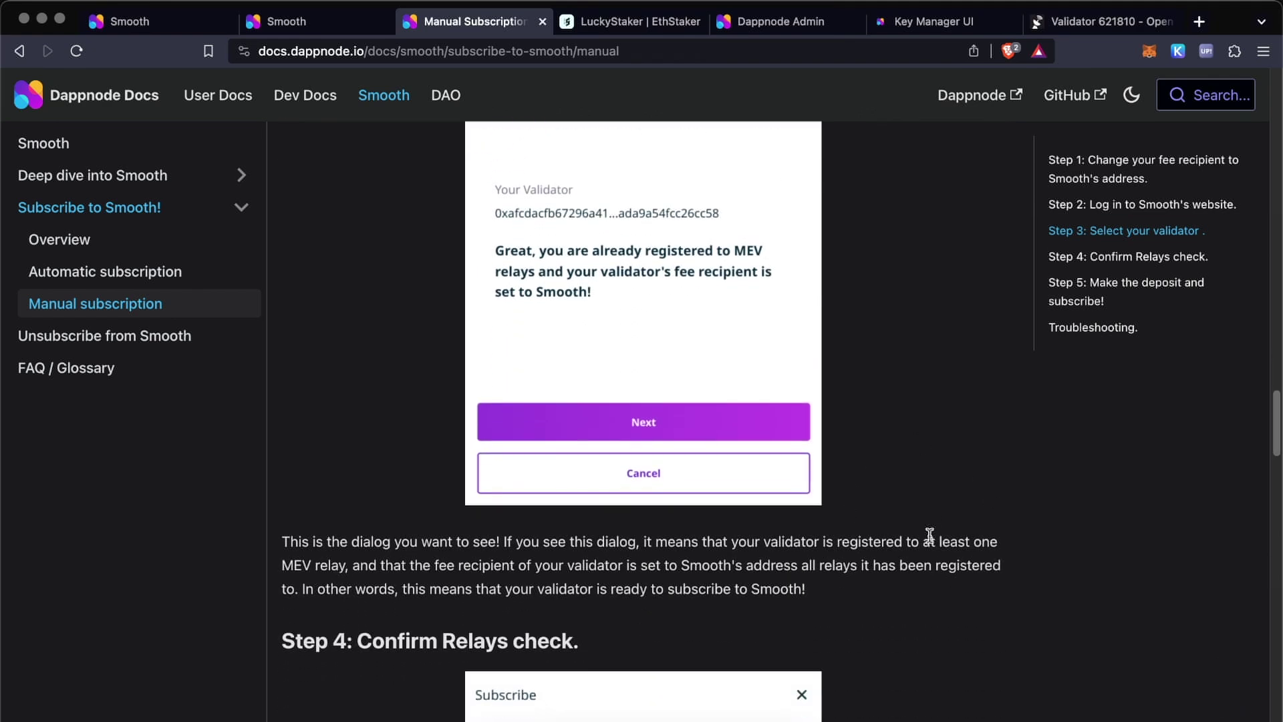
pyautogui.scroll(-1, 931, 538)
pyautogui.scroll(-1, 932, 542)
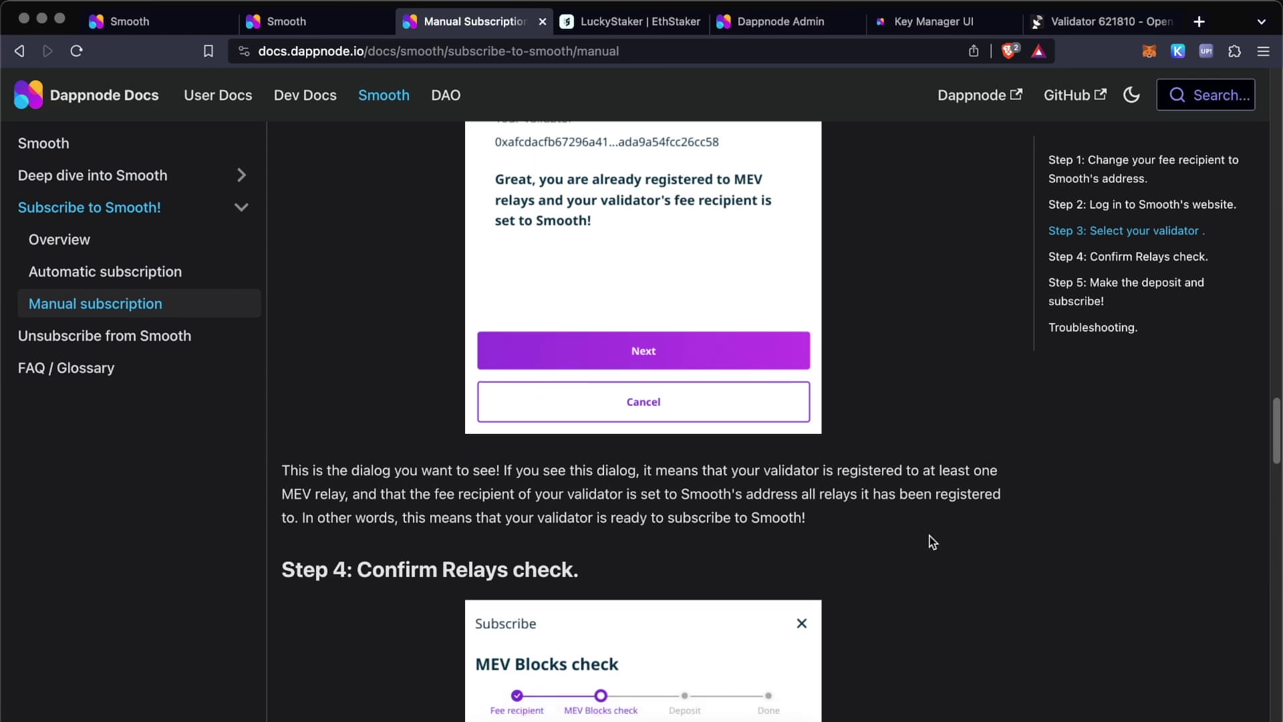
pyautogui.scroll(-1, 932, 542)
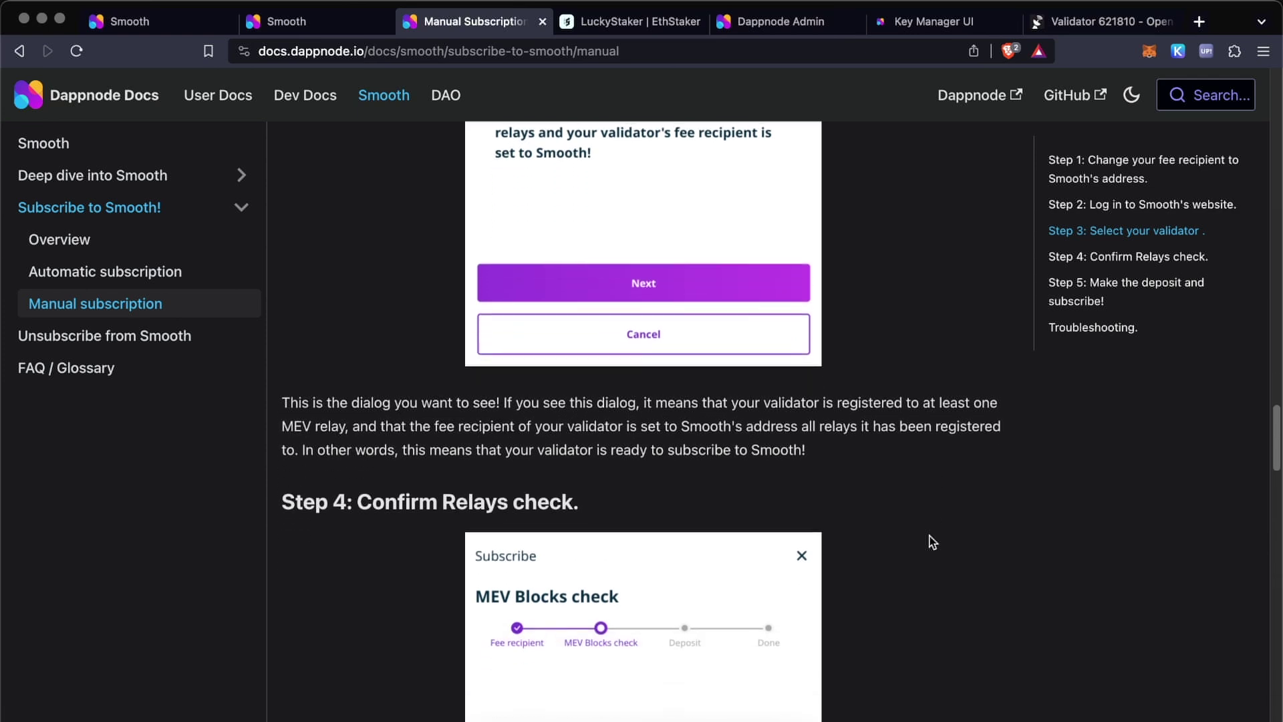
pyautogui.scroll(-4, 932, 542)
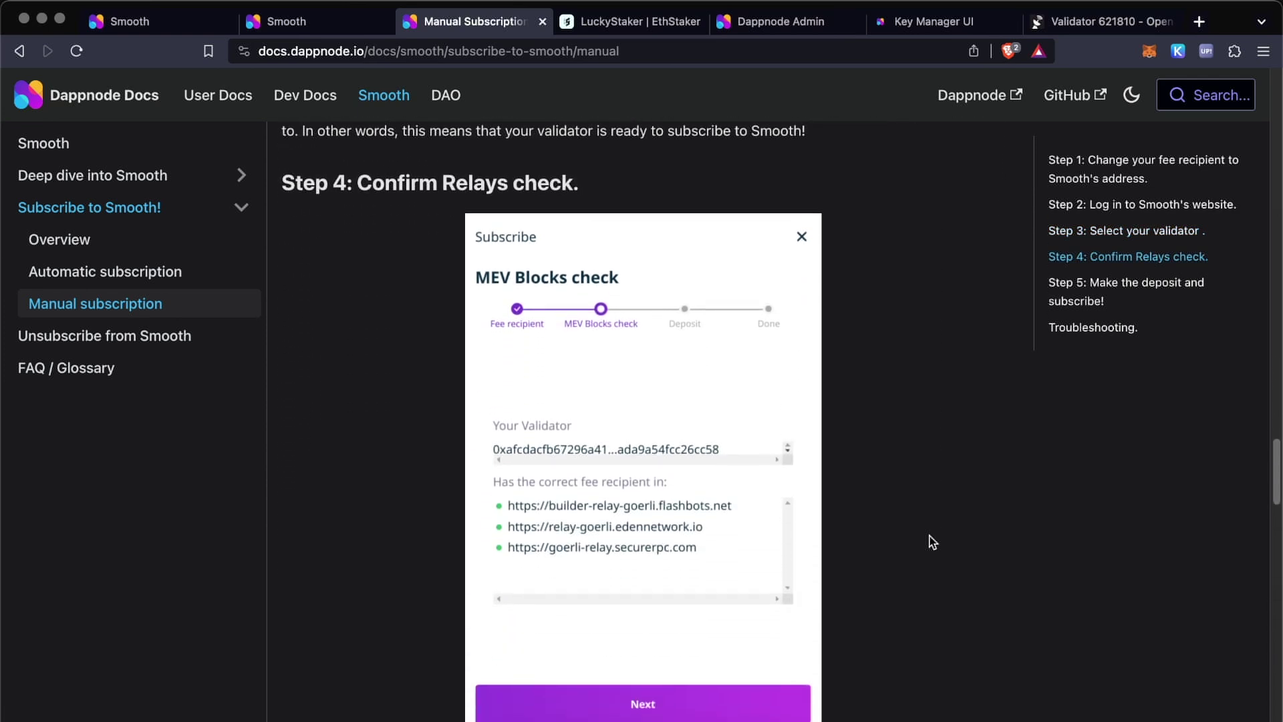
pyautogui.scroll(-5, 933, 542)
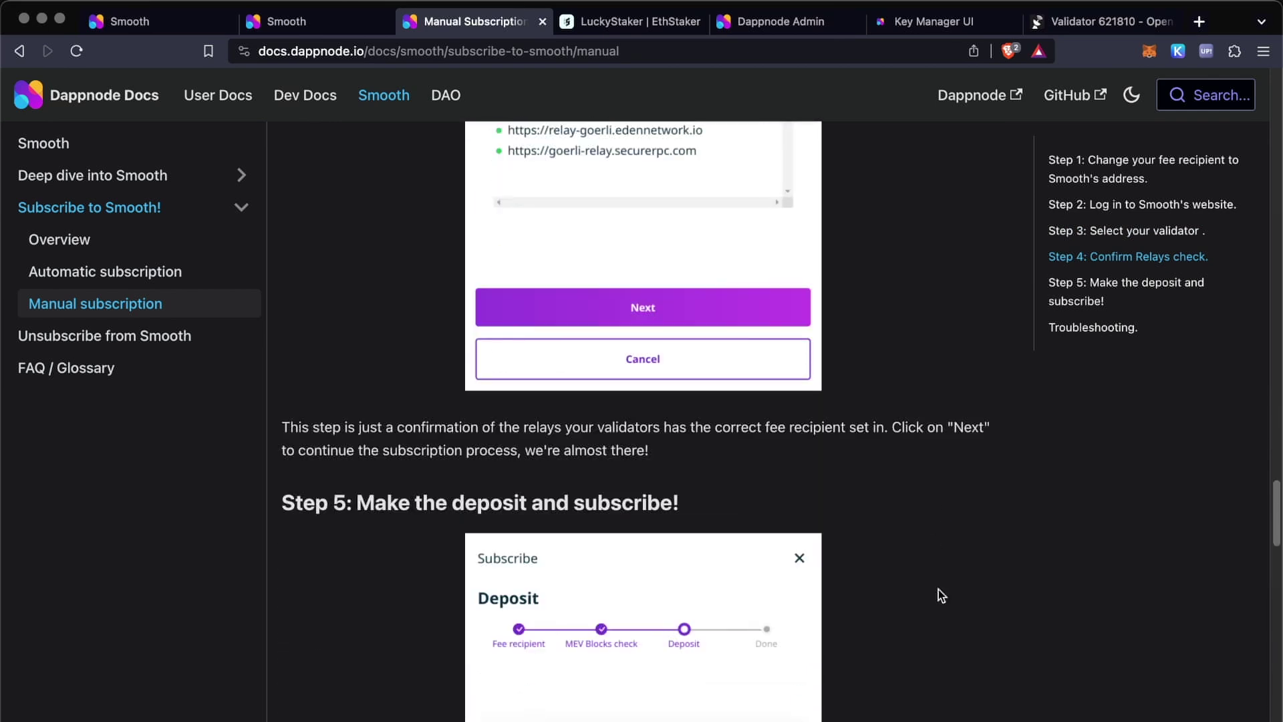
pyautogui.scroll(-5, 938, 590)
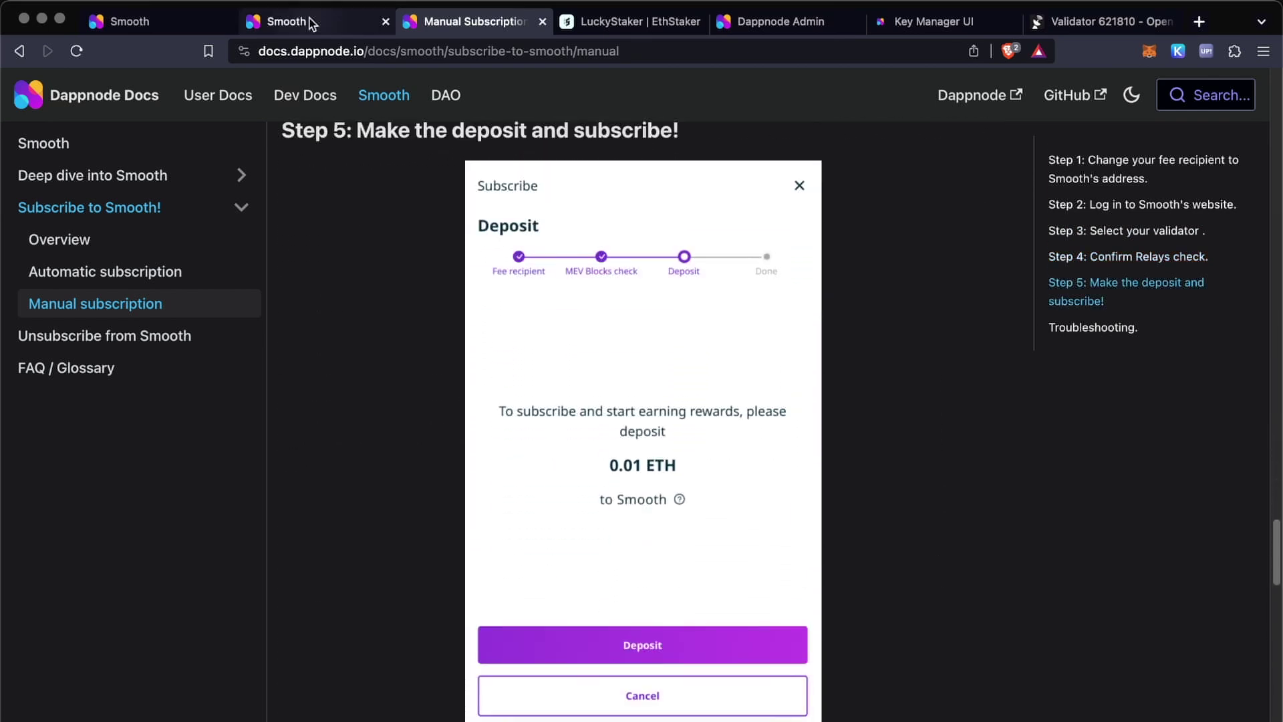
# Start subscribing the second validator from the Smooth dashboard
pyautogui.click(311, 24)
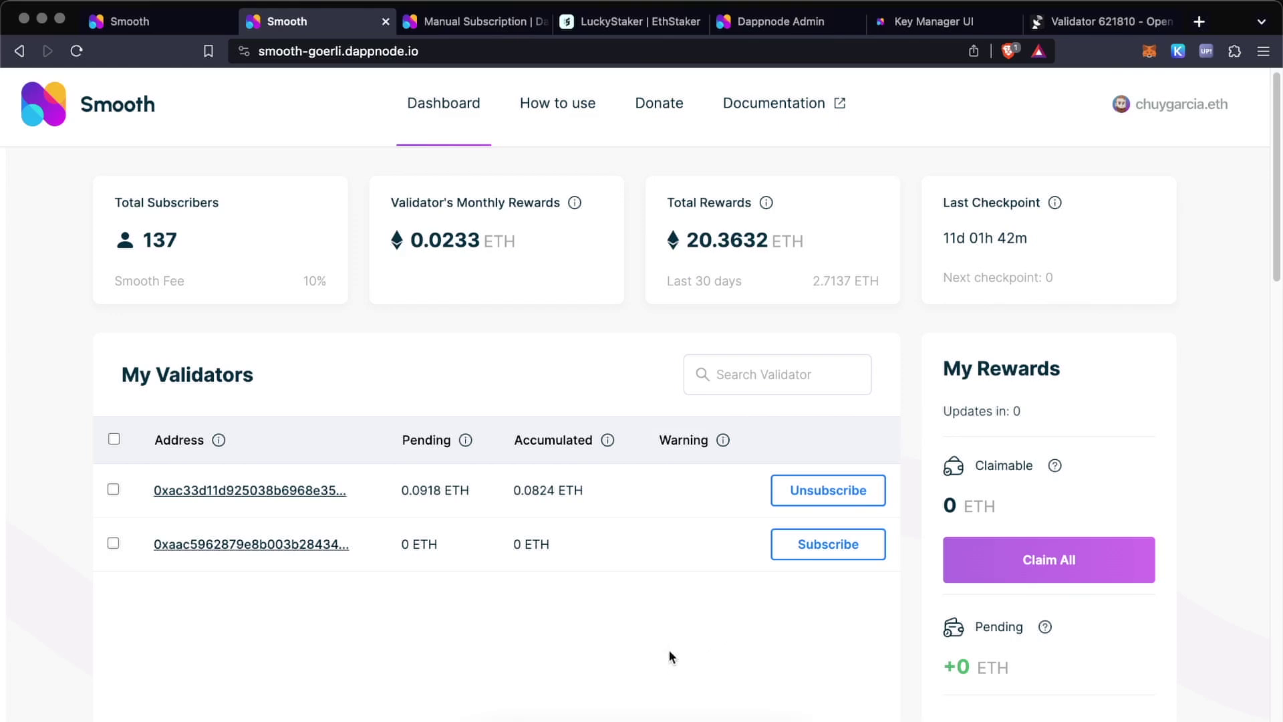
pyautogui.click(829, 546)
pyautogui.press('super+6')
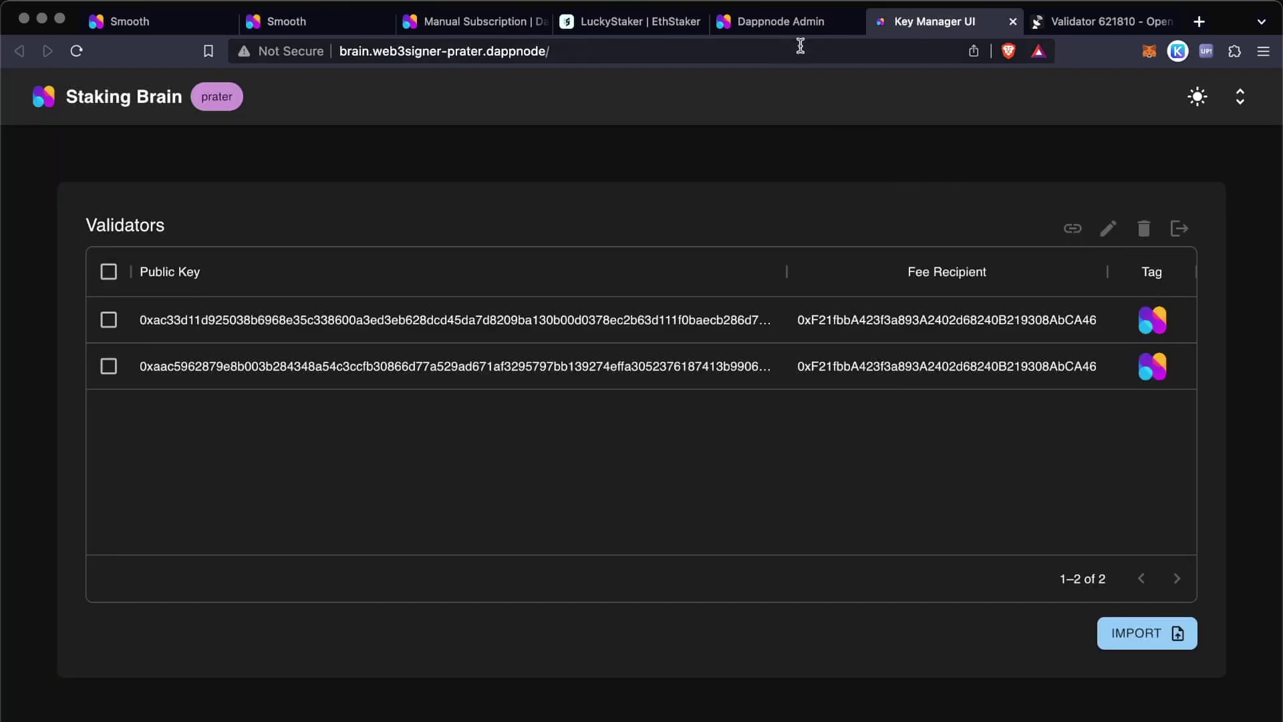
# Review the Prater staker's default fee recipient and MEV Boost relays in Dappnode Admin
pyautogui.click(788, 26)
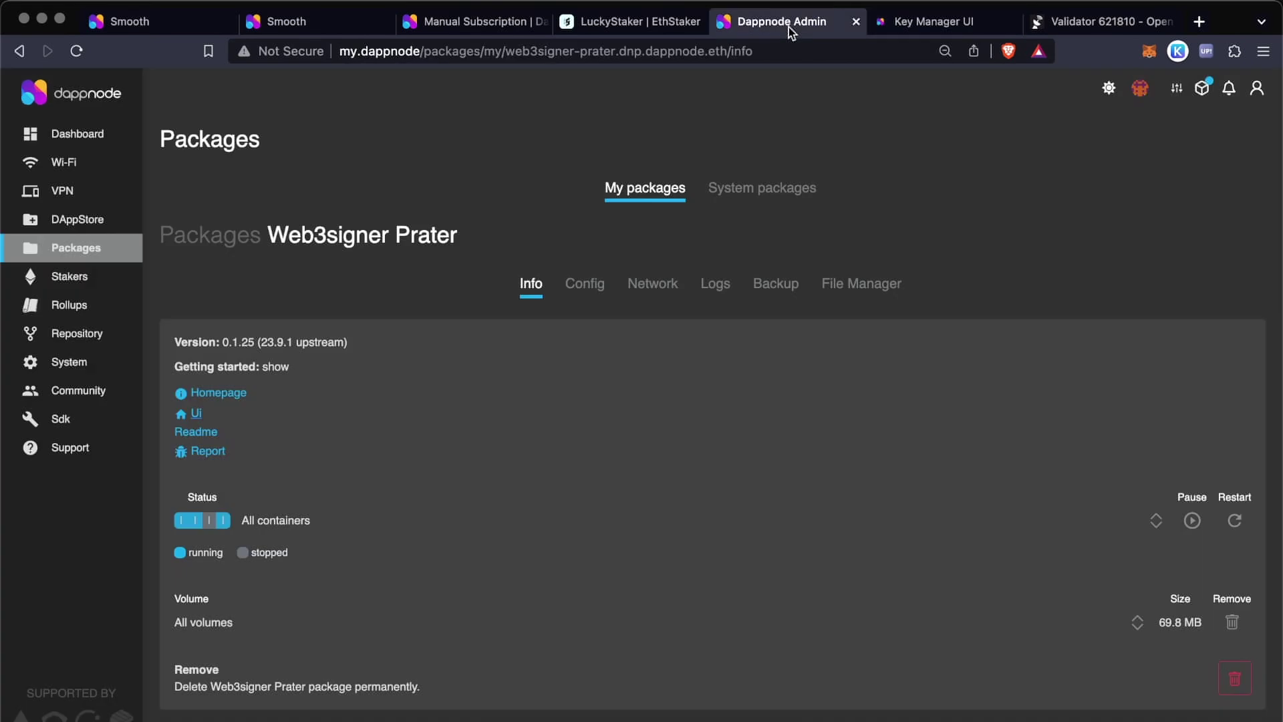
pyautogui.click(94, 277)
pyautogui.click(805, 188)
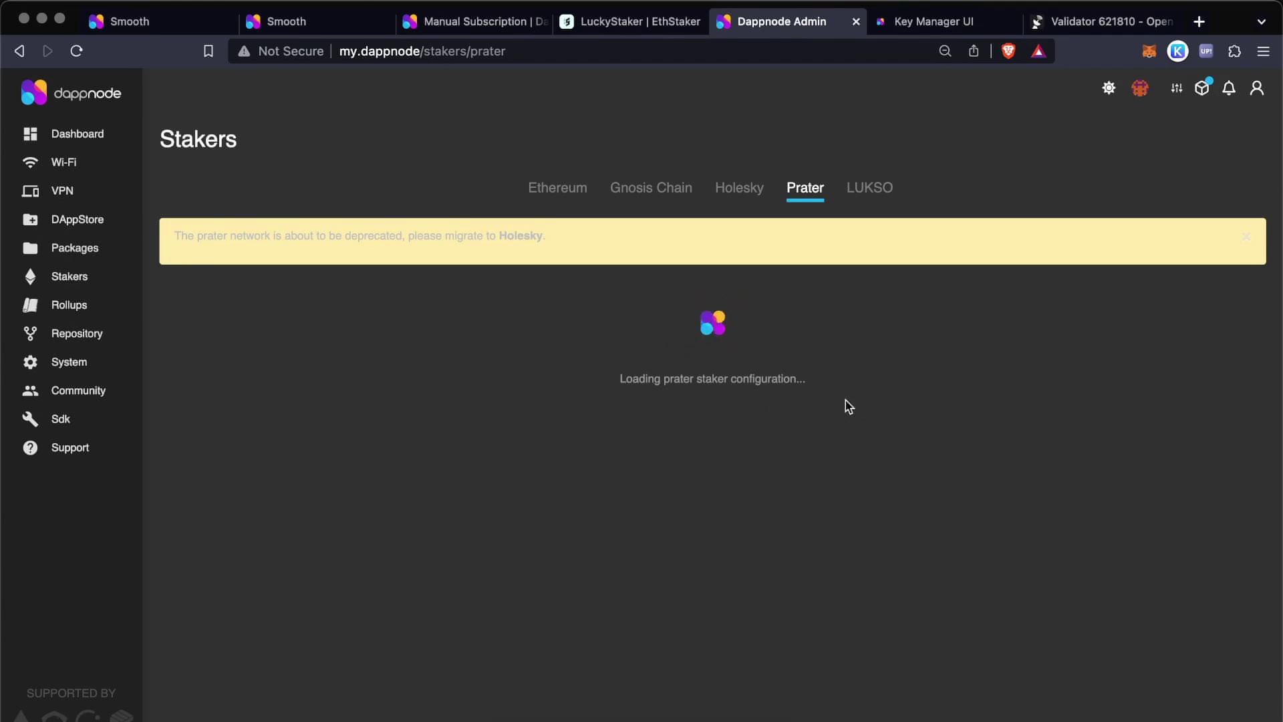
pyautogui.scroll(-5, 869, 388)
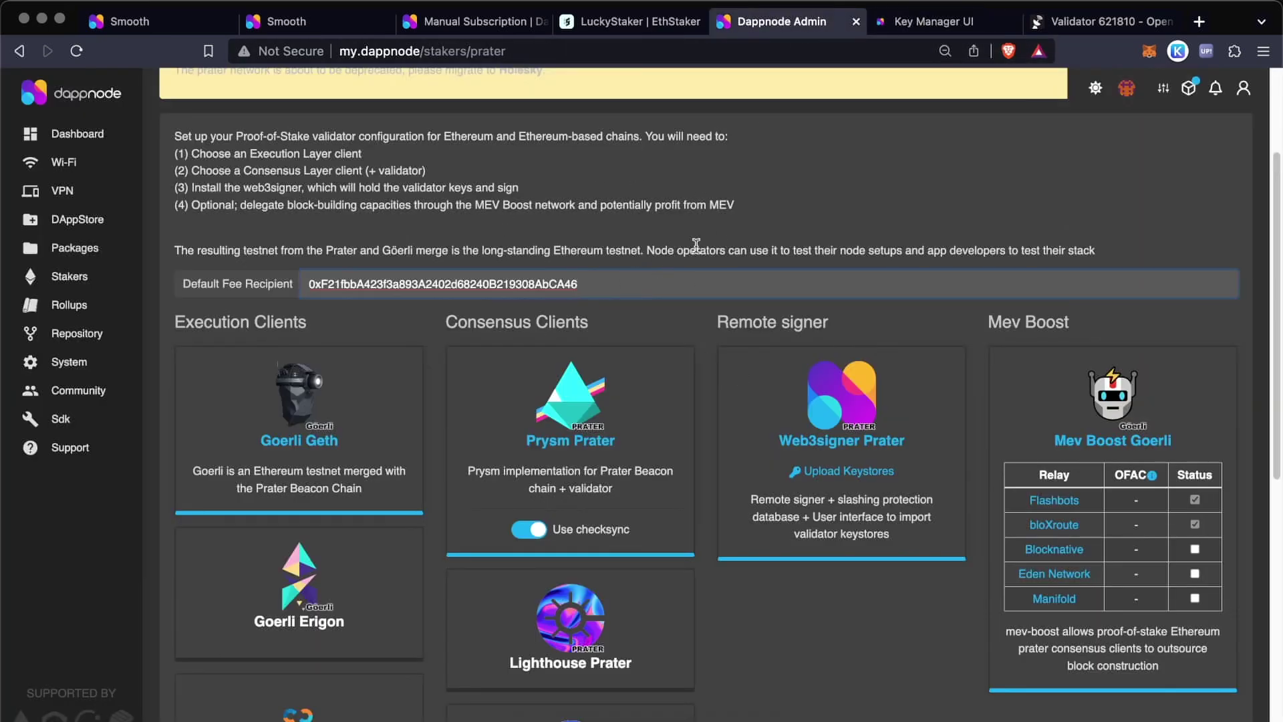
pyautogui.click(939, 20)
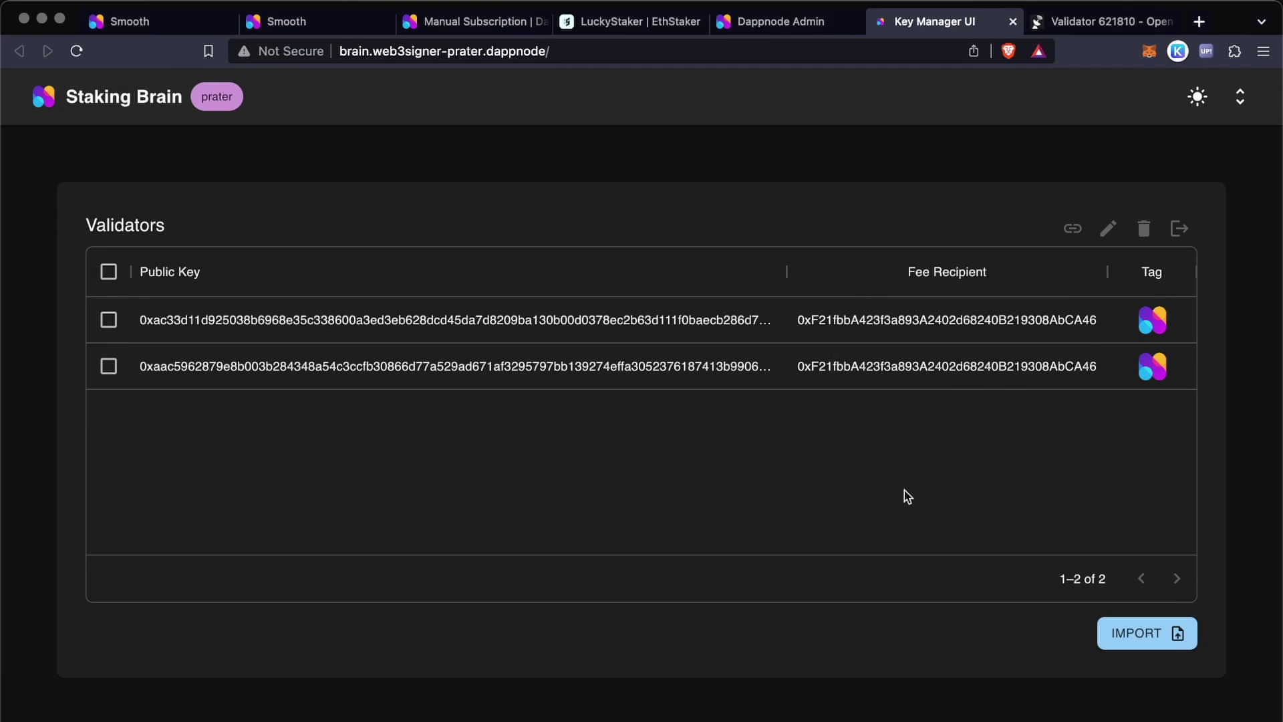
# Pass the fee recipient and MEV blocks checks and submit the 0.08 ETH deposit
pyautogui.press('super+2')
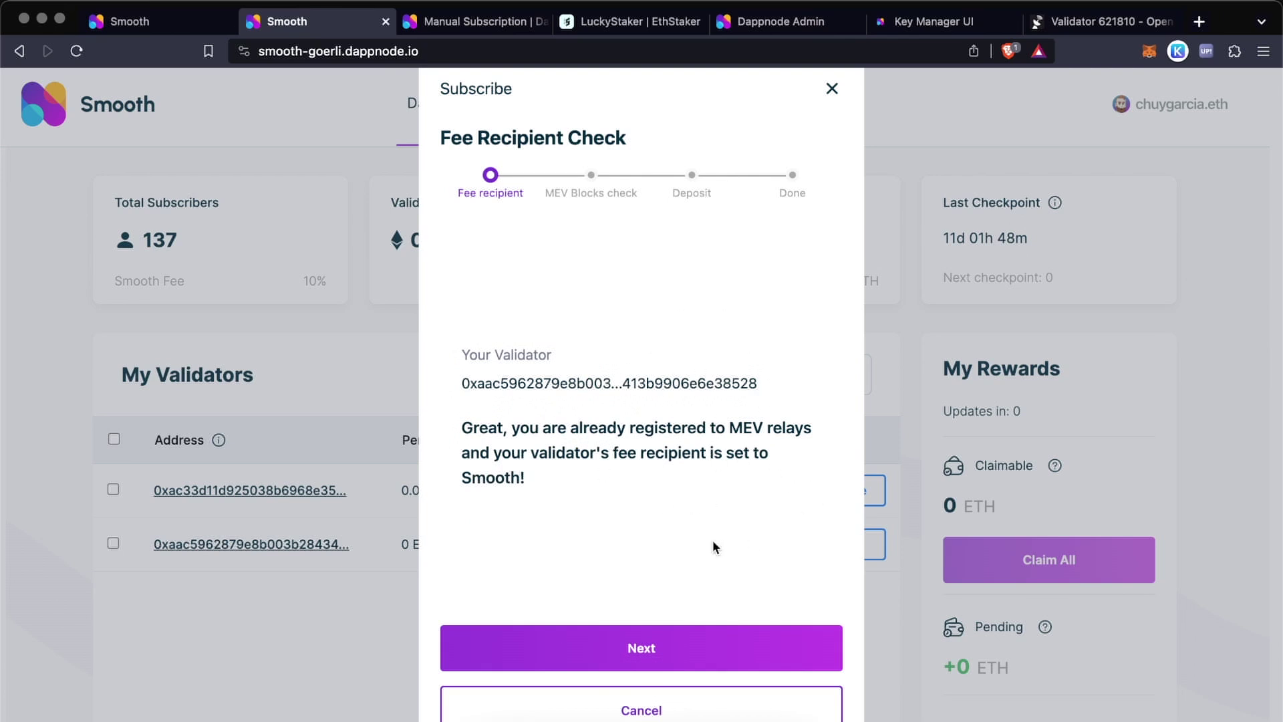
pyautogui.click(668, 650)
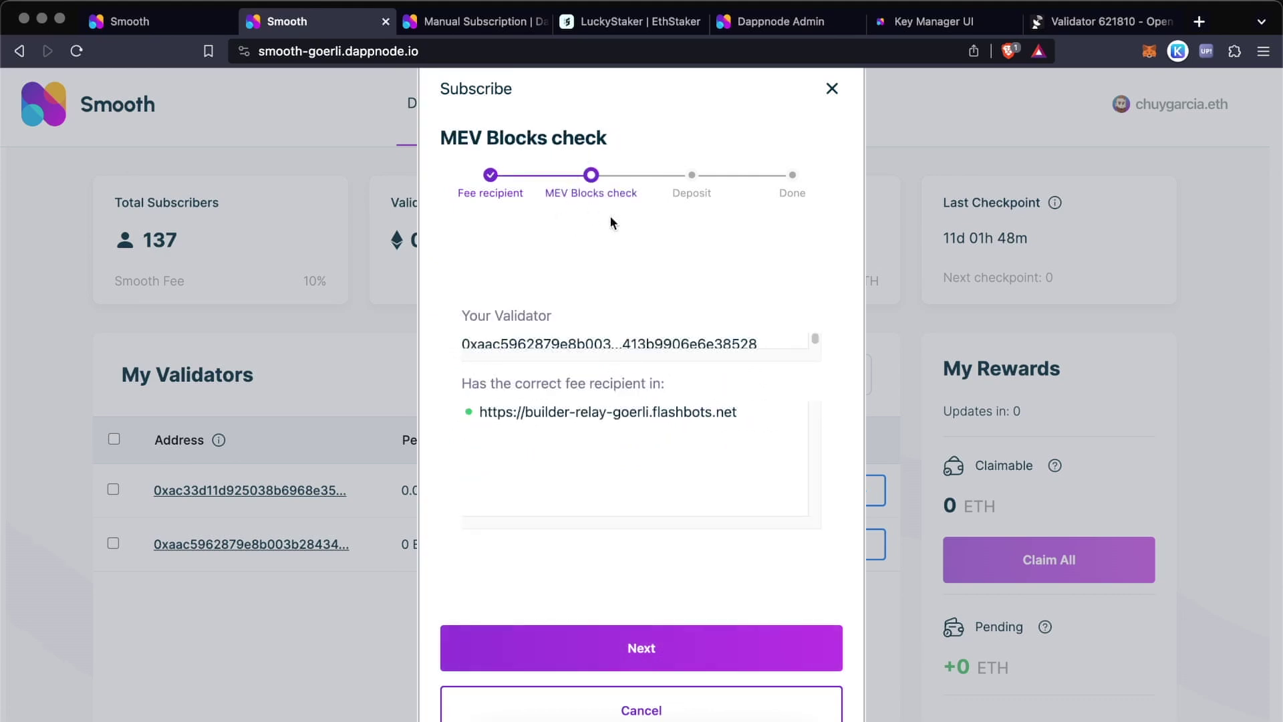
pyautogui.click(687, 658)
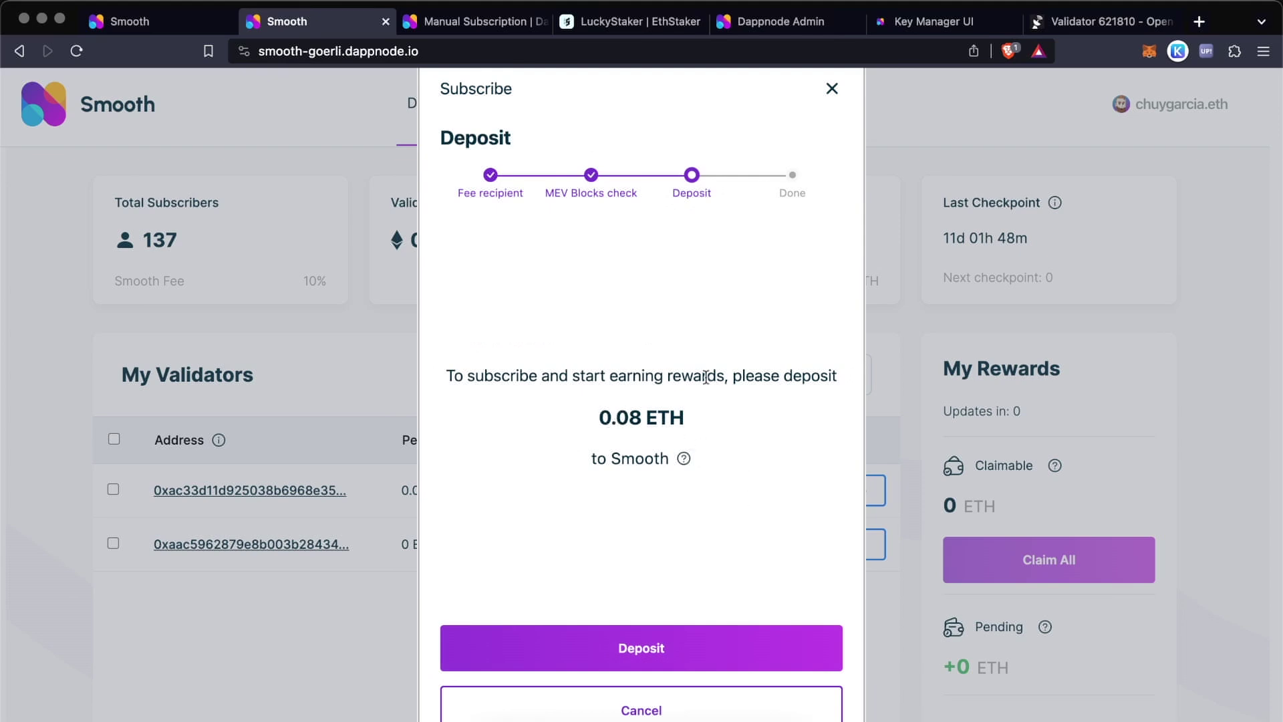
pyautogui.moveTo(600, 417); pyautogui.dragTo(680, 418)
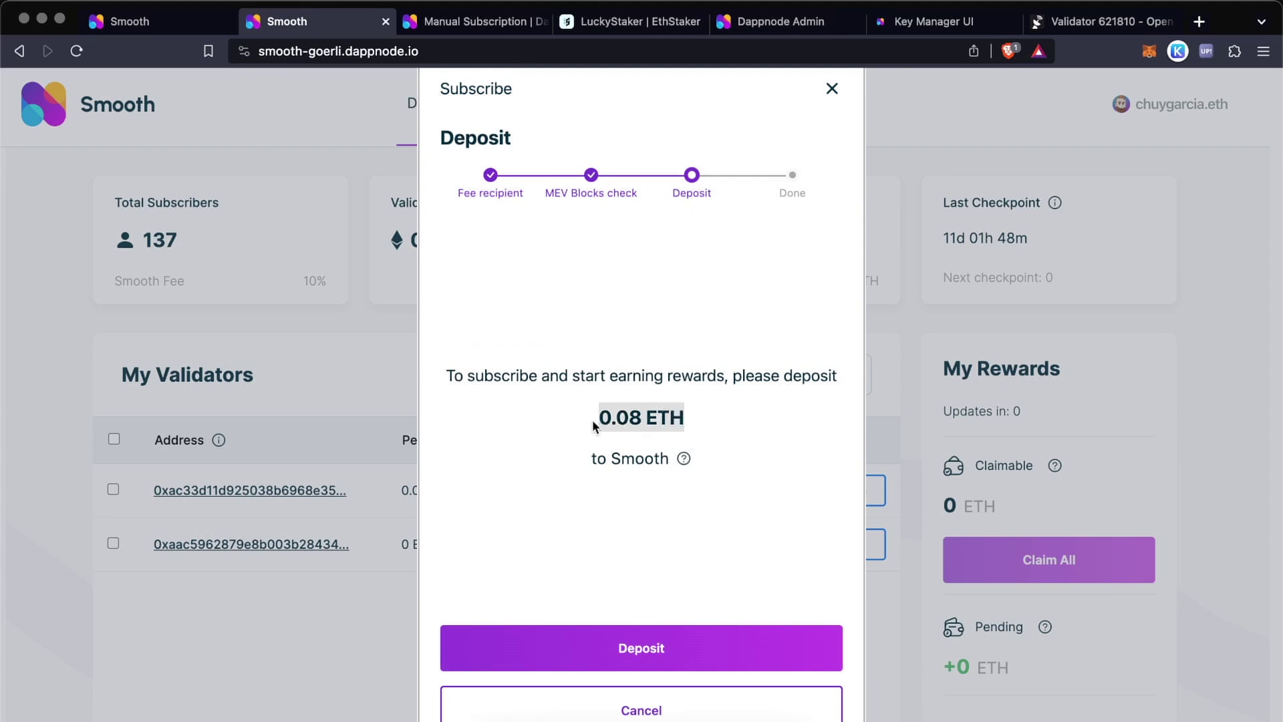
pyautogui.click(617, 418)
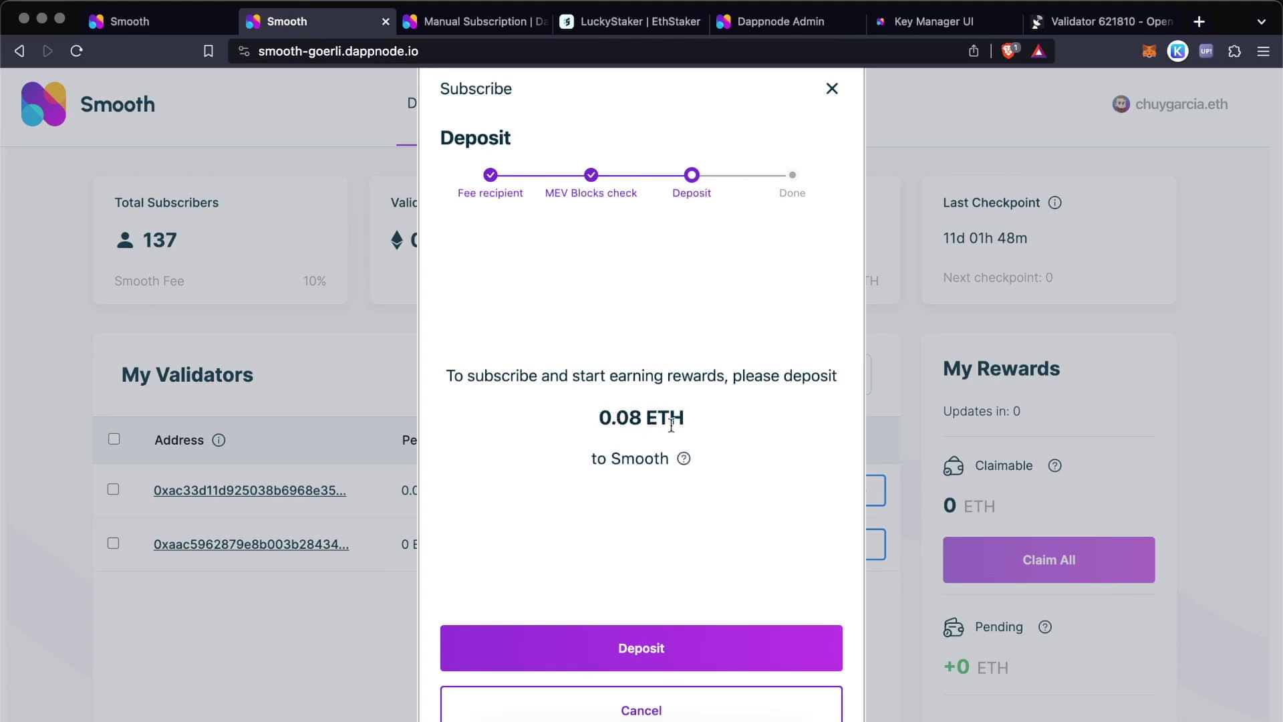
pyautogui.click(620, 648)
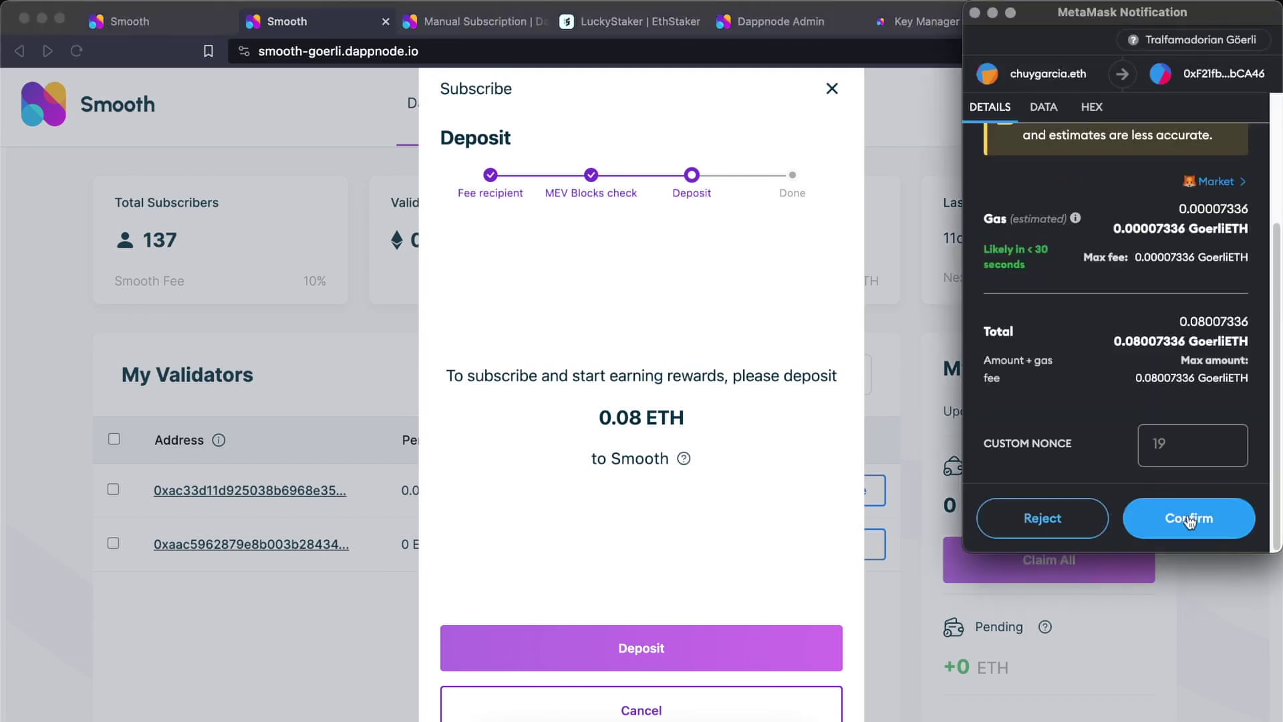
# Confirm the deposit in MetaMask and verify the new validator row shows 0.08 ETH pending
pyautogui.click(1188, 519)
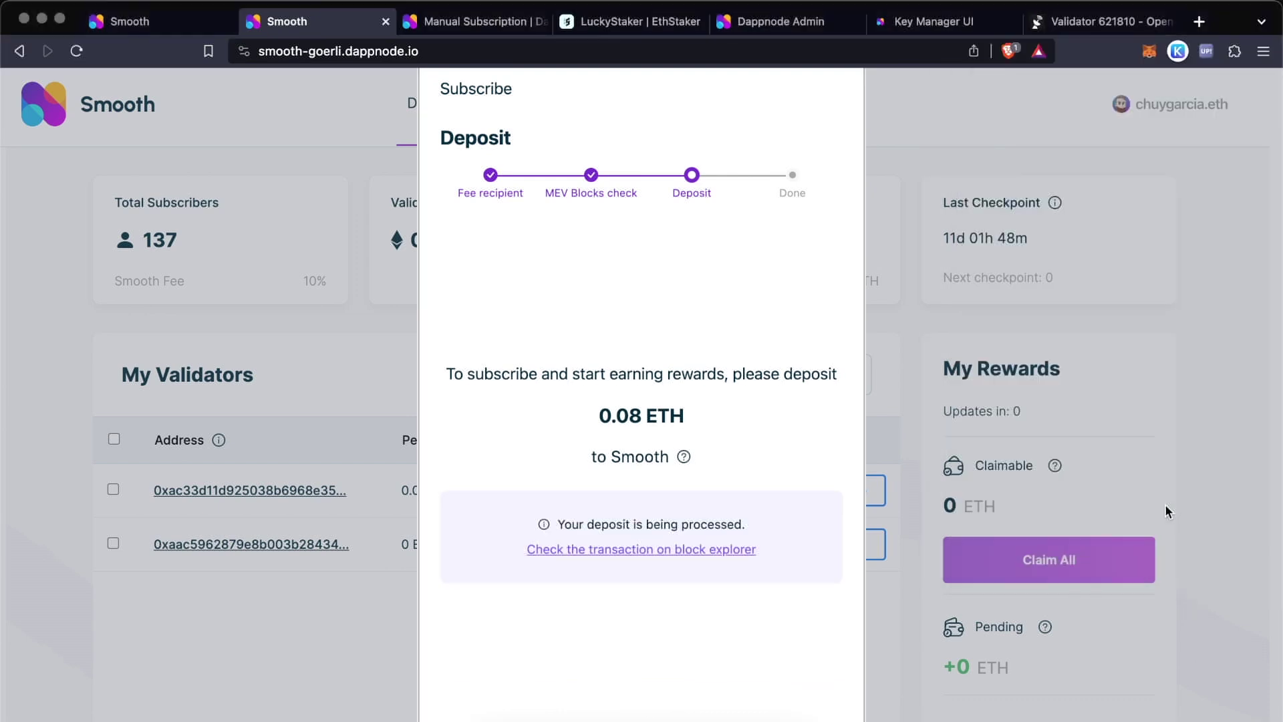
pyautogui.click(574, 549)
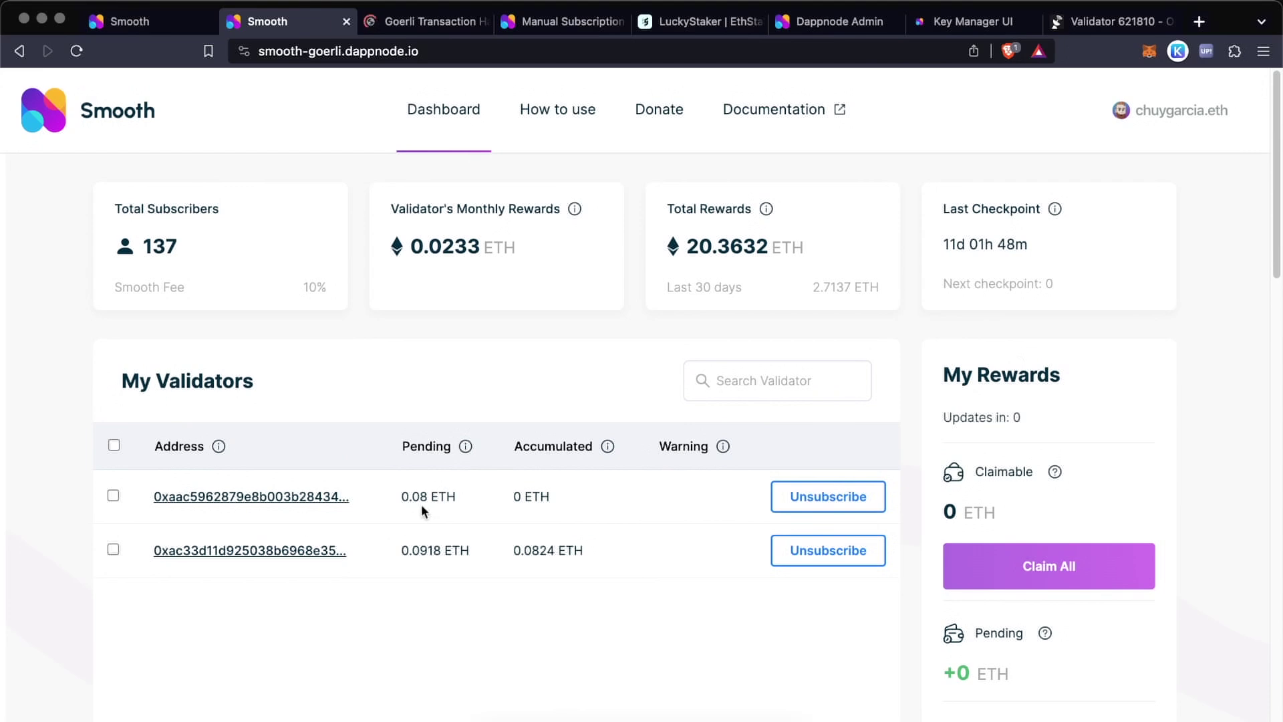
pyautogui.moveTo(401, 496); pyautogui.dragTo(426, 498)
pyautogui.click(481, 496)
pyautogui.scroll(-5, 1067, 522)
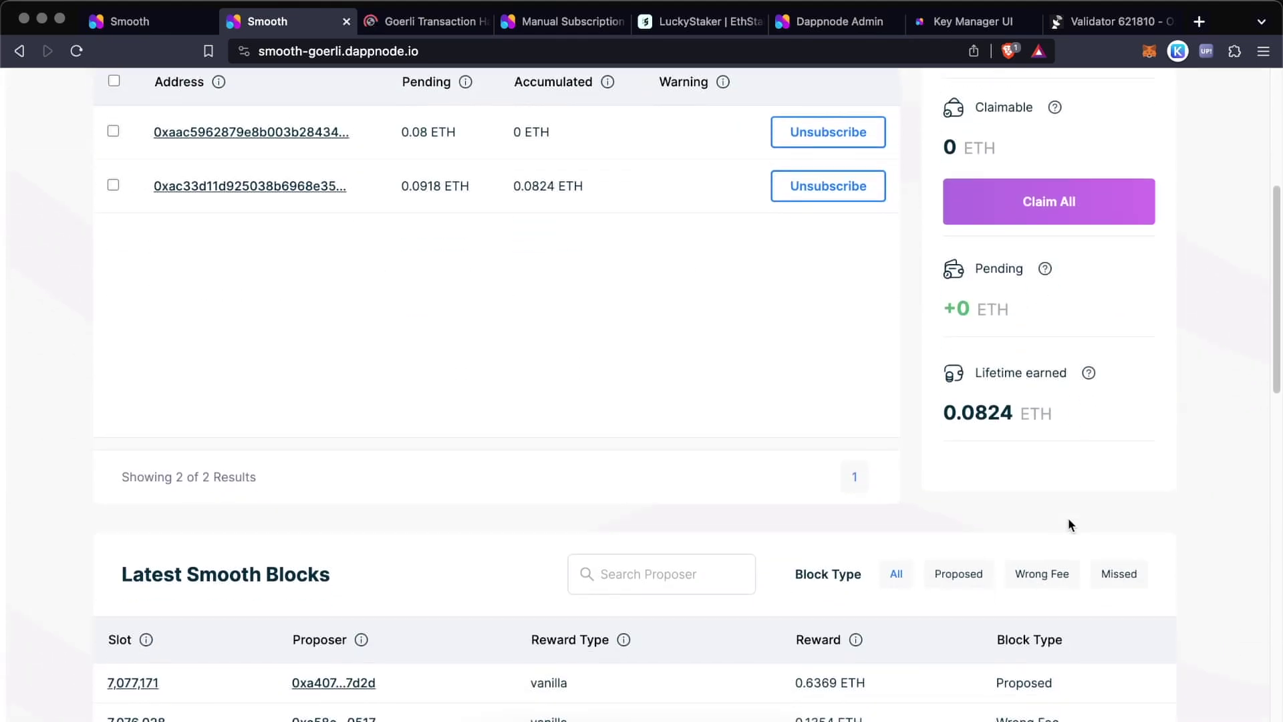
# Donate 0.01 ETH to DAppNode through Smooth's donation form and confirm it in MetaMask
pyautogui.scroll(10, 645, 132)
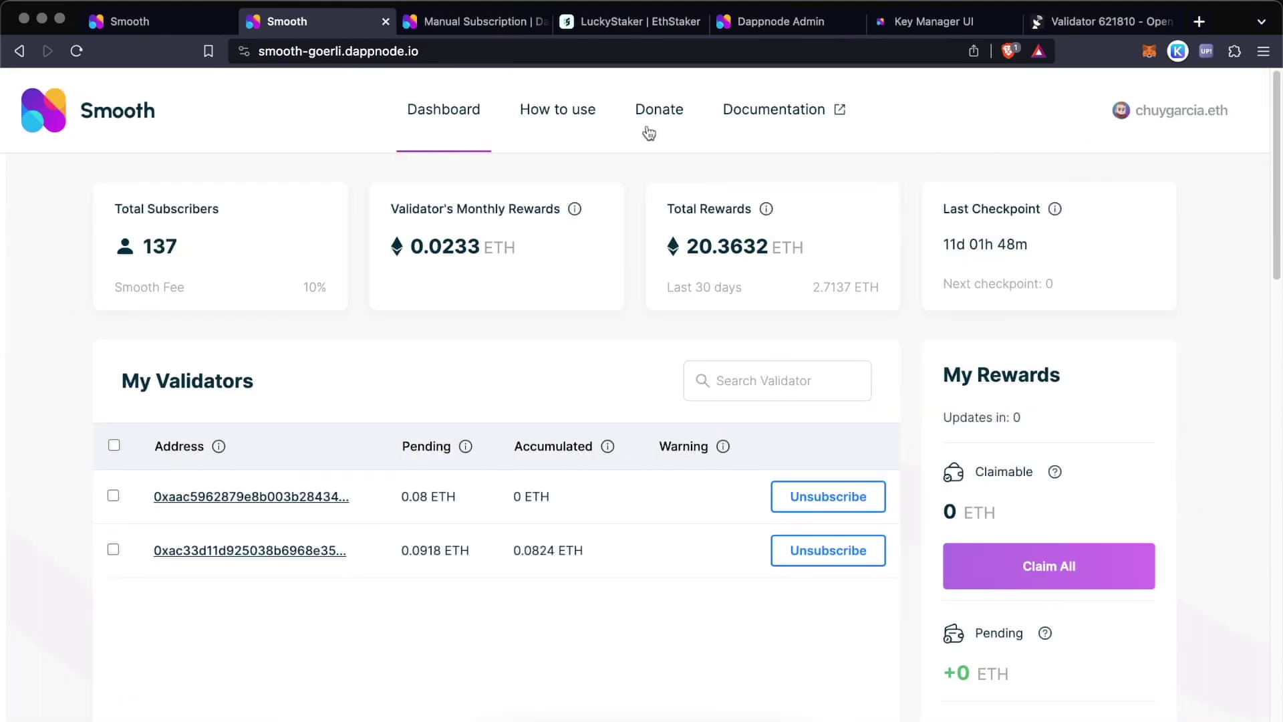
pyautogui.click(661, 113)
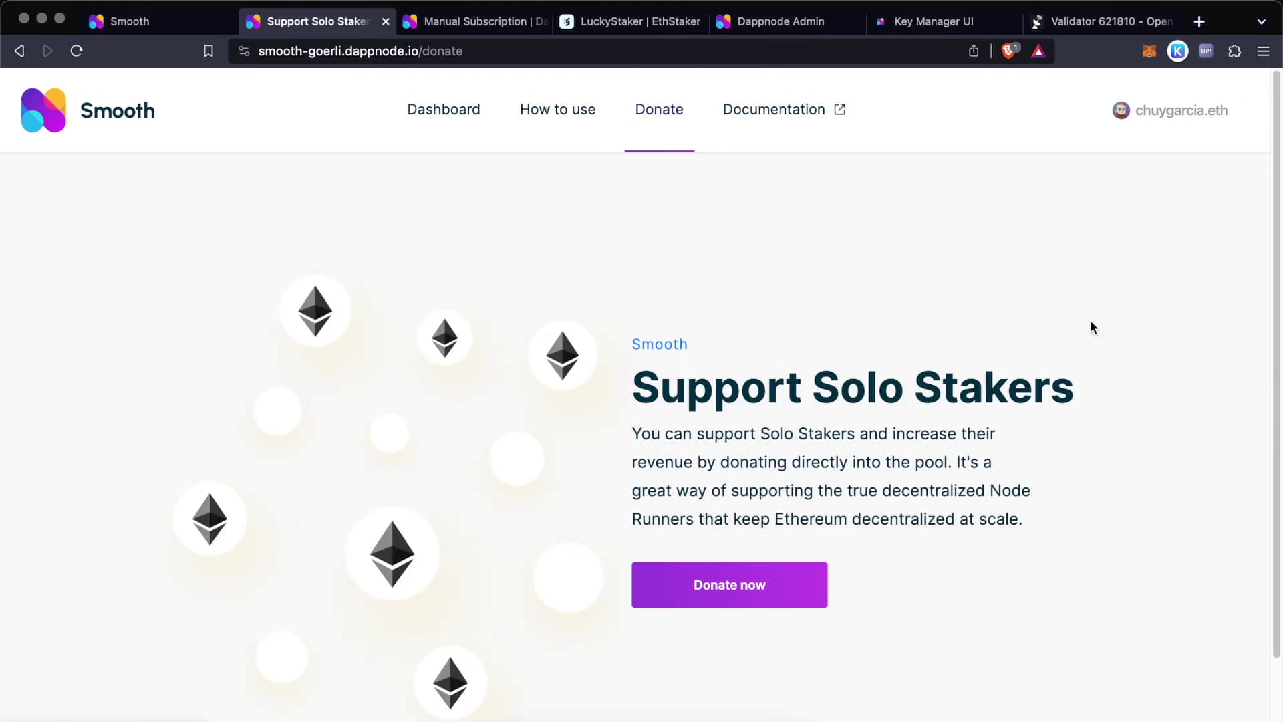
pyautogui.scroll(-2, 1111, 408)
pyautogui.scroll(2, 935, 501)
pyautogui.click(767, 585)
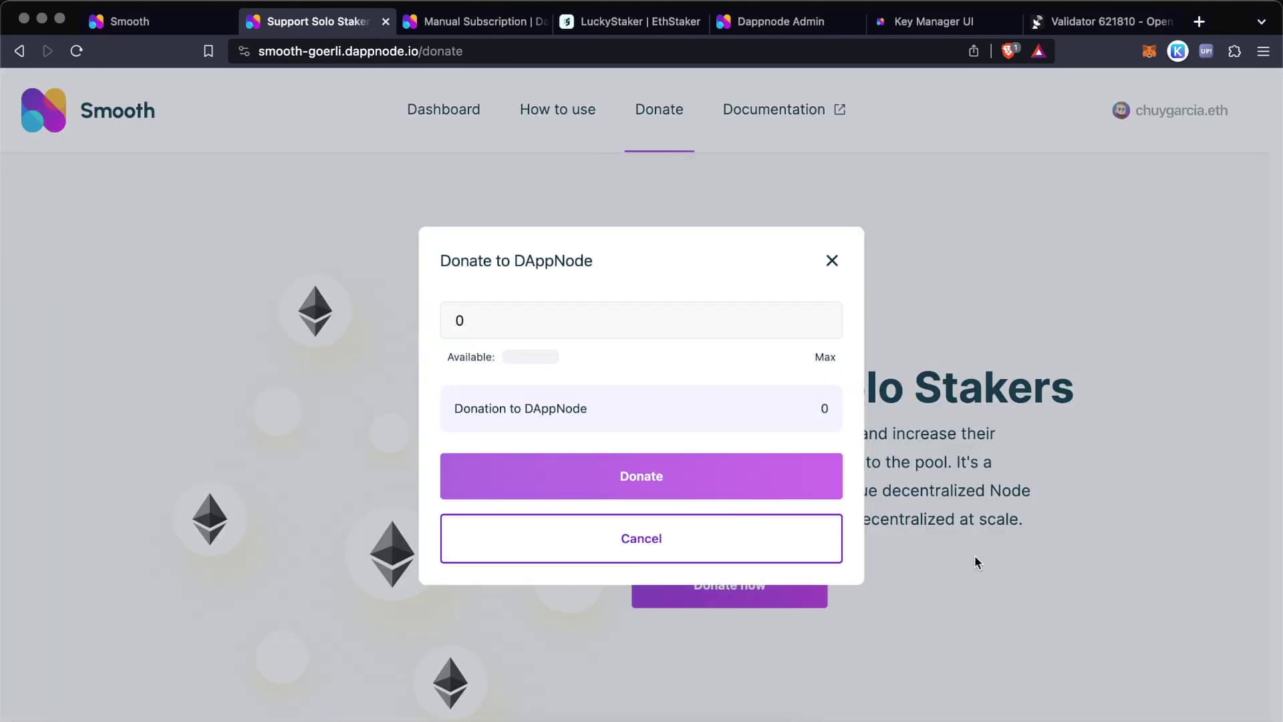
pyautogui.click(765, 334)
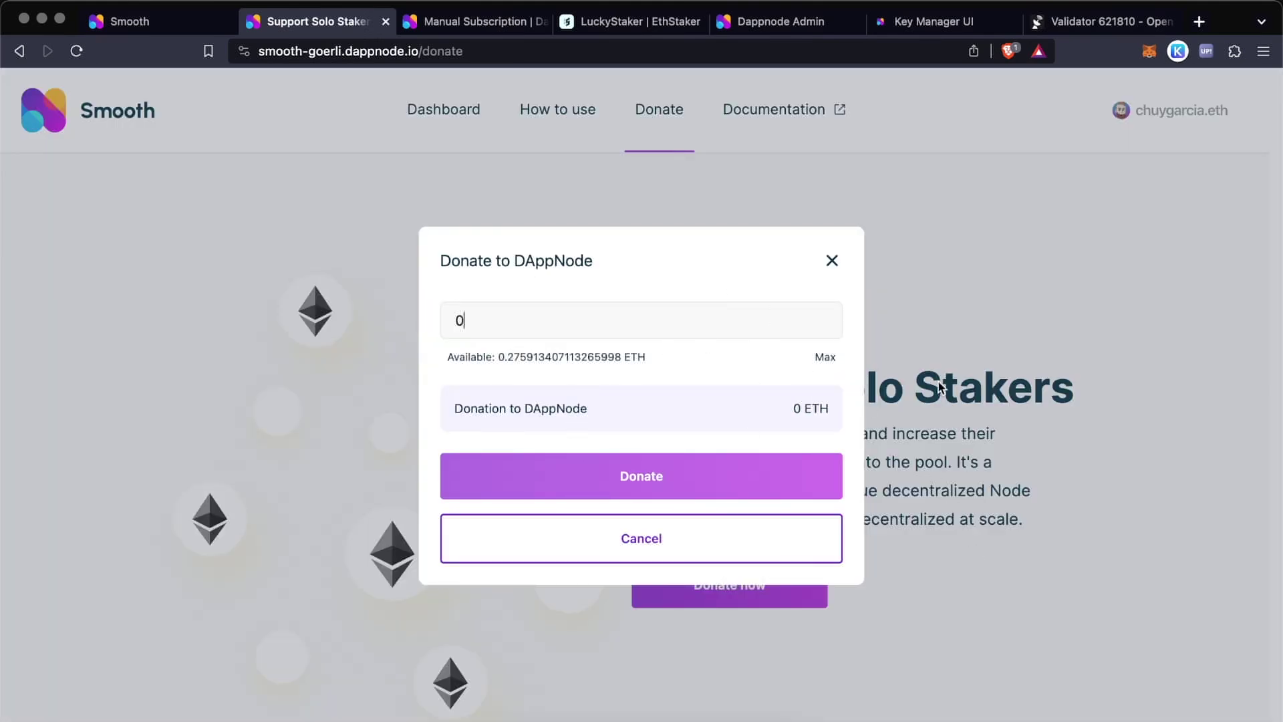
pyautogui.write('.01')
pyautogui.click(658, 486)
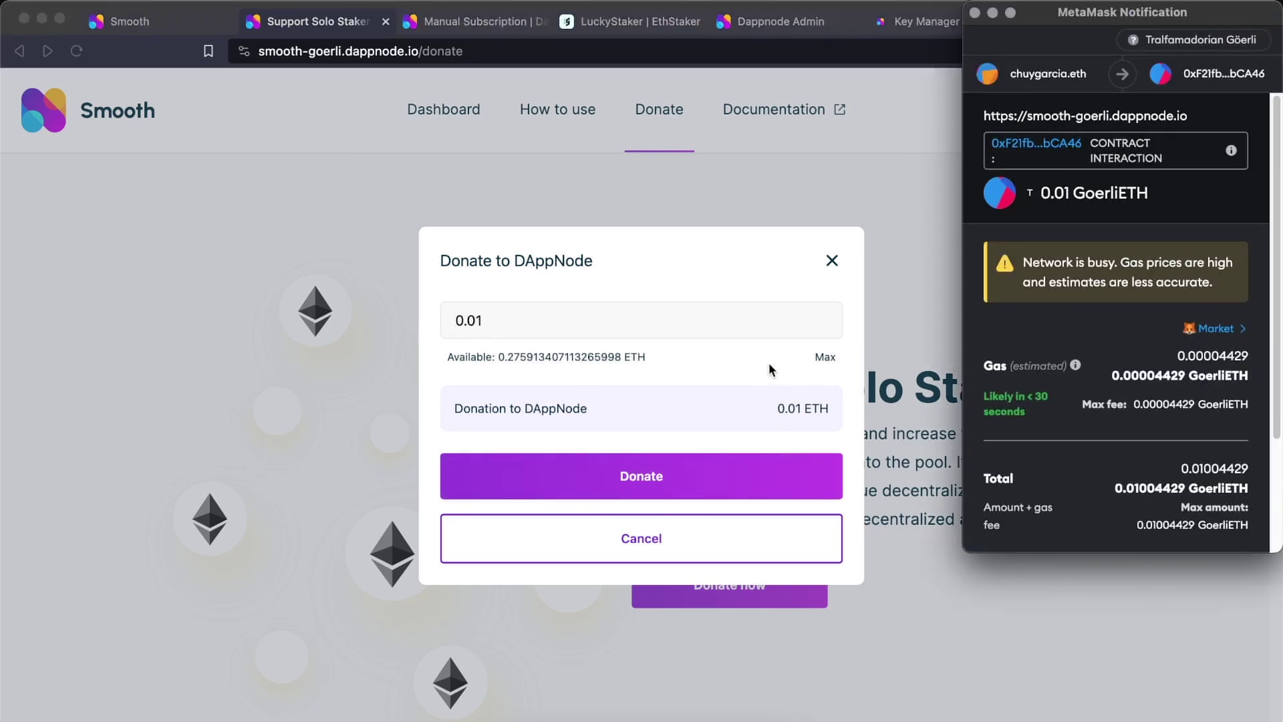
pyautogui.scroll(-2, 1141, 439)
pyautogui.scroll(-1, 1141, 439)
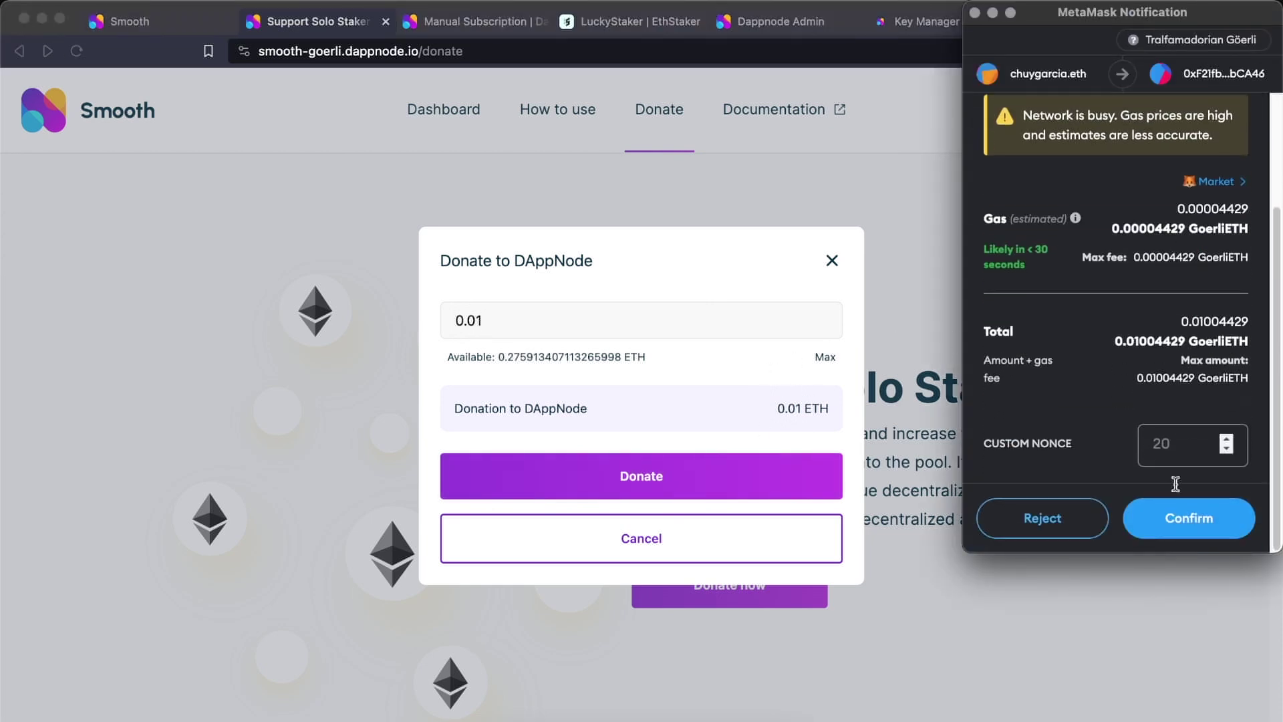
pyautogui.click(1182, 520)
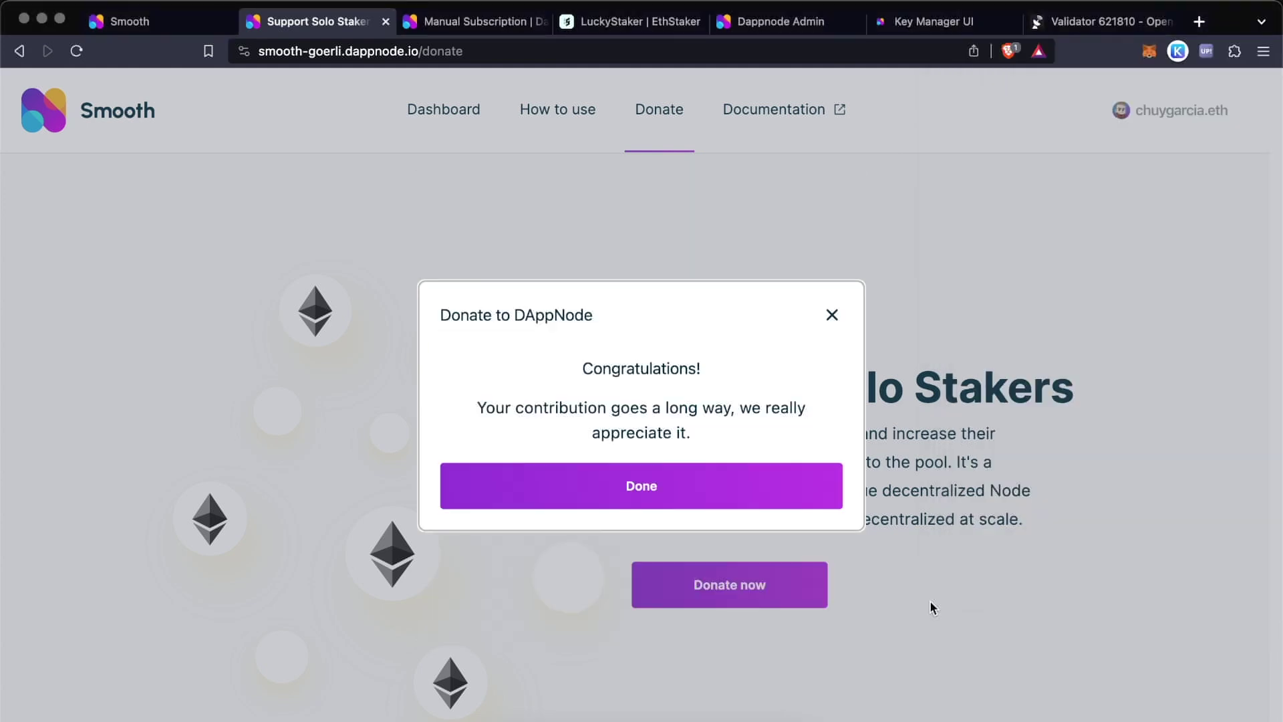
# Open the Unsubscribe from Smooth page in Dappnode Docs
pyautogui.hotkey('ctrl', 'Tab')
pyautogui.click(105, 336)
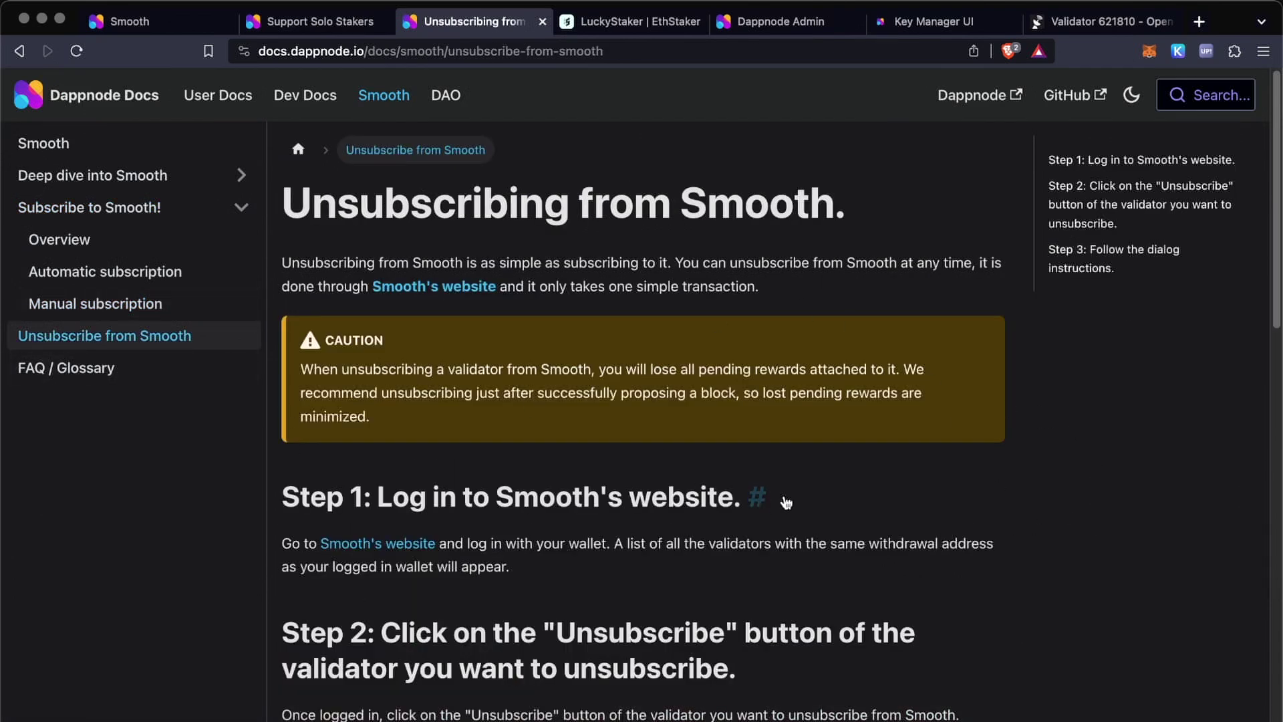
pyautogui.scroll(-1, 1077, 620)
# Return to the Discord stage, then bring the Smooth dashboard back into view
pyautogui.press('super+Tab')
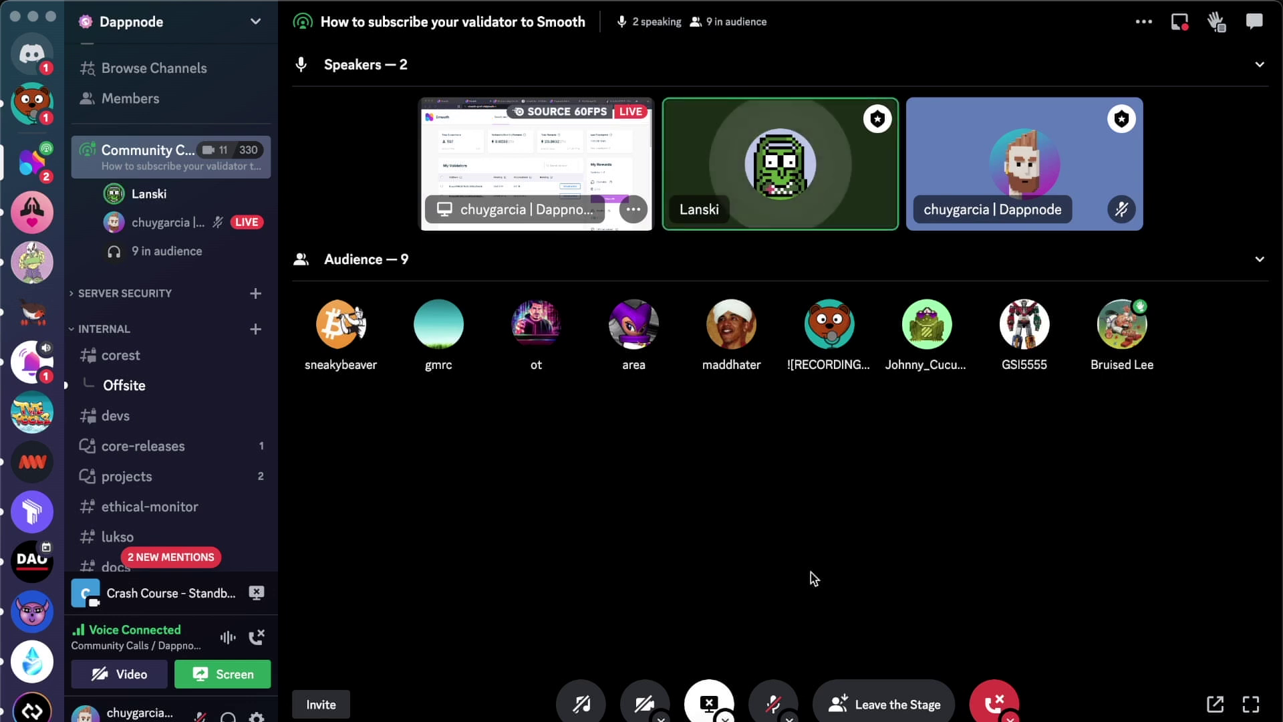
pyautogui.press('super+Tab')
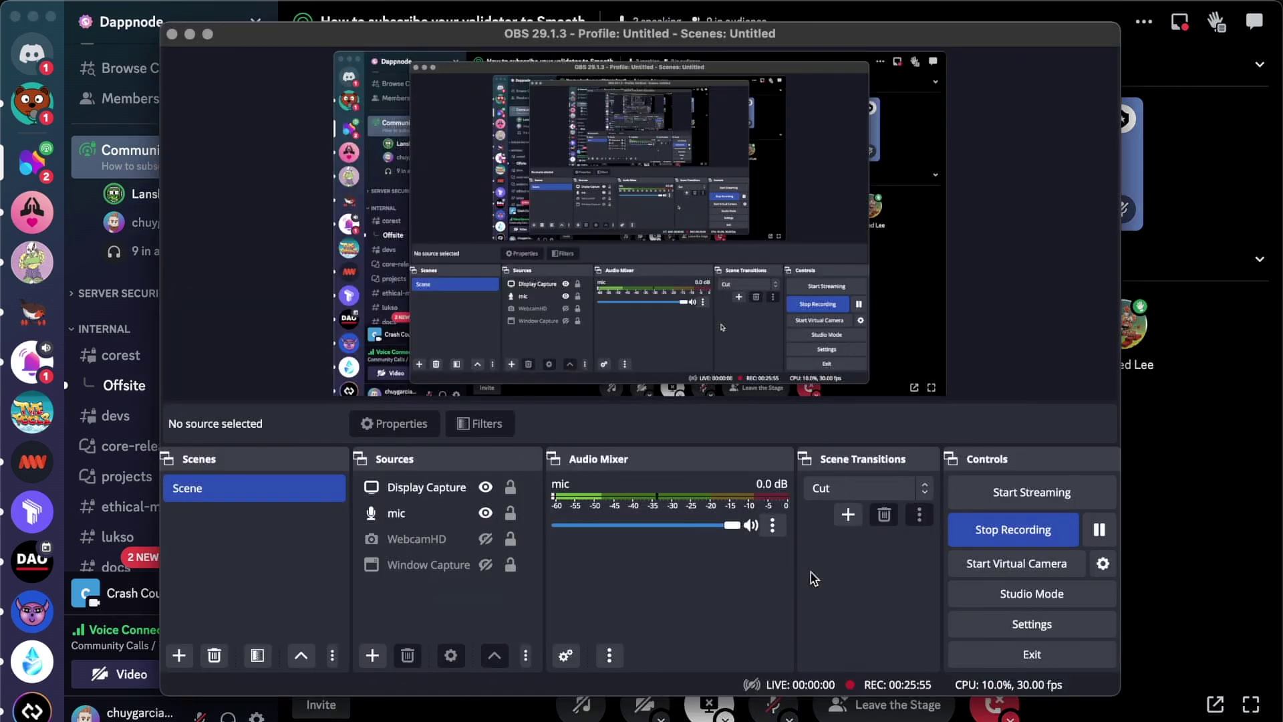
pyautogui.press('super+Tab')
pyautogui.click(530, 702)
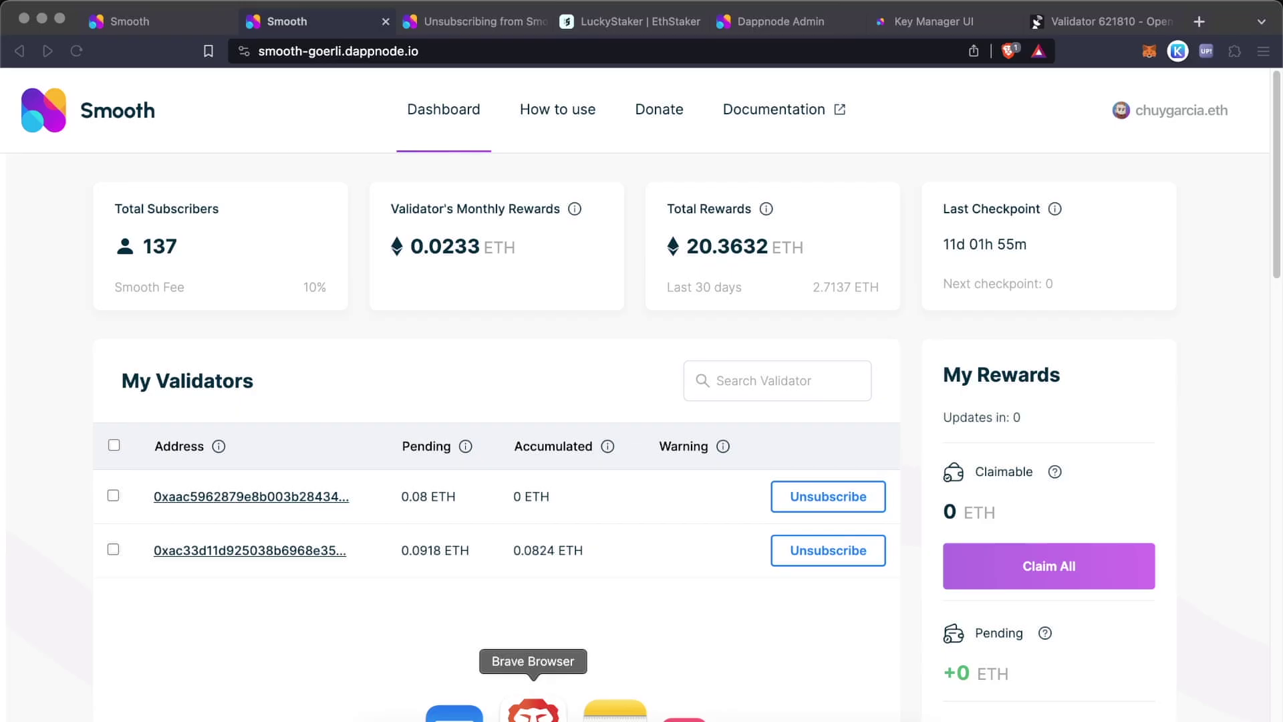
# Switch back to the Discord stage call, now with 10 people in the audience
pyautogui.press('super+Tab')
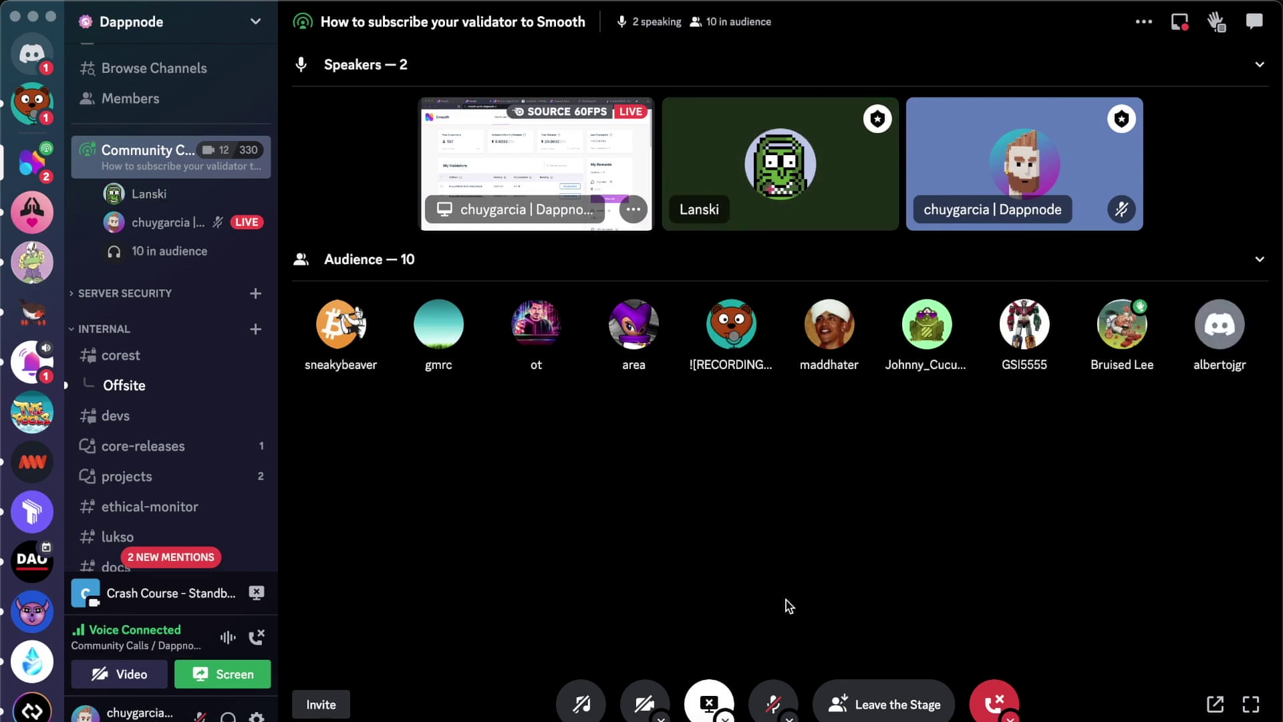
# Unmute the microphone on stage and return to the Unsubscribing from Smooth docs in the browser
pyautogui.click(772, 704)
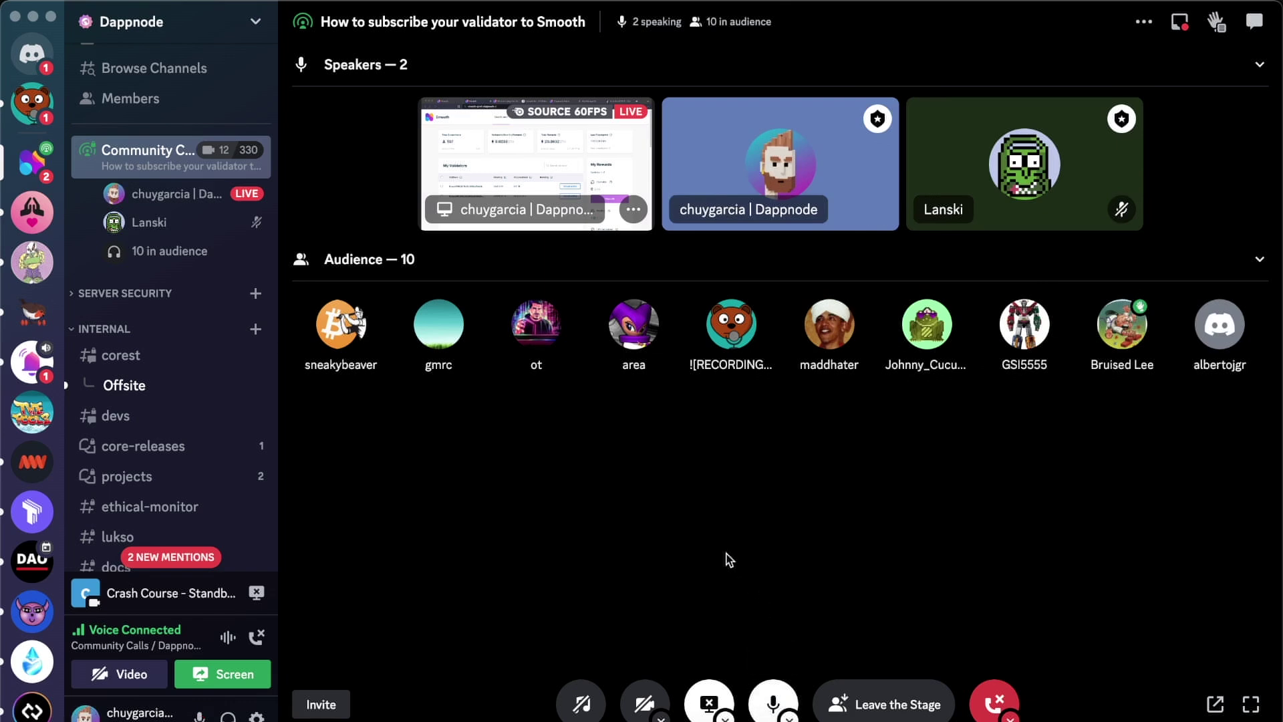
pyautogui.press('super+Tab')
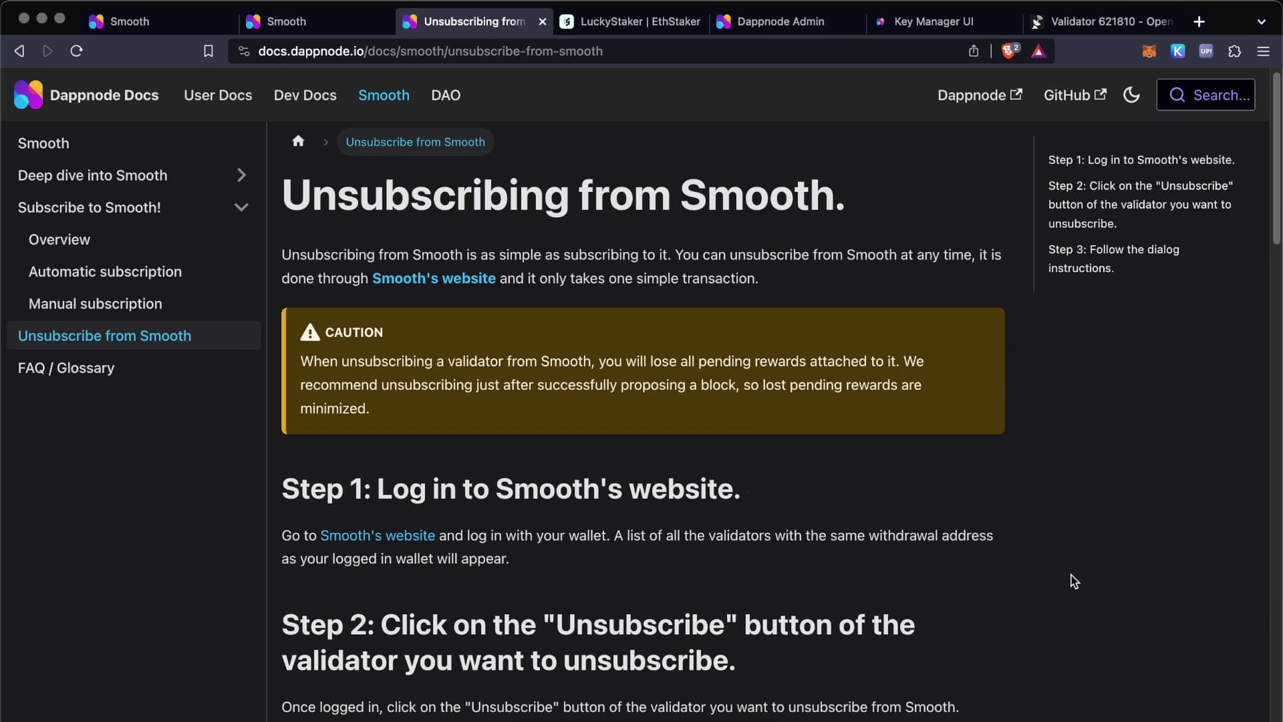
# Scroll through the unsubscribe steps in the docs, then return to the Smooth dashboard tab
pyautogui.click(292, 29)
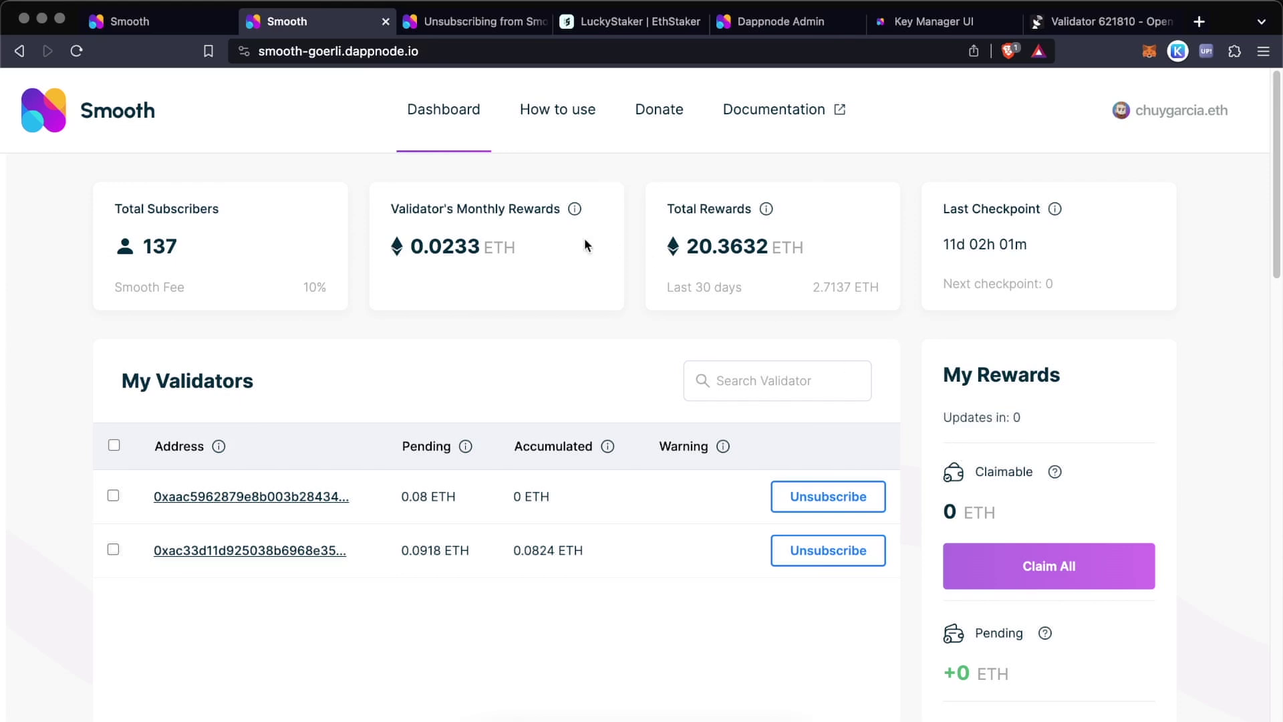
pyautogui.click(465, 22)
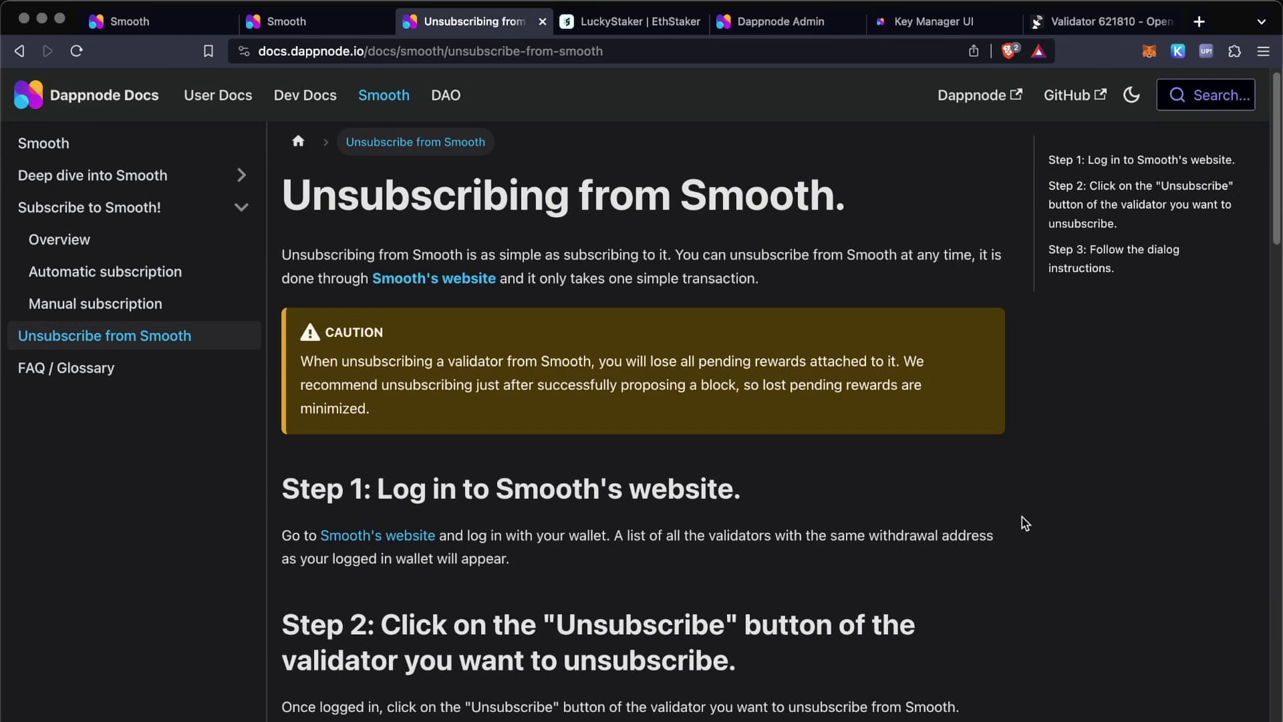
pyautogui.scroll(-1, 1024, 522)
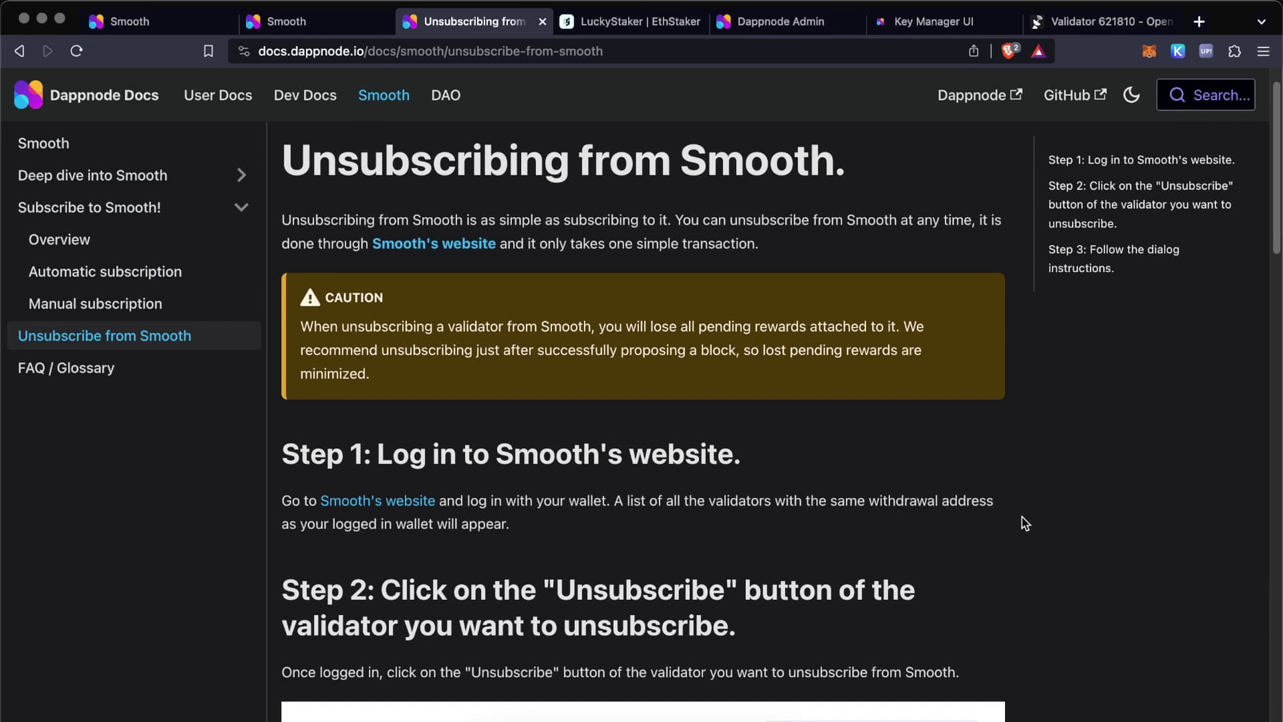
pyautogui.click(317, 20)
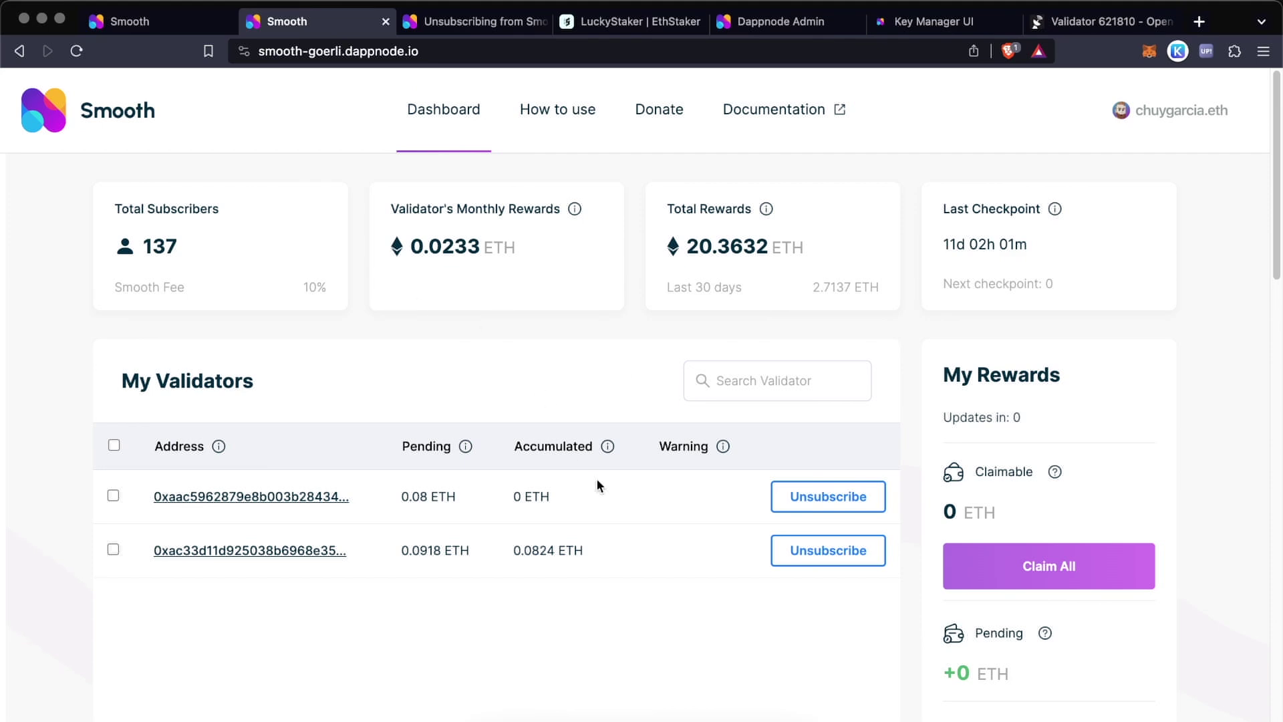
# Unsubscribe the second validator, claiming its pending rewards and approving the transaction in the wallet
pyautogui.click(824, 551)
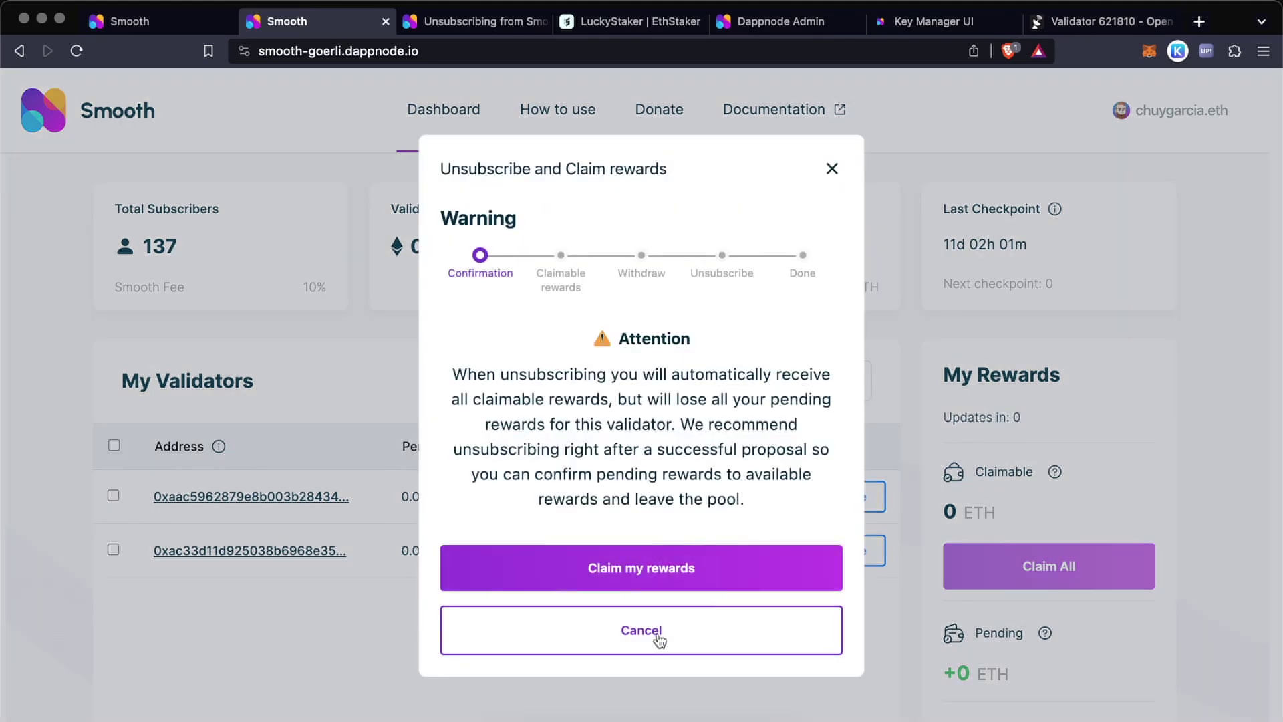
pyautogui.click(639, 569)
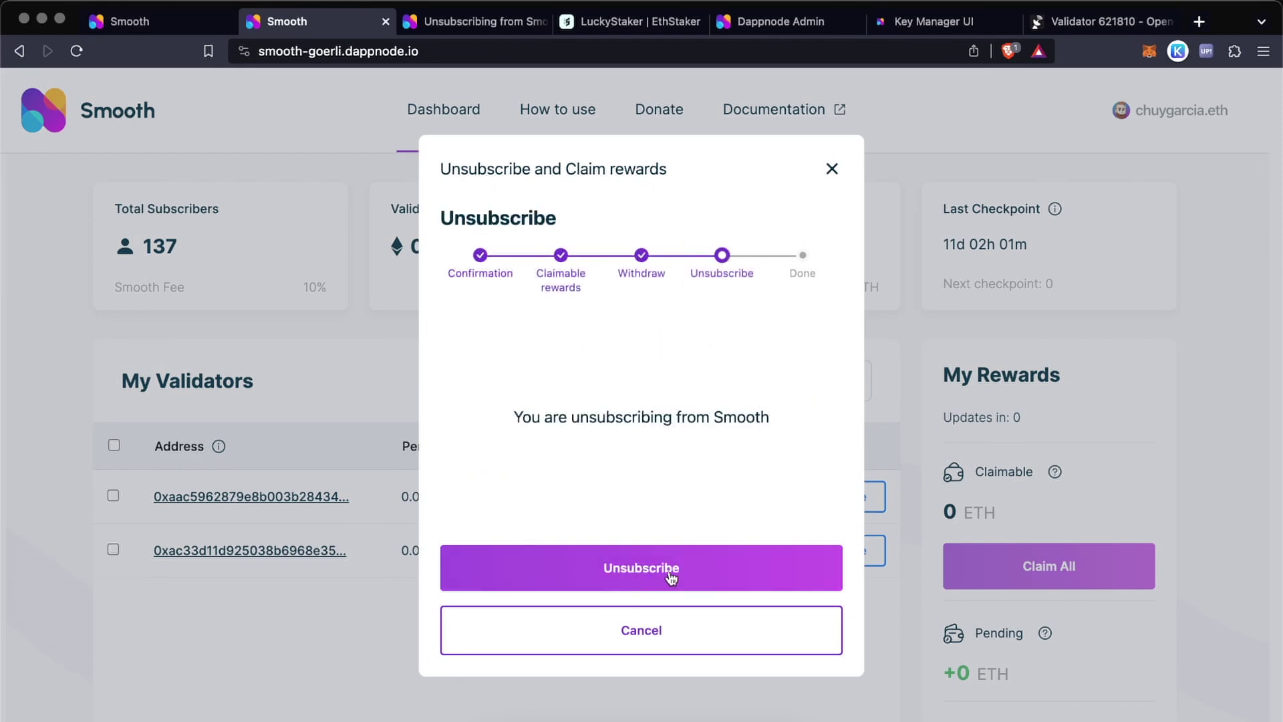
pyautogui.click(678, 574)
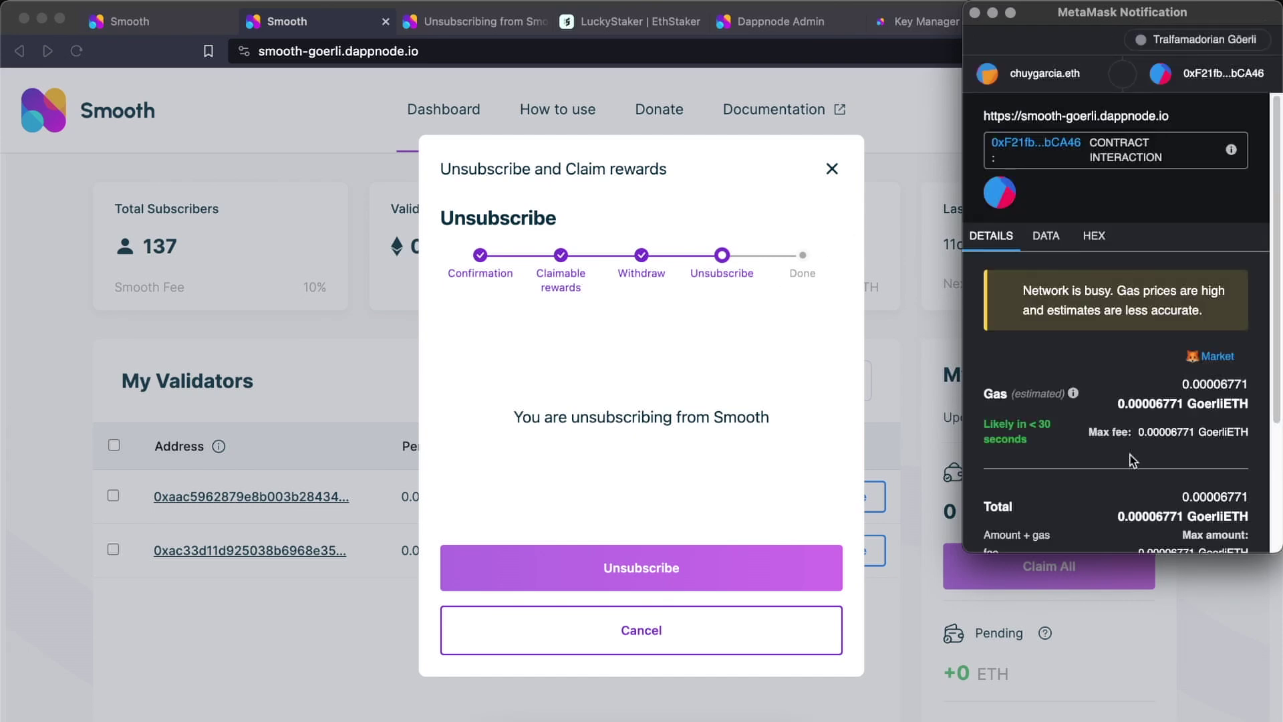
pyautogui.scroll(-5, 1120, 470)
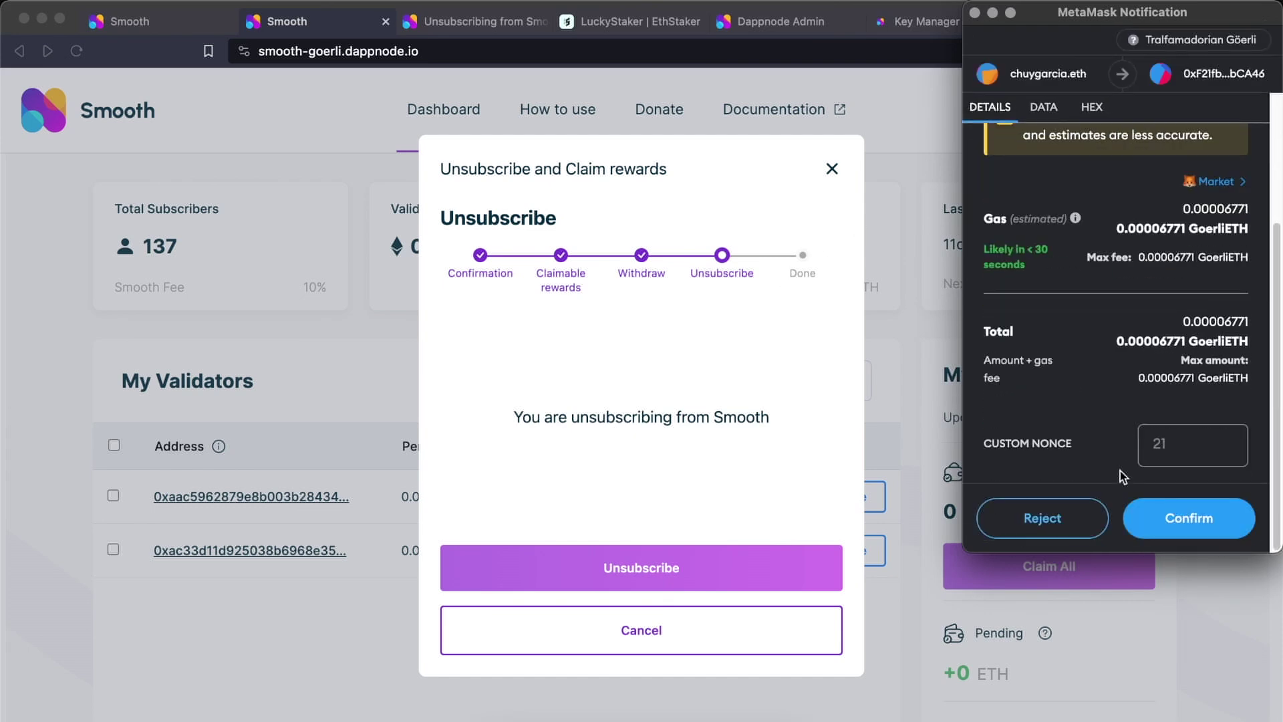
pyautogui.click(1184, 521)
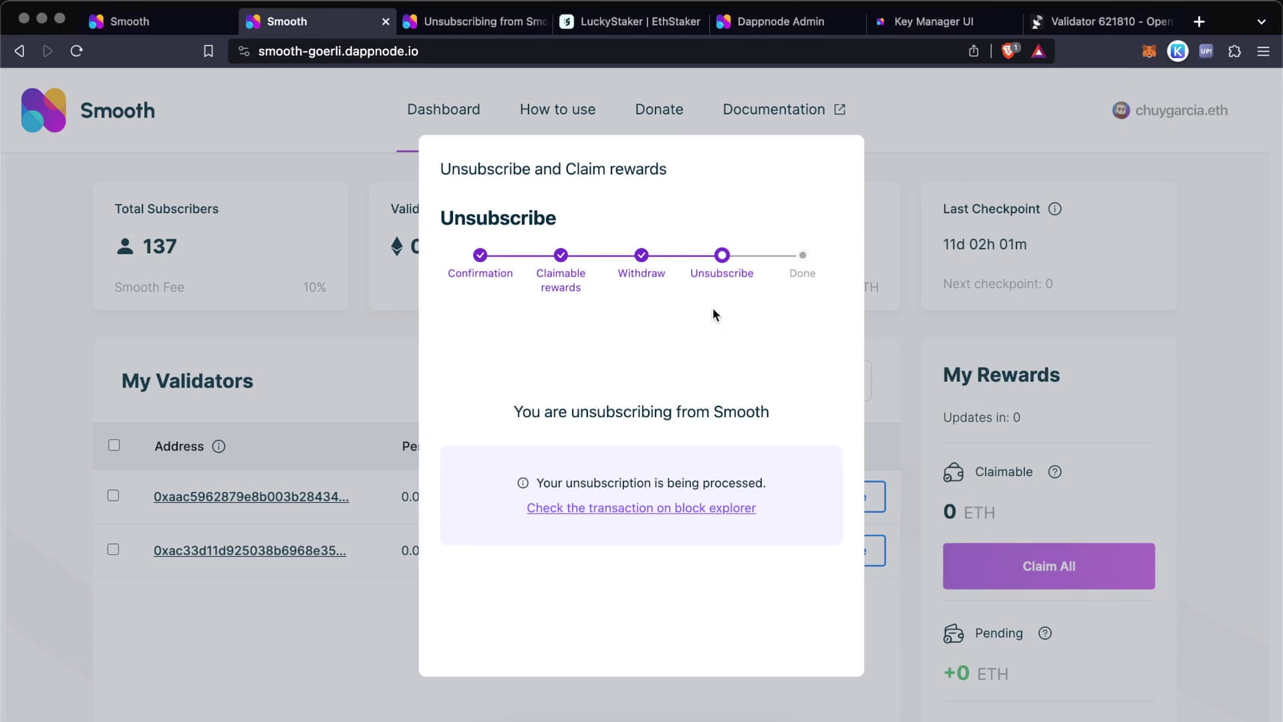
# In Staking Brain, open the first validator's fee-recipient editor and close it without changes
pyautogui.click(930, 19)
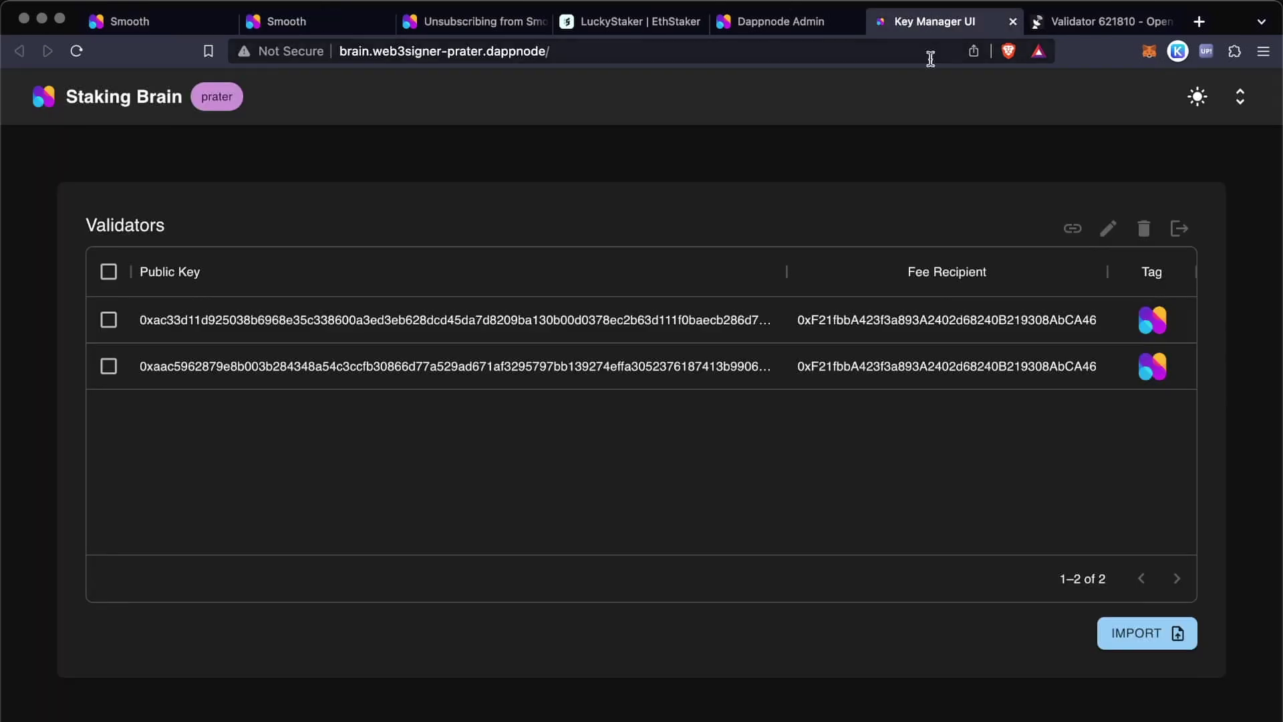
pyautogui.click(109, 319)
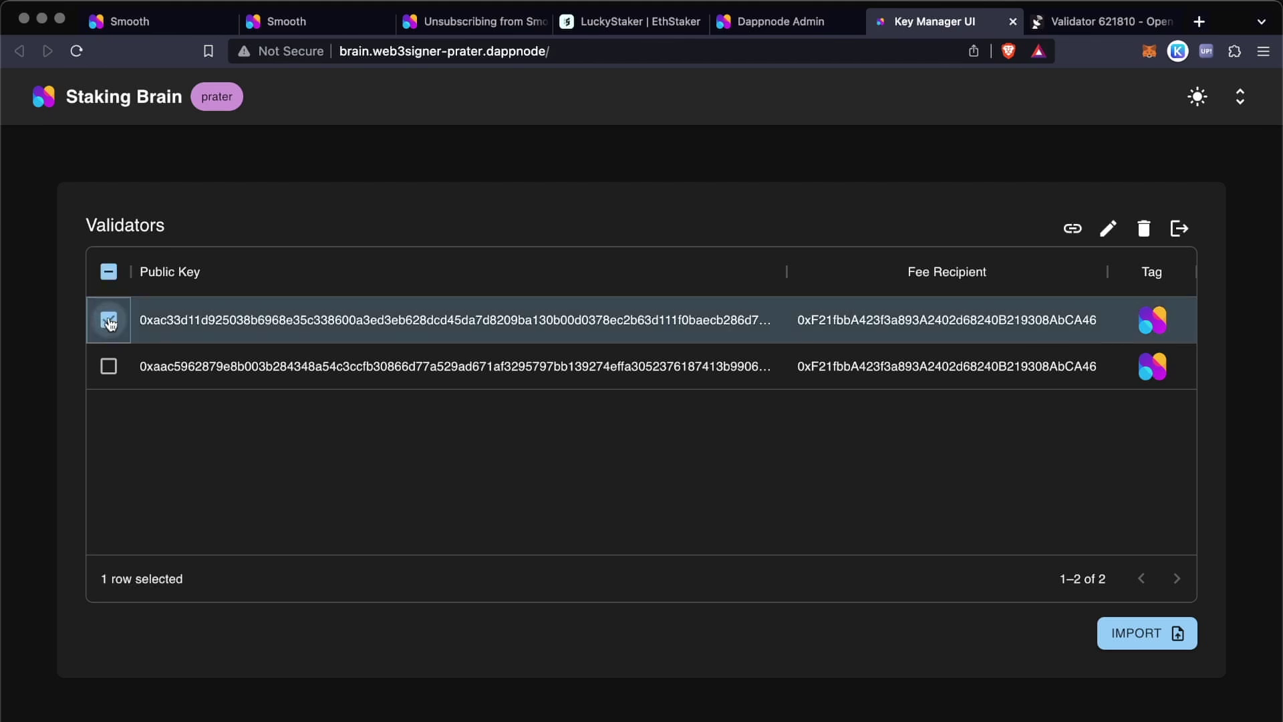
pyautogui.click(1108, 229)
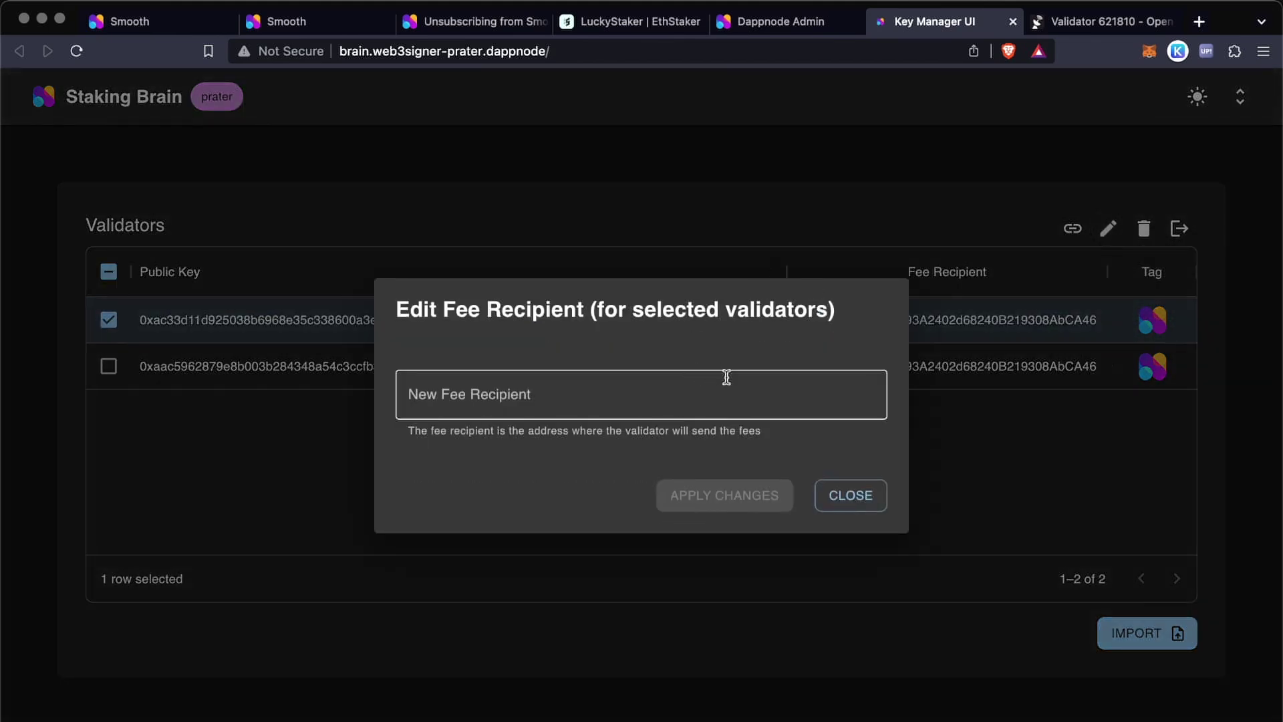
pyautogui.click(851, 497)
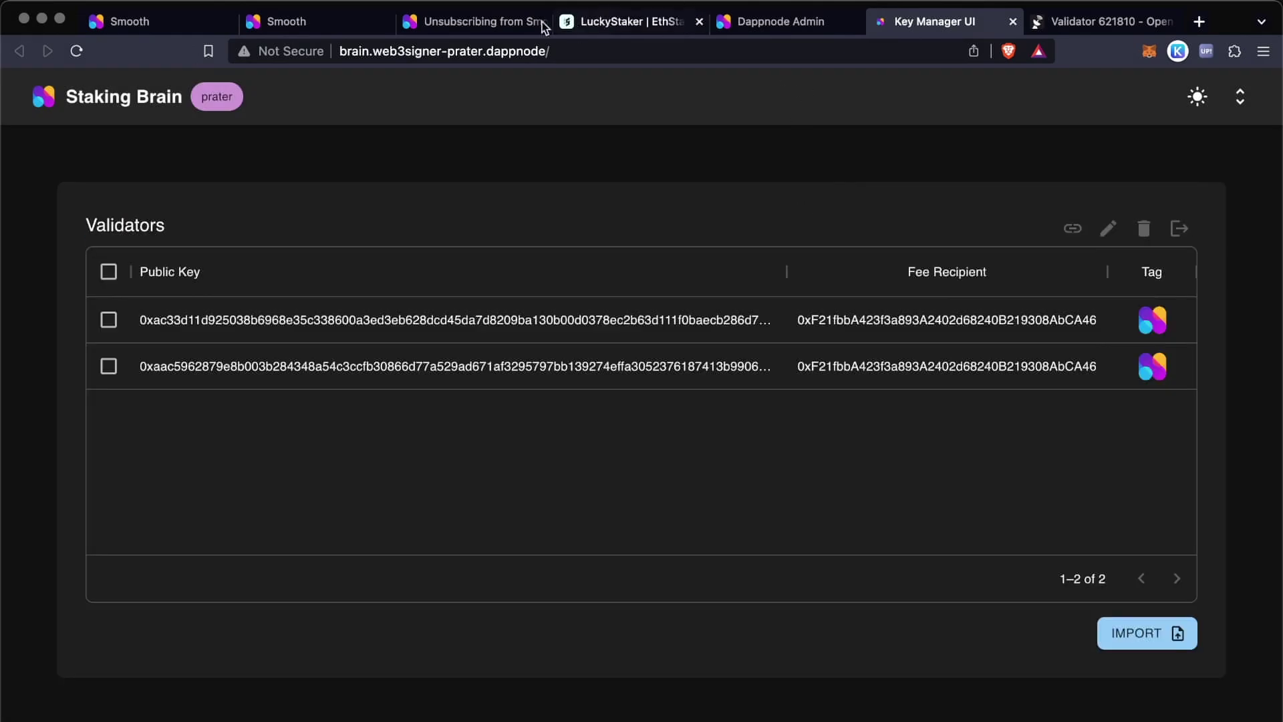
# Close the Smooth unsubscribe progress dialog with Escape and switch back to the Discord stage
pyautogui.click(333, 21)
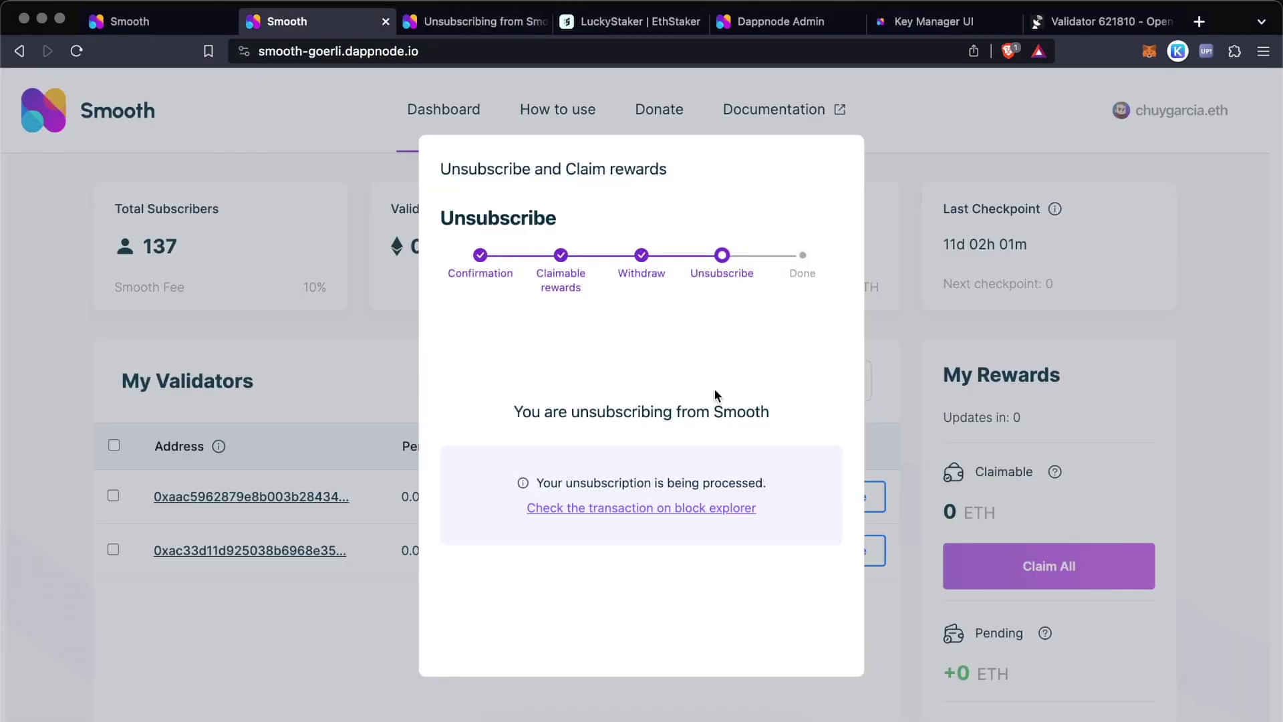
pyautogui.press('Escape')
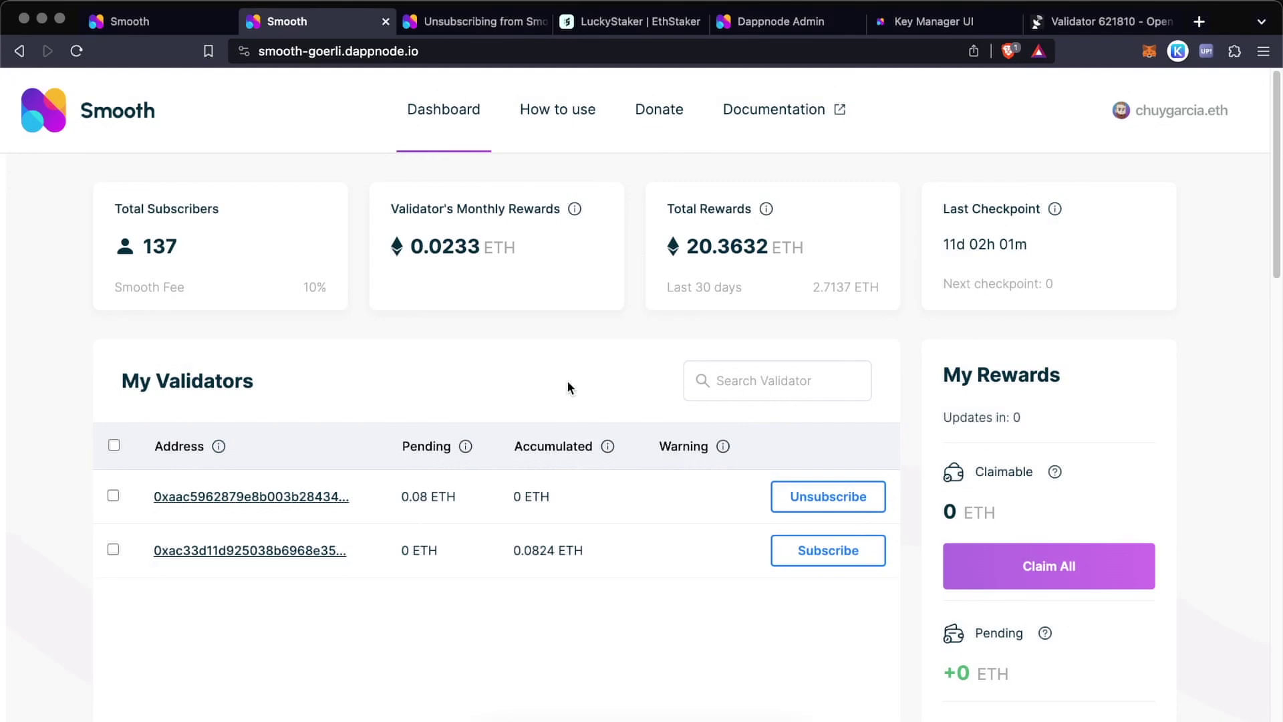
pyautogui.click(681, 709)
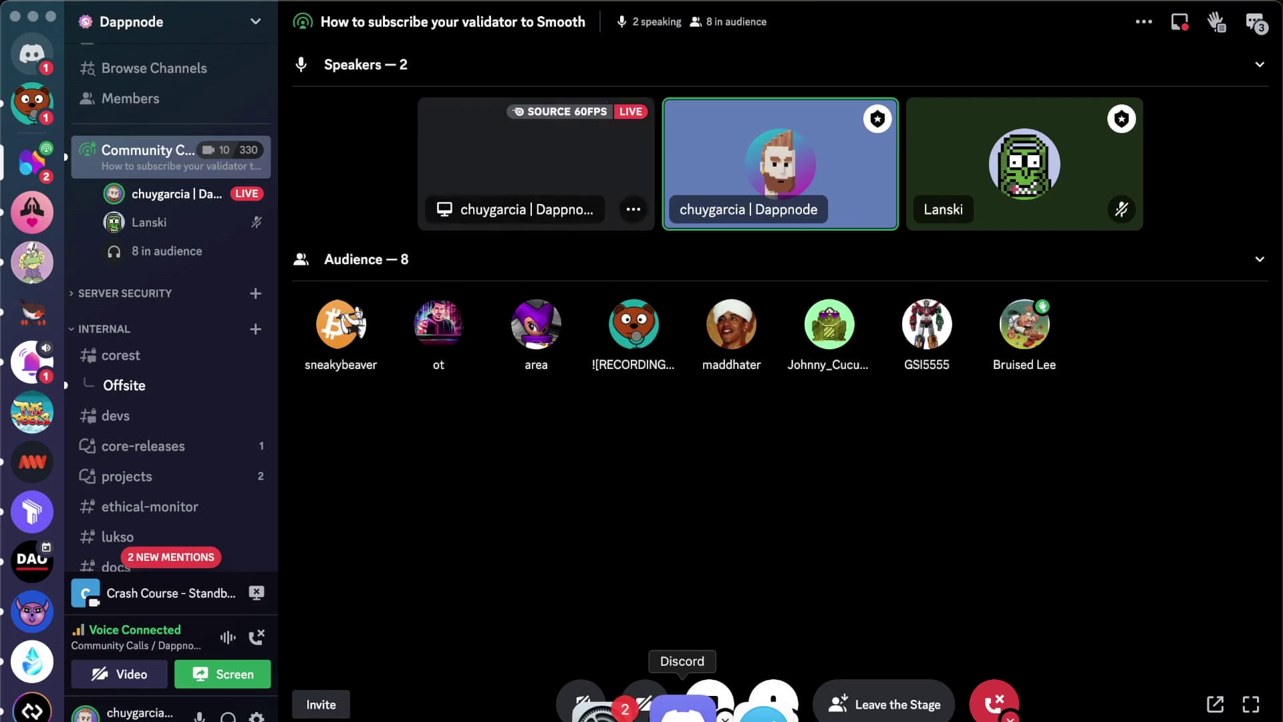
# Show the stage chat, mute the microphone and react with mind-blown to the donation message
pyautogui.click(1255, 25)
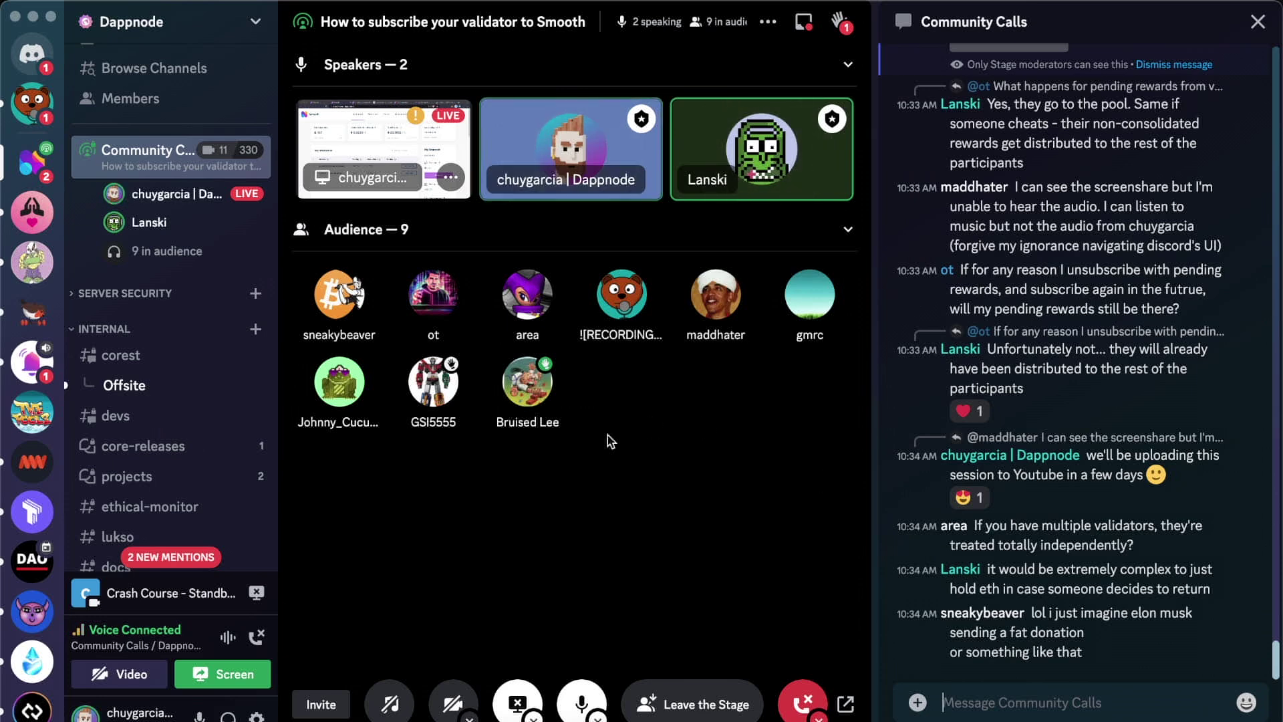
pyautogui.click(581, 704)
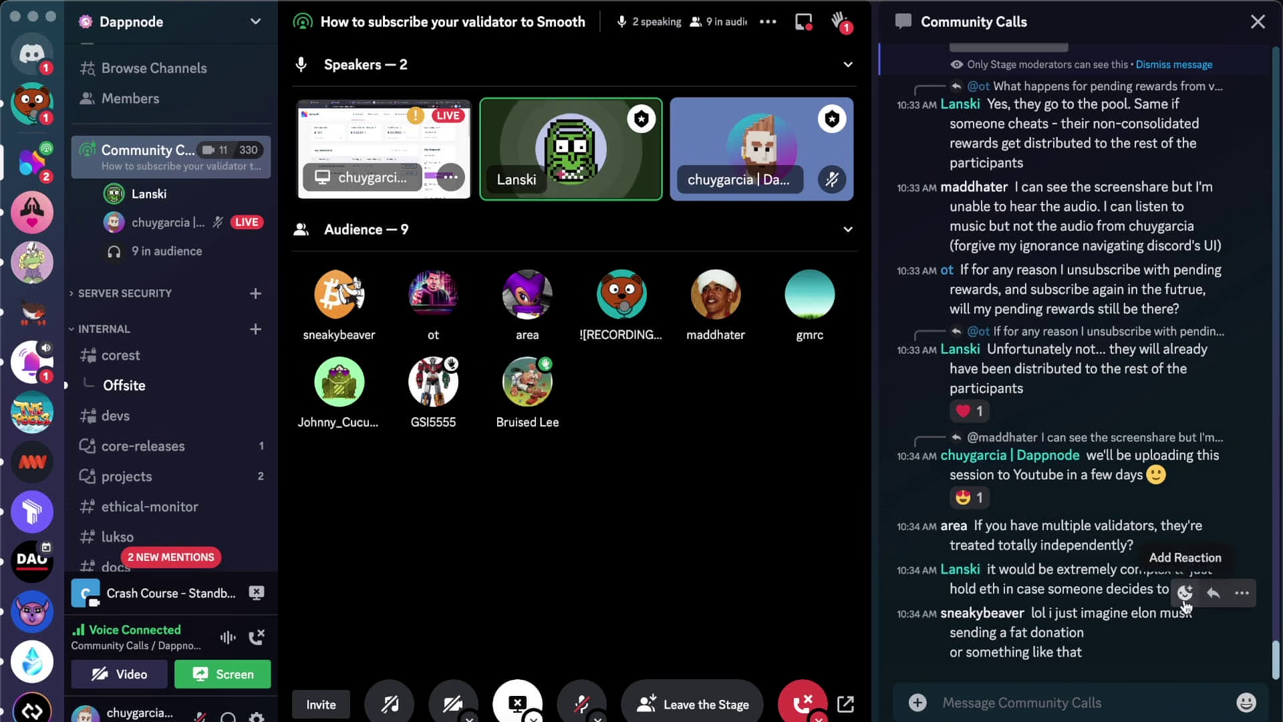
pyautogui.click(1184, 594)
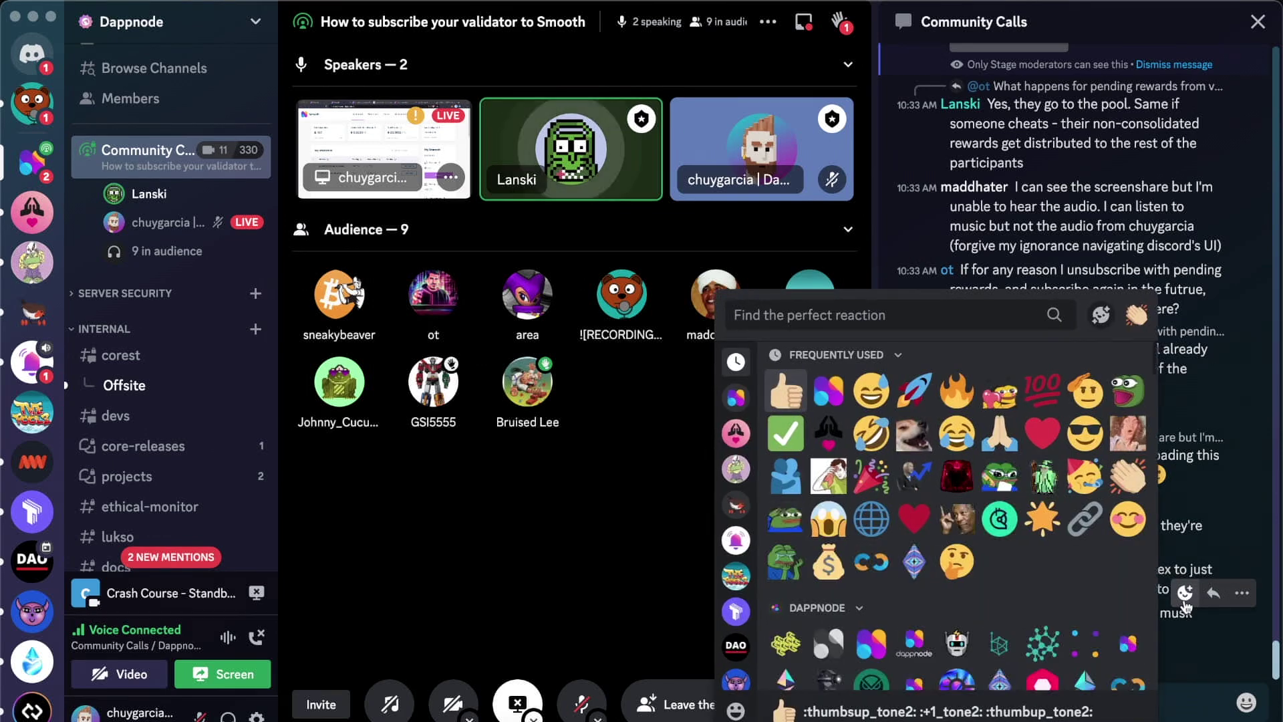
pyautogui.click(1122, 433)
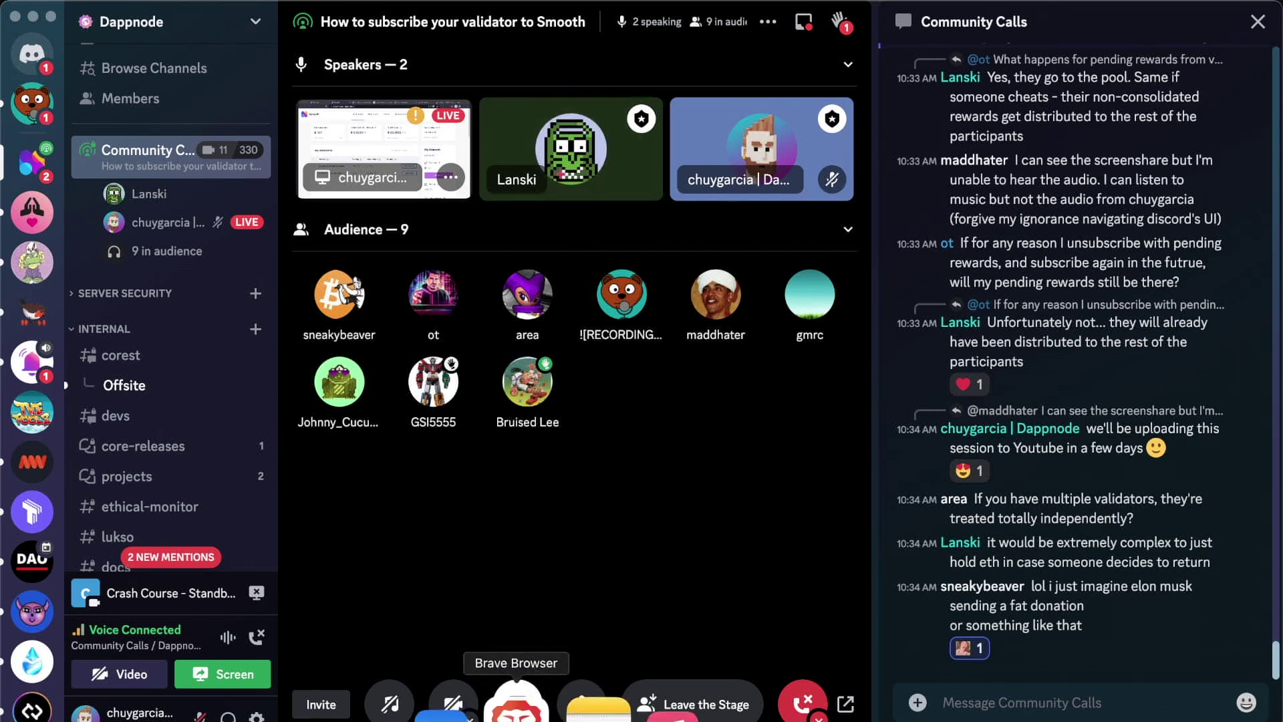
pyautogui.click(539, 710)
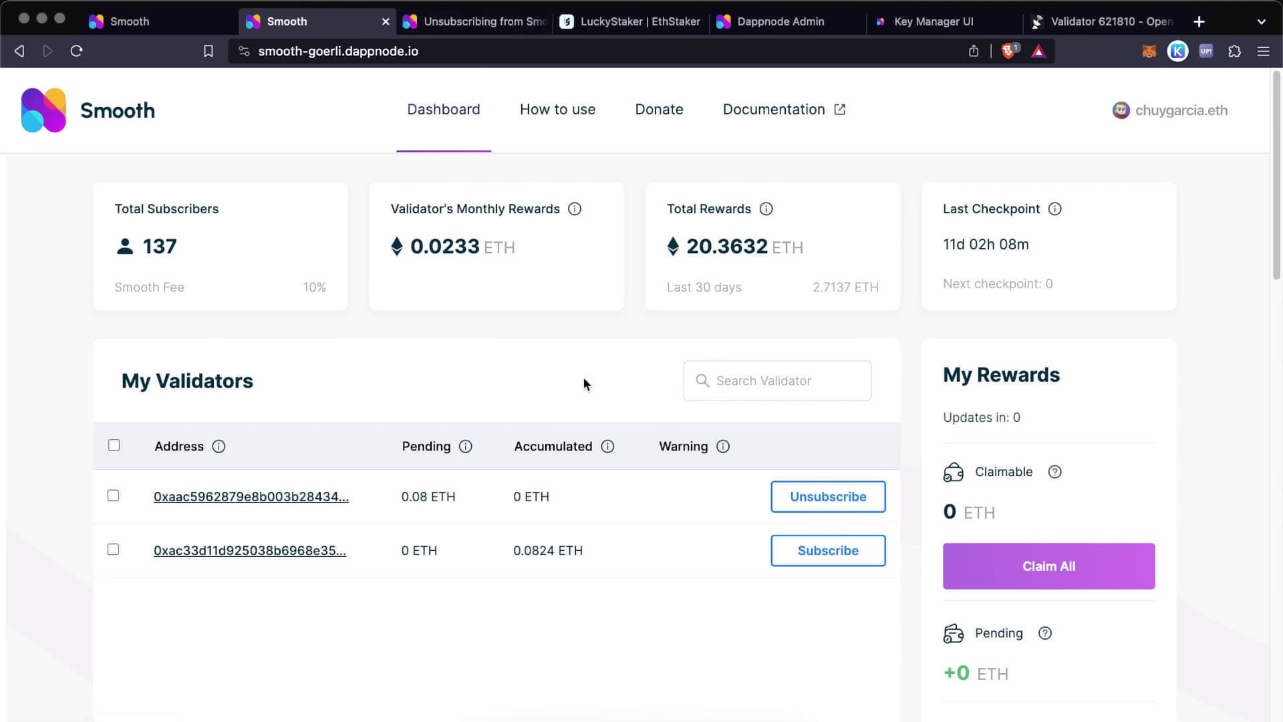
# Scroll the Smooth dashboard down to Latest Smooth Blocks and back up to the validators table
pyautogui.scroll(-1, 585, 384)
pyautogui.scroll(-6, 585, 384)
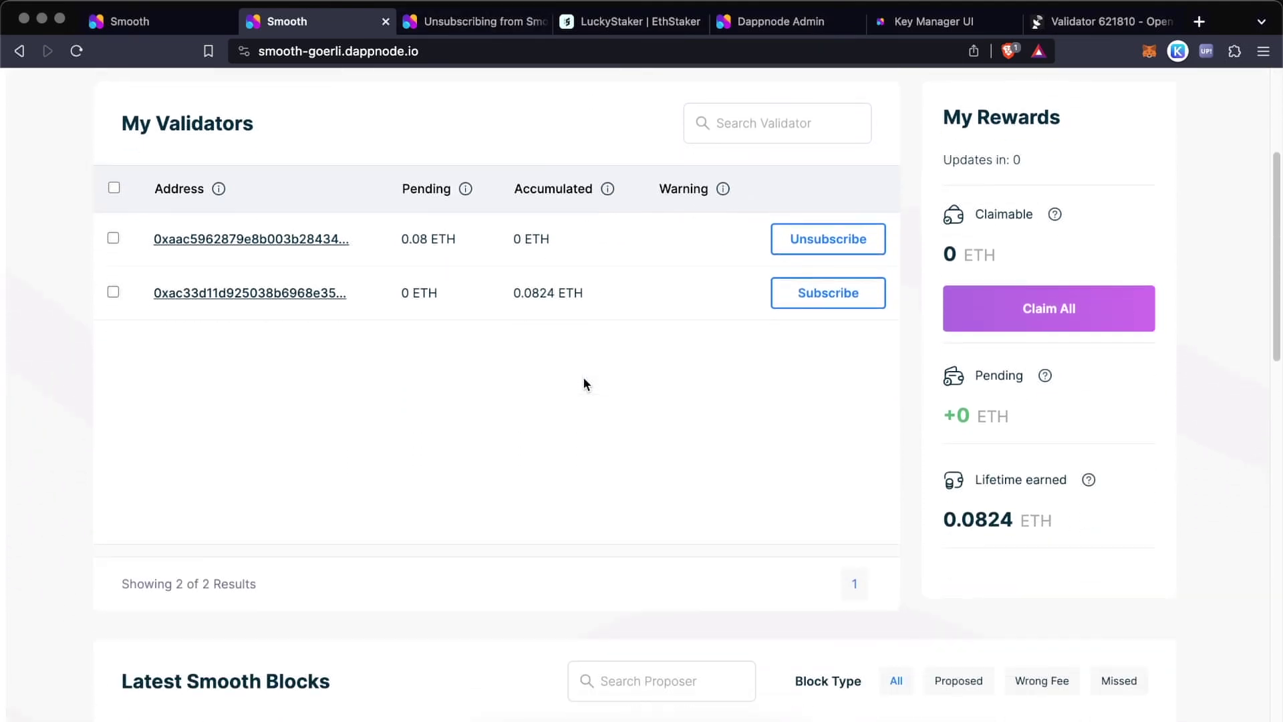
pyautogui.scroll(-2, 584, 378)
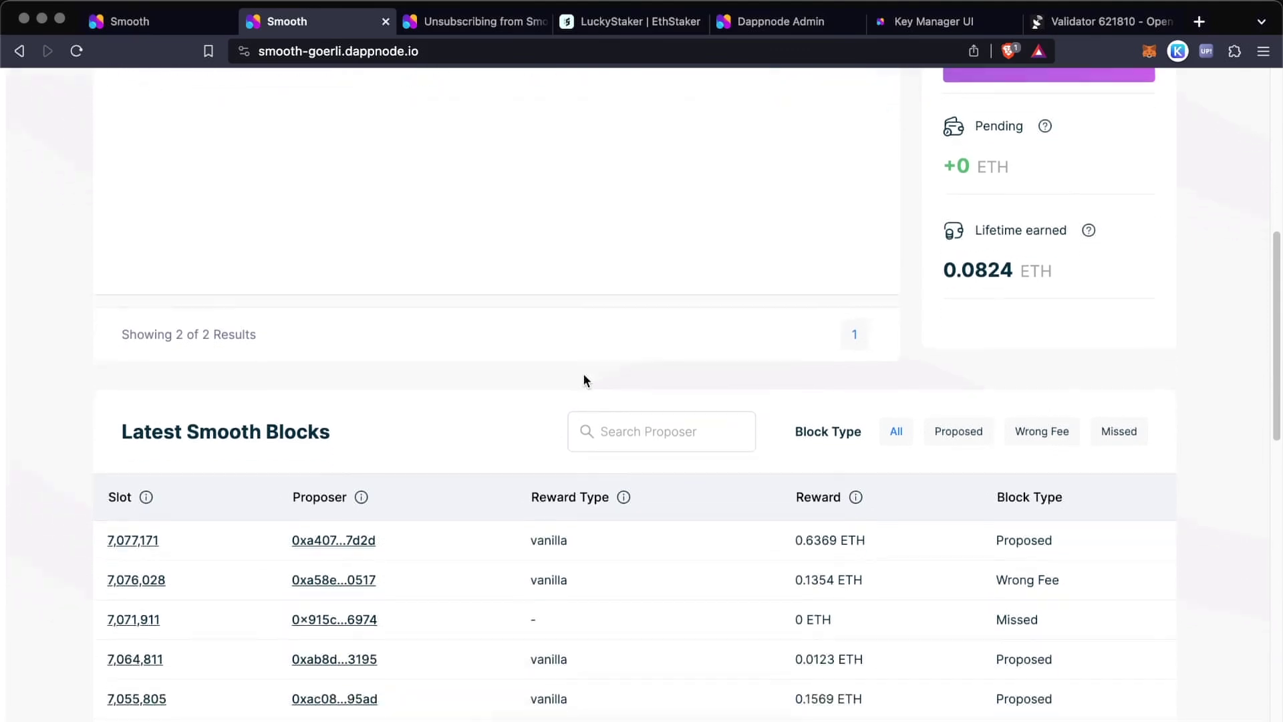
pyautogui.scroll(9, 583, 374)
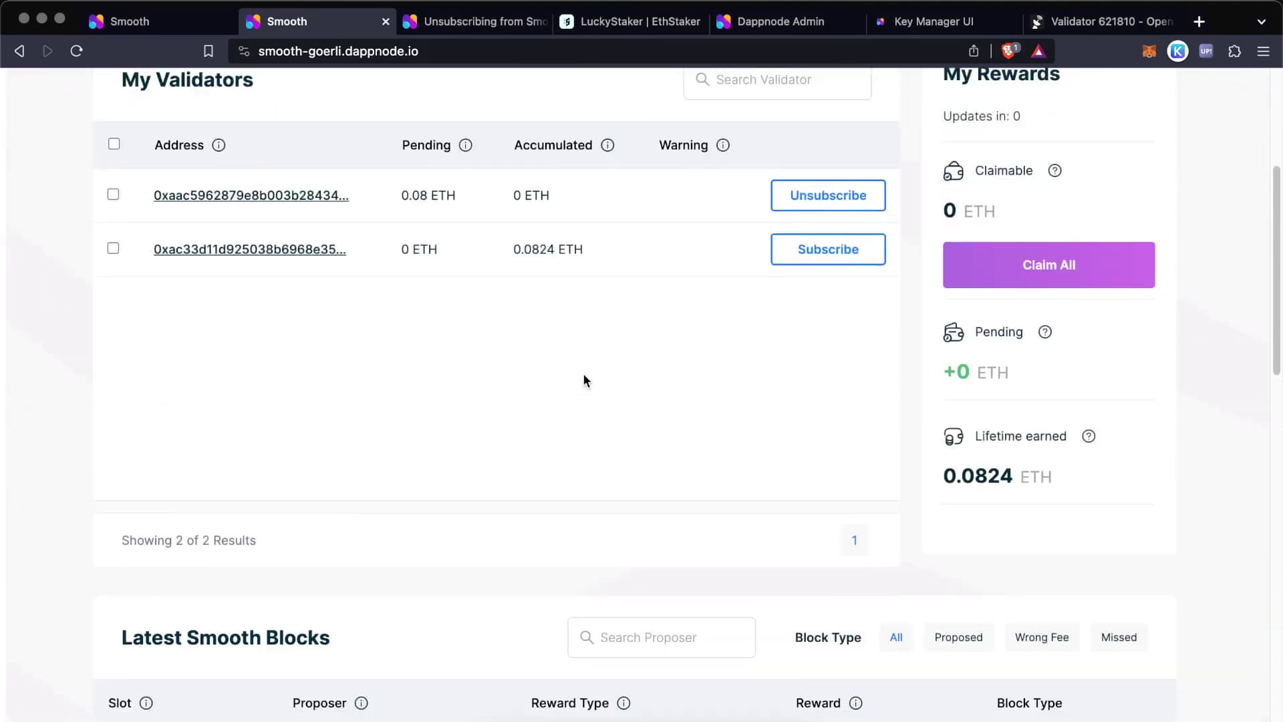
pyautogui.scroll(-5, 584, 380)
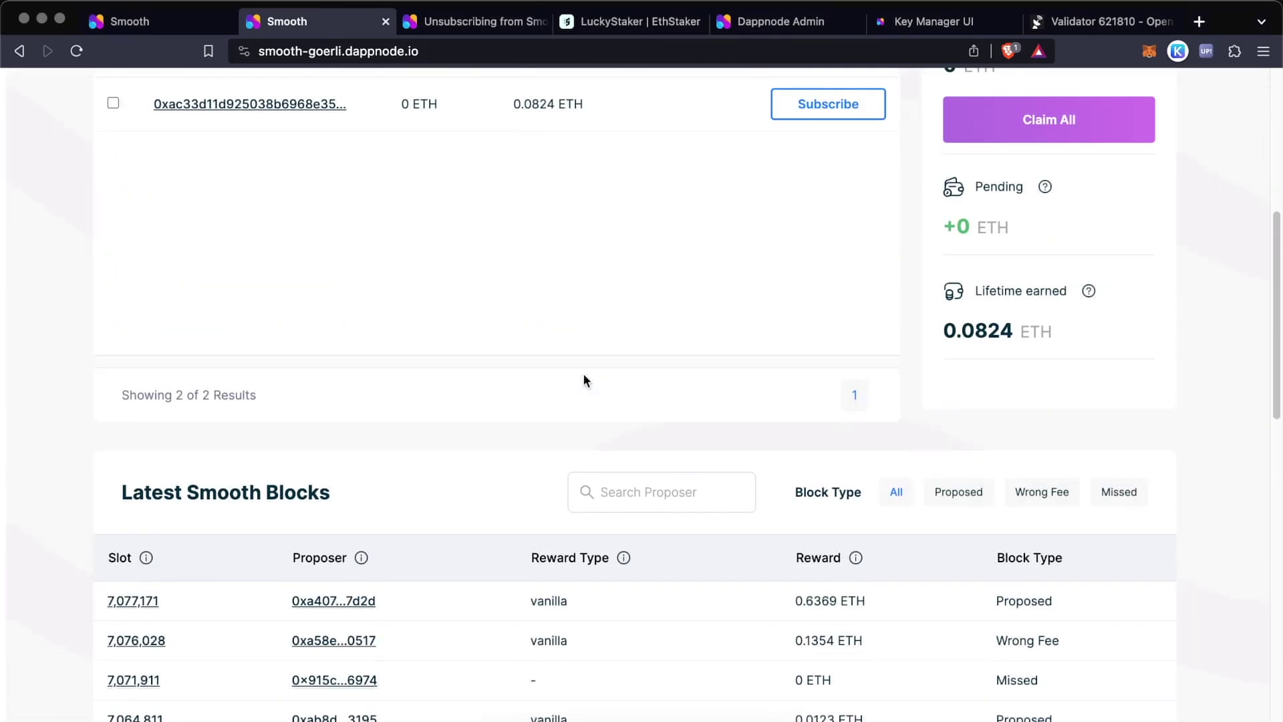
pyautogui.scroll(7, 583, 379)
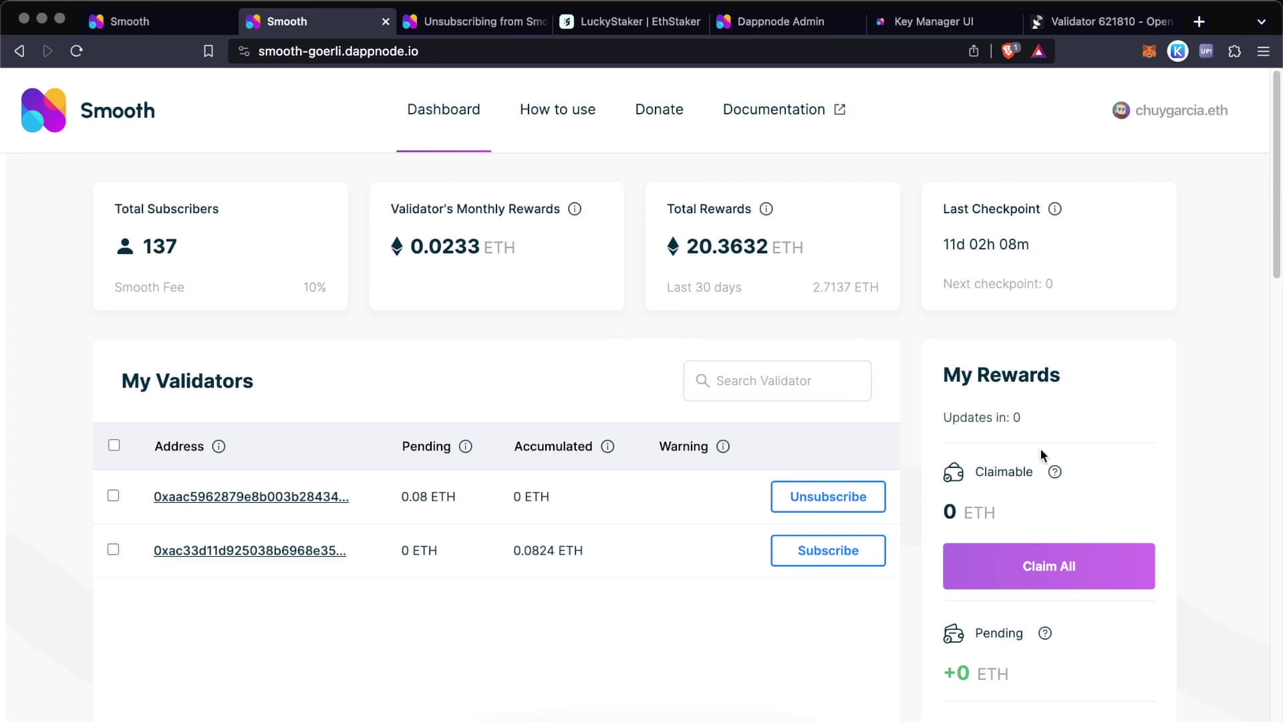
pyautogui.scroll(-3, 1143, 520)
pyautogui.scroll(-2, 1141, 521)
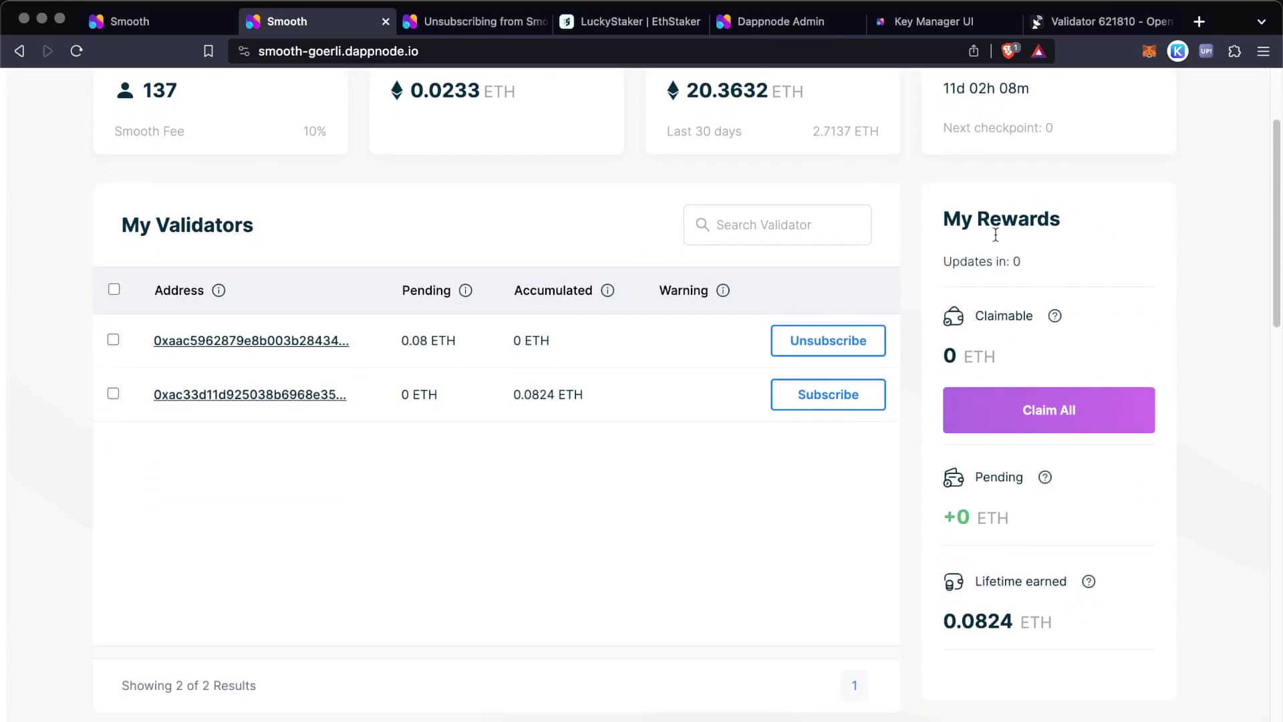
pyautogui.scroll(5, 674, 476)
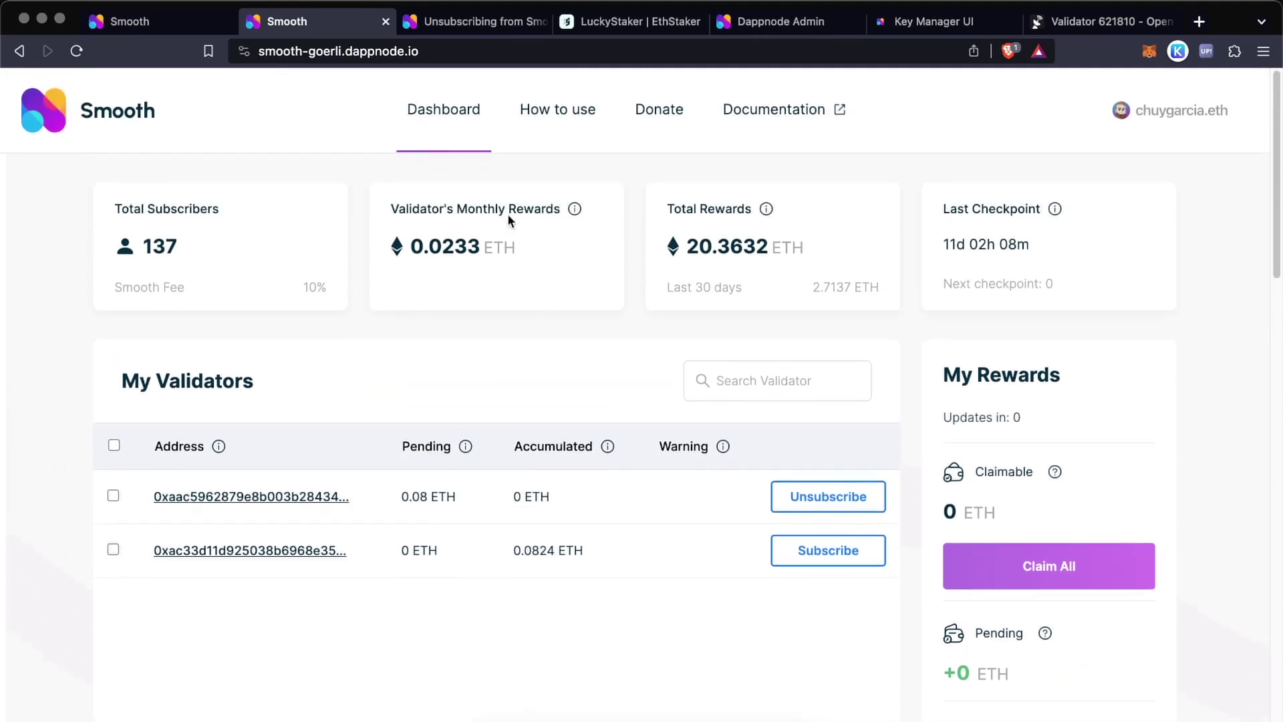
# Read the Unsubscribing from Smooth guide down to Step 3's success screenshot, then return to Smooth
pyautogui.click(481, 21)
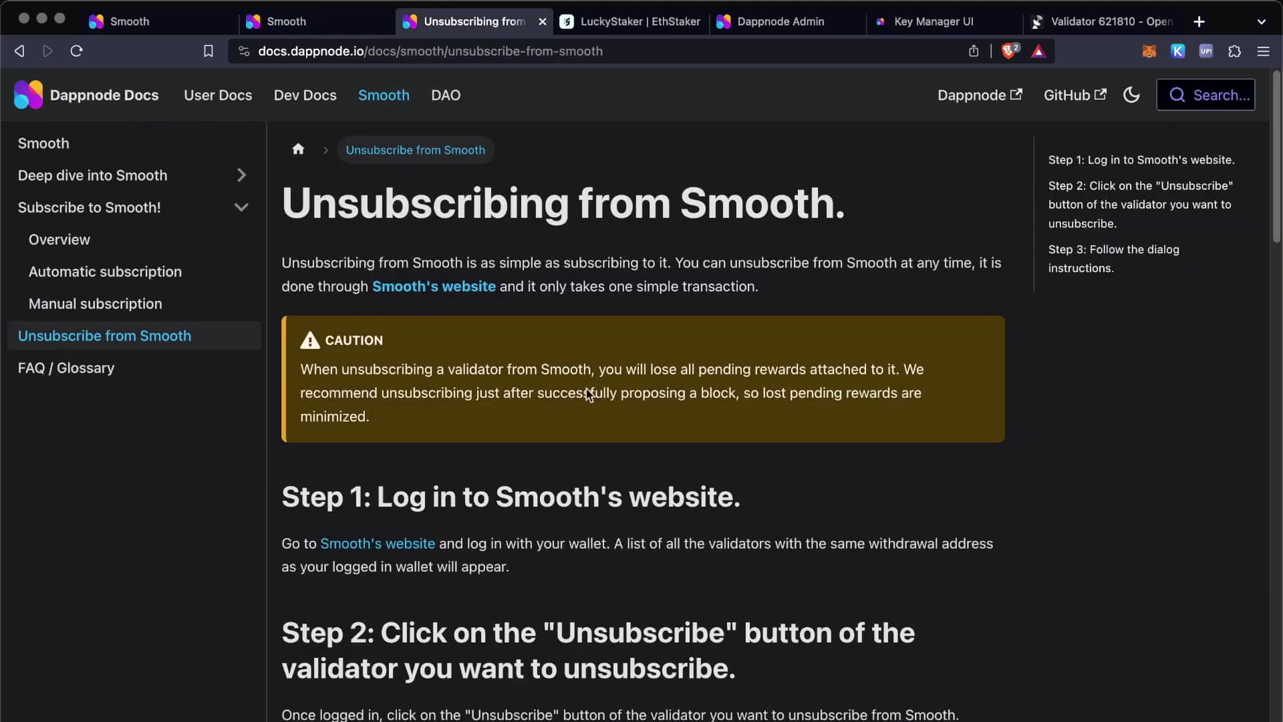
pyautogui.scroll(-3, 888, 538)
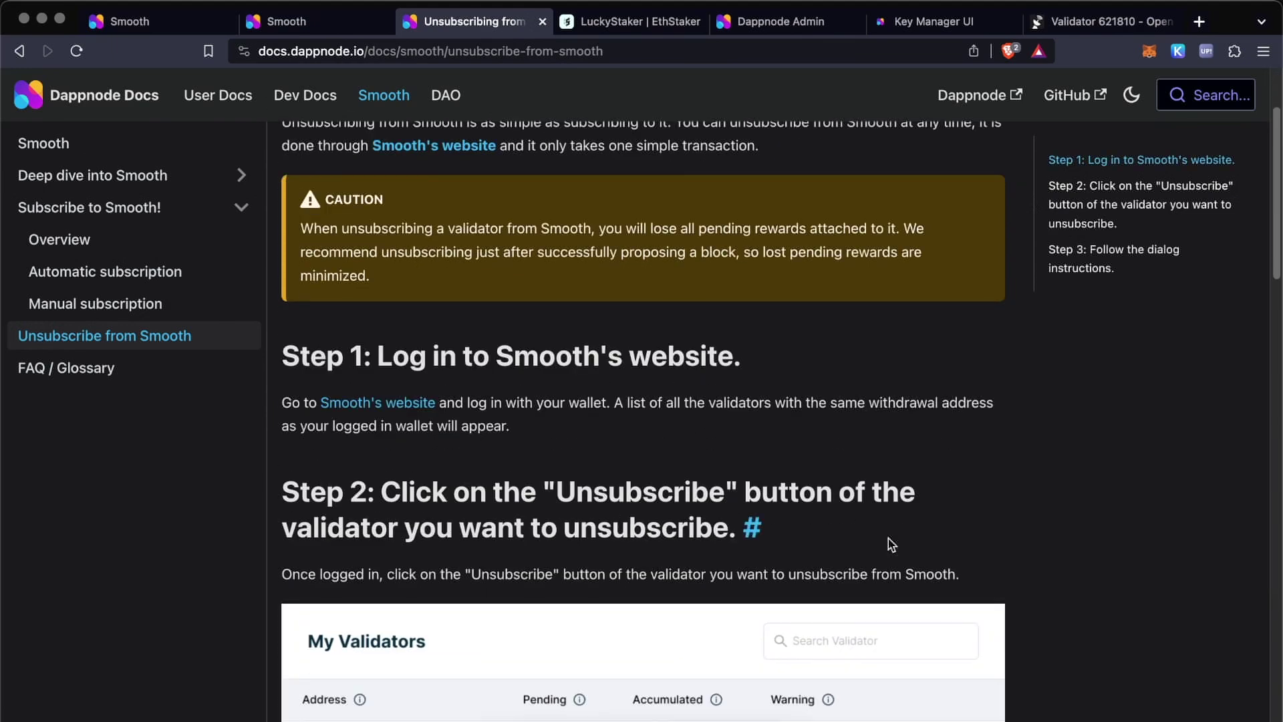
pyautogui.scroll(-15, 888, 539)
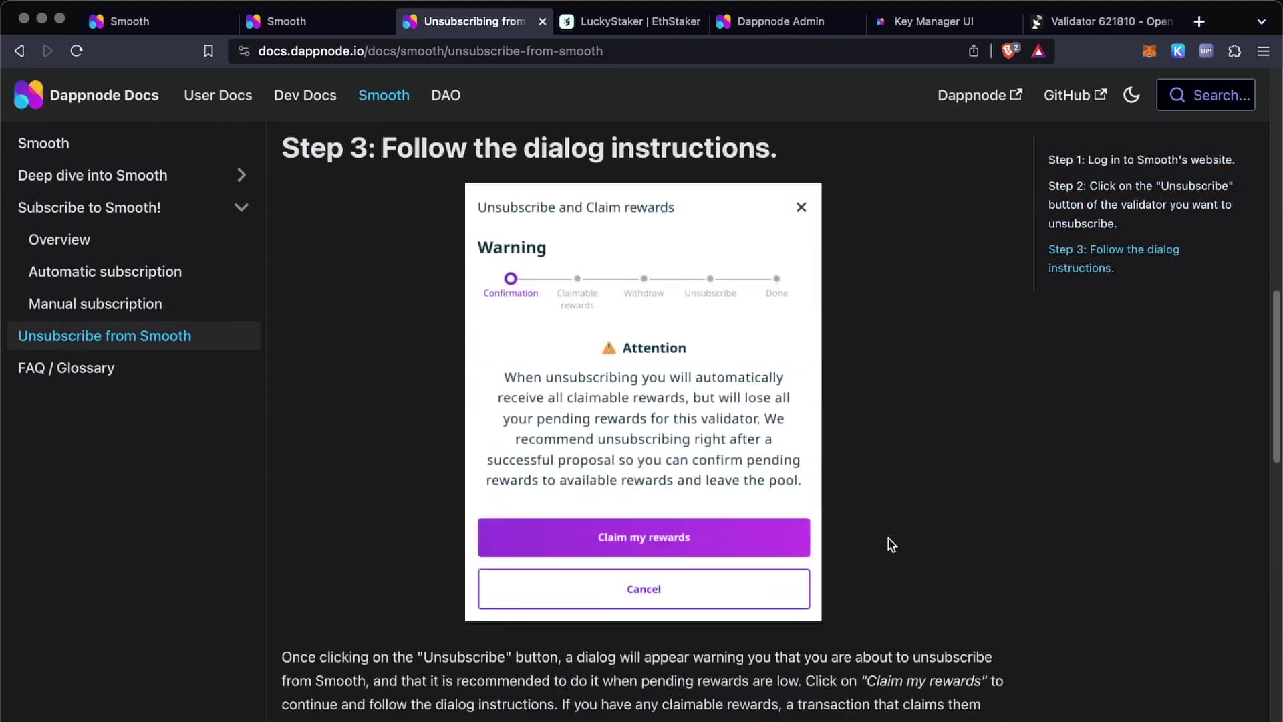
pyautogui.scroll(-16, 888, 538)
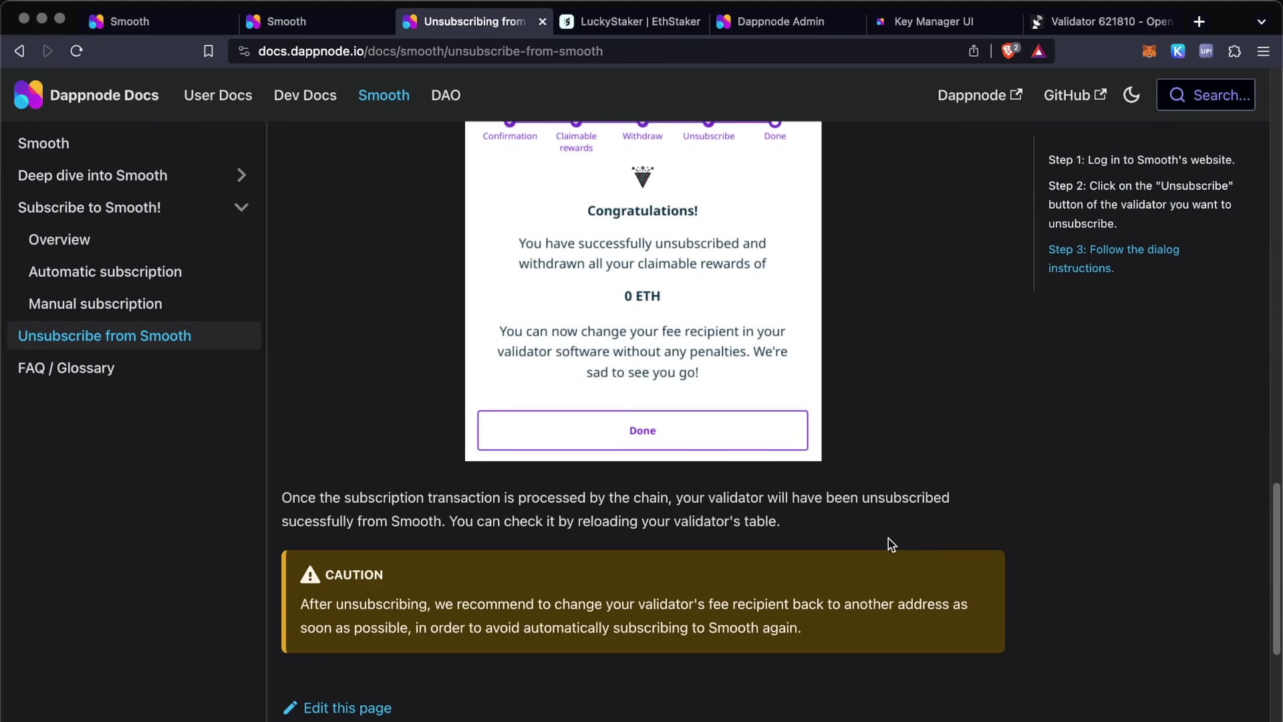
pyautogui.scroll(-3, 888, 538)
pyautogui.scroll(5, 888, 539)
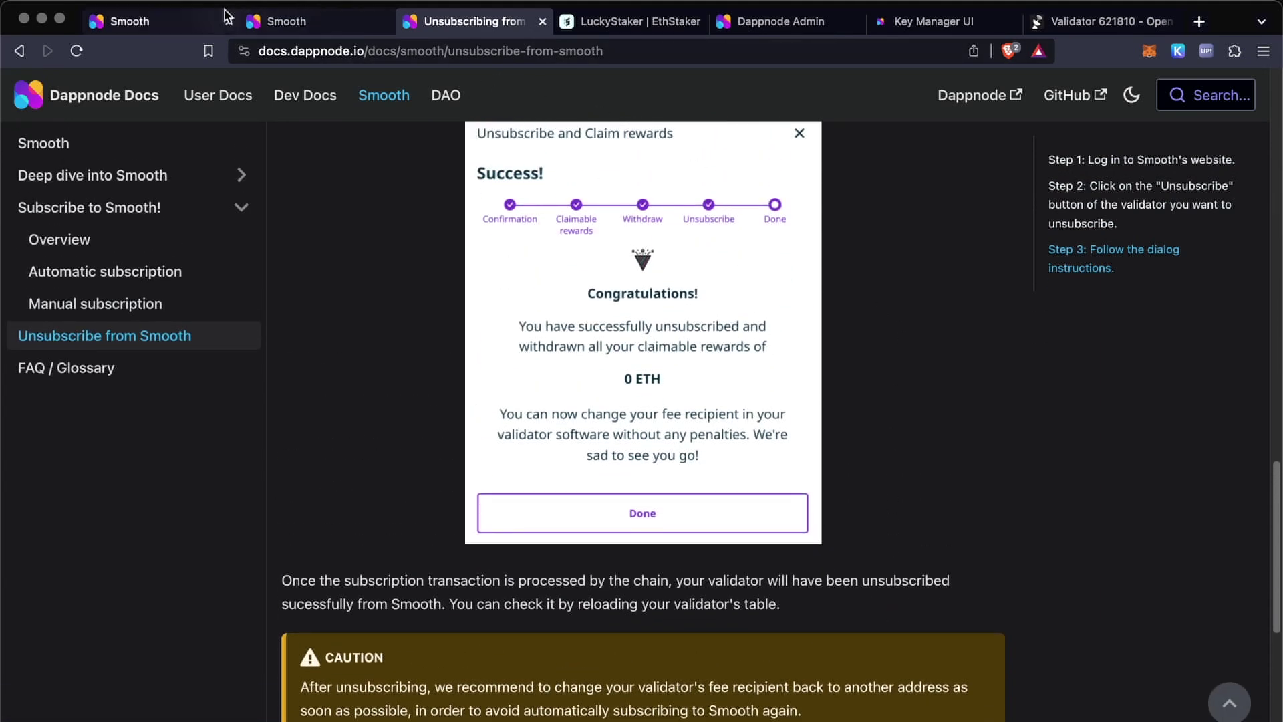
pyautogui.click(307, 16)
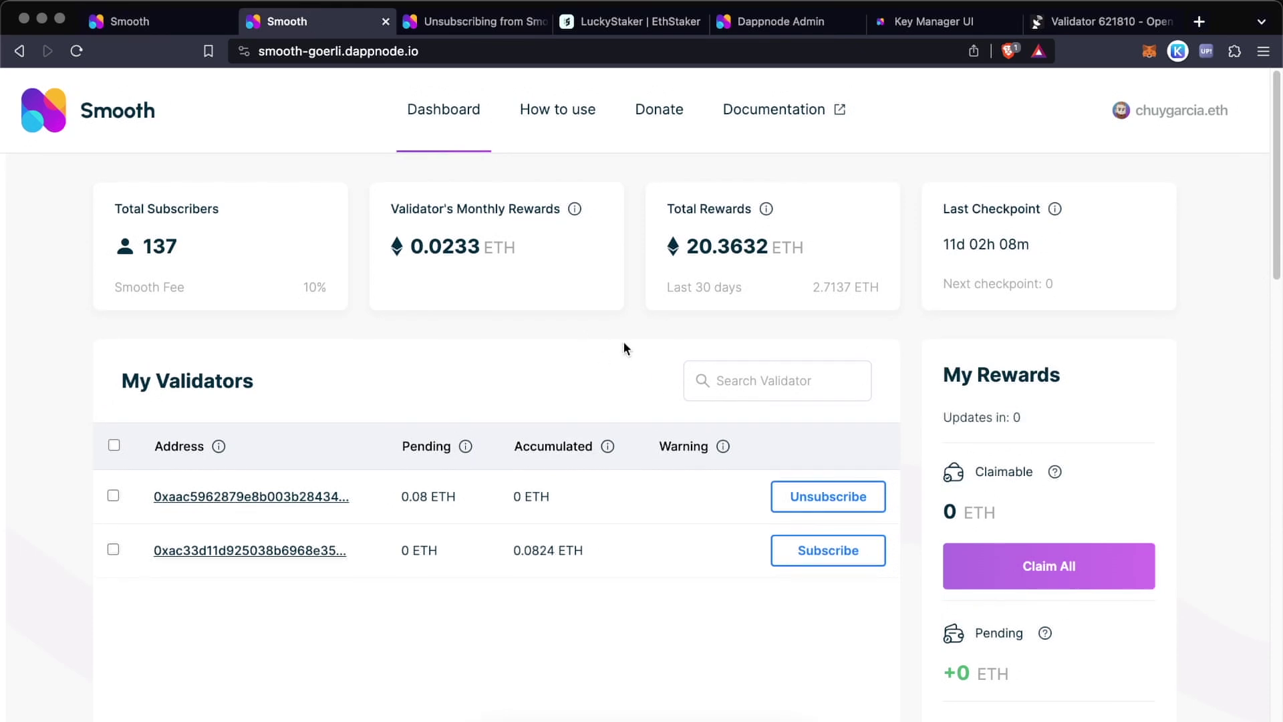
# Switch from the browser back to the Discord stage window and its chat
pyautogui.press('super+Tab')
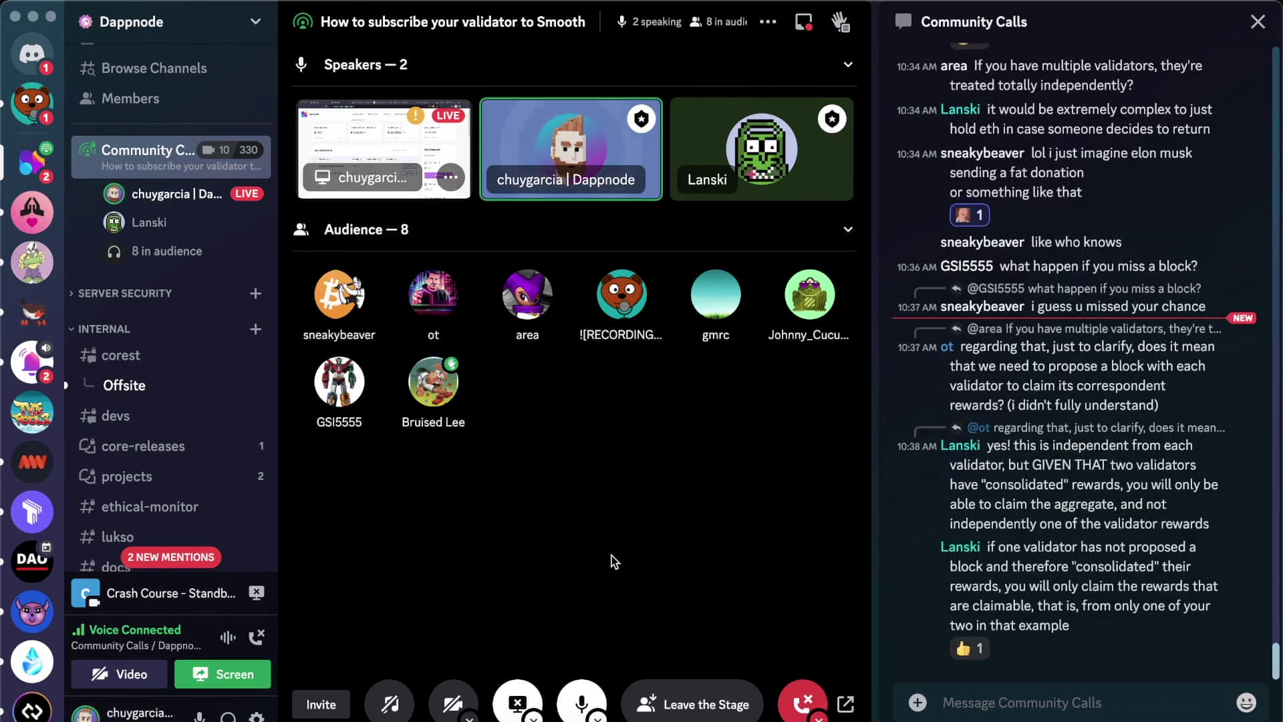
# Mute your microphone in the Discord stage while the co-host answers rewards questions
pyautogui.click(581, 706)
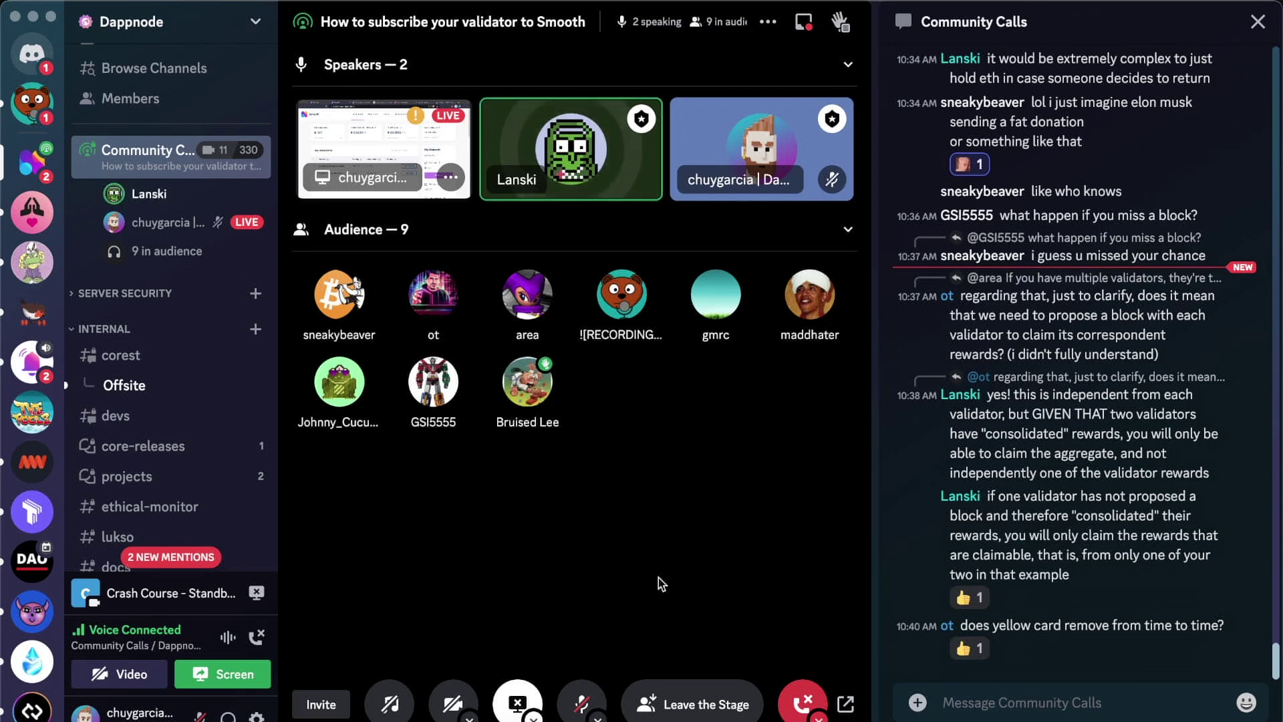
# Open the 'Deep Dive into Smooth!' overview page via the Automatic Subscription docs sidebar
pyautogui.press('super+Tab')
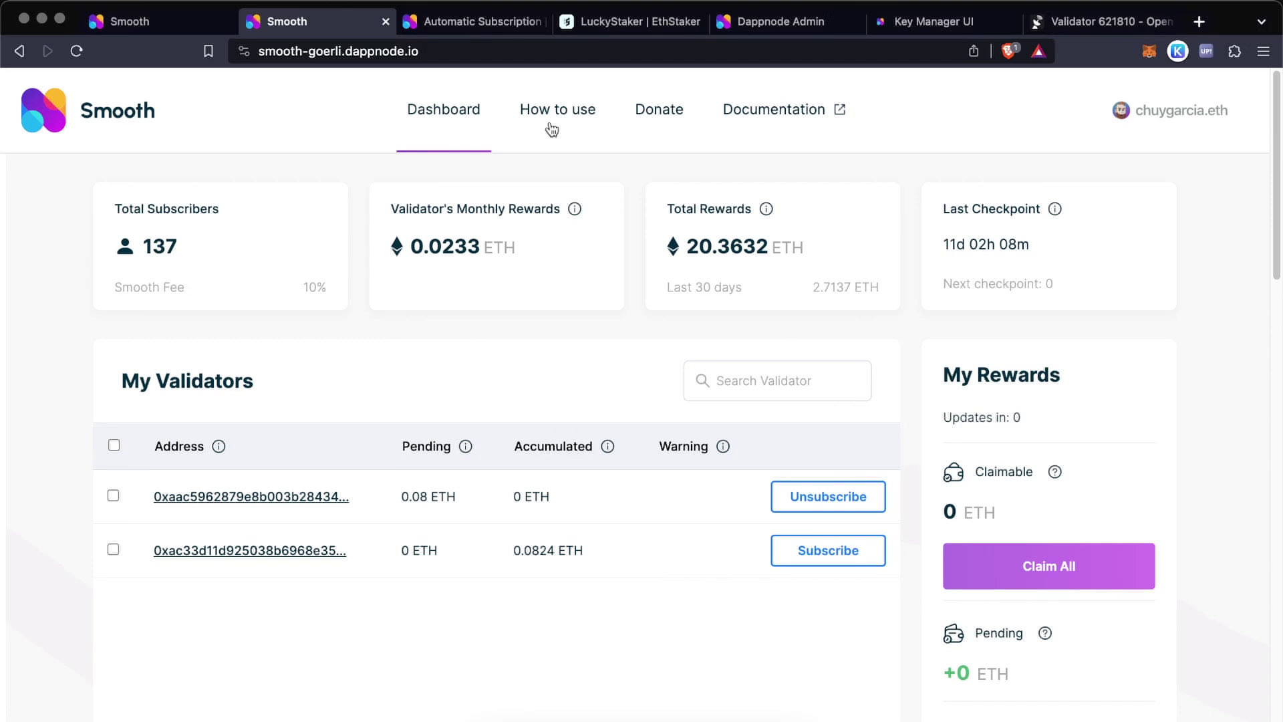
pyautogui.click(465, 23)
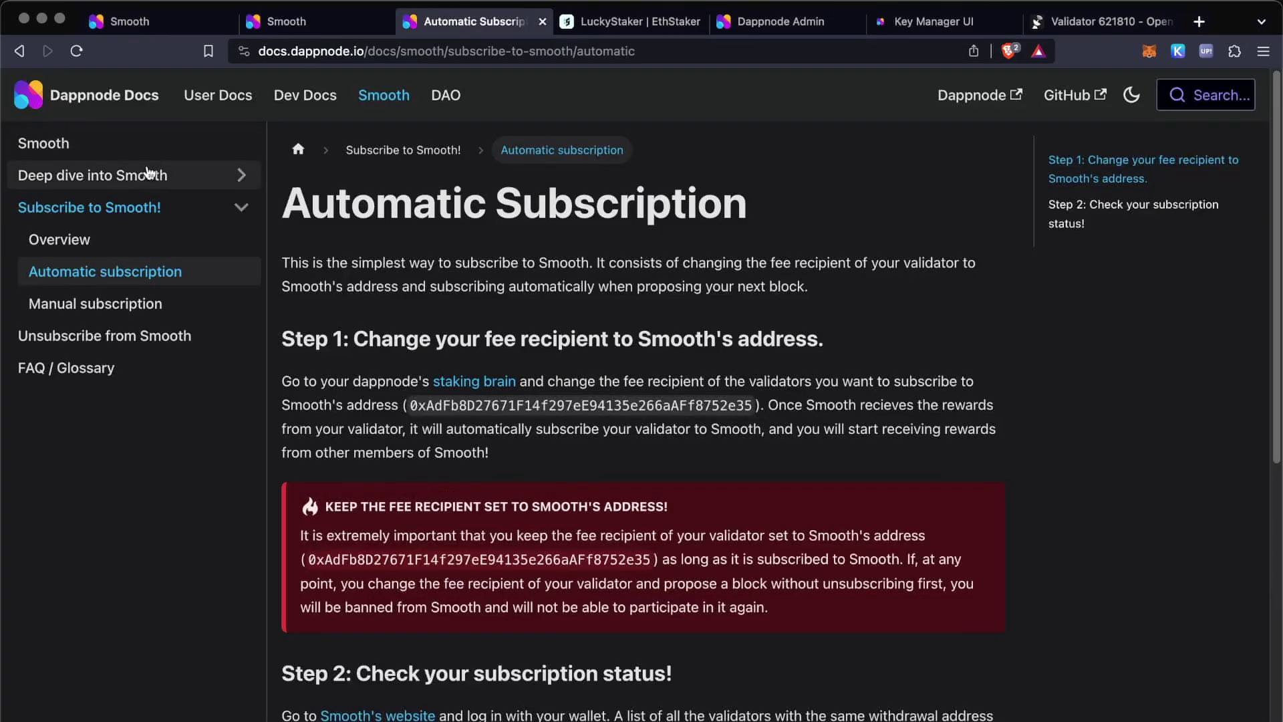
pyautogui.click(146, 174)
pyautogui.click(87, 303)
pyautogui.scroll(-10, 883, 351)
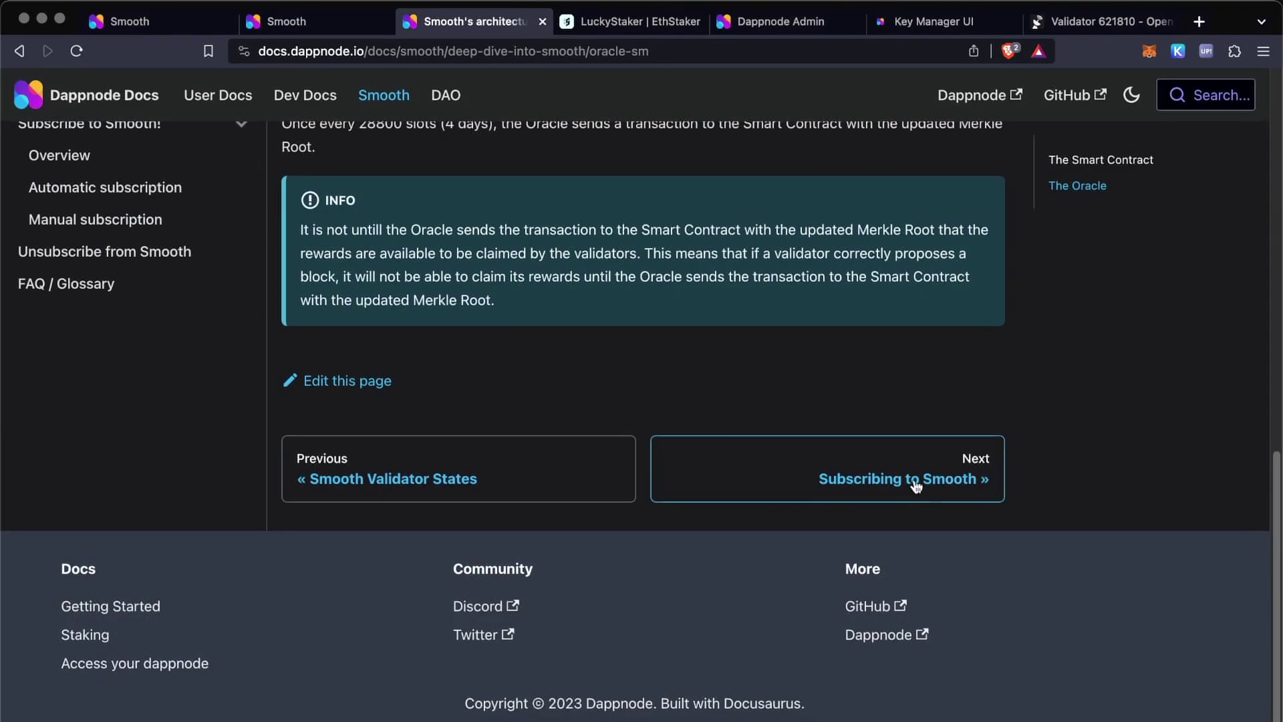
pyautogui.scroll(10, 855, 348)
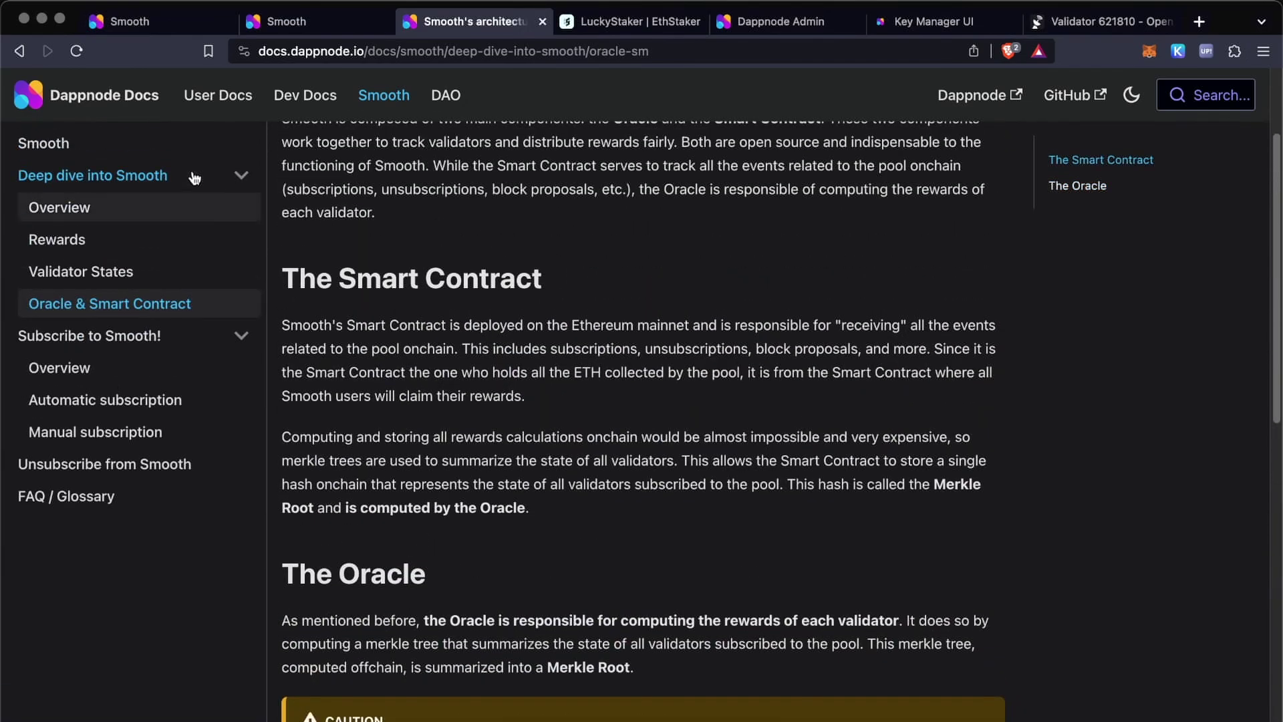
pyautogui.click(136, 209)
pyautogui.press('super+Tab')
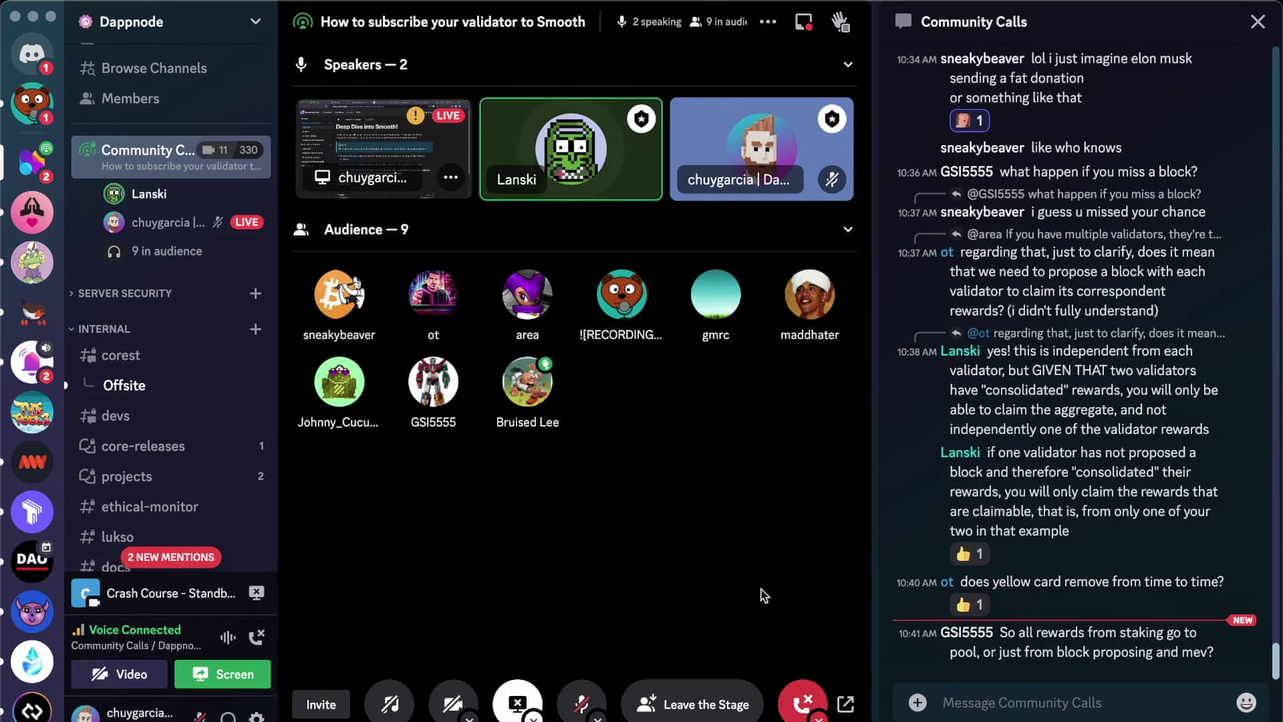
pyautogui.press('super+Tab')
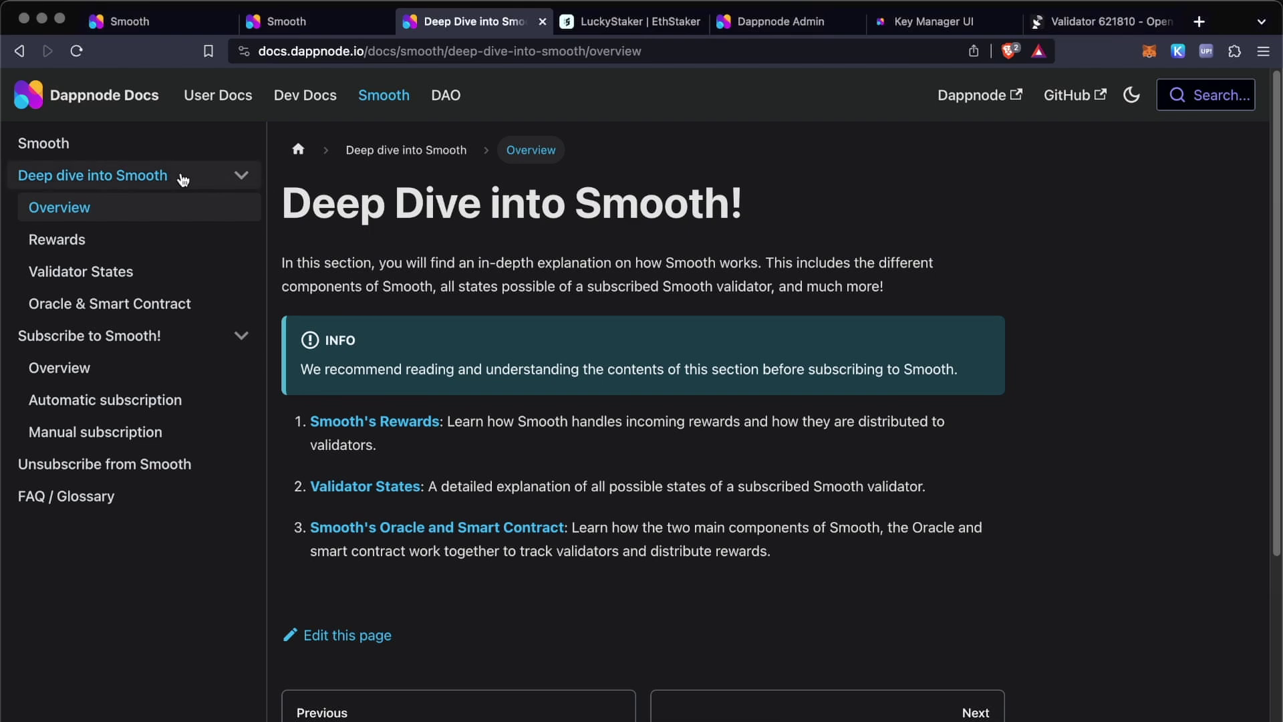
# Skim the Smooth docs welcome page and the FAQ & Glossary page
pyautogui.click(75, 143)
pyautogui.scroll(-13, 809, 483)
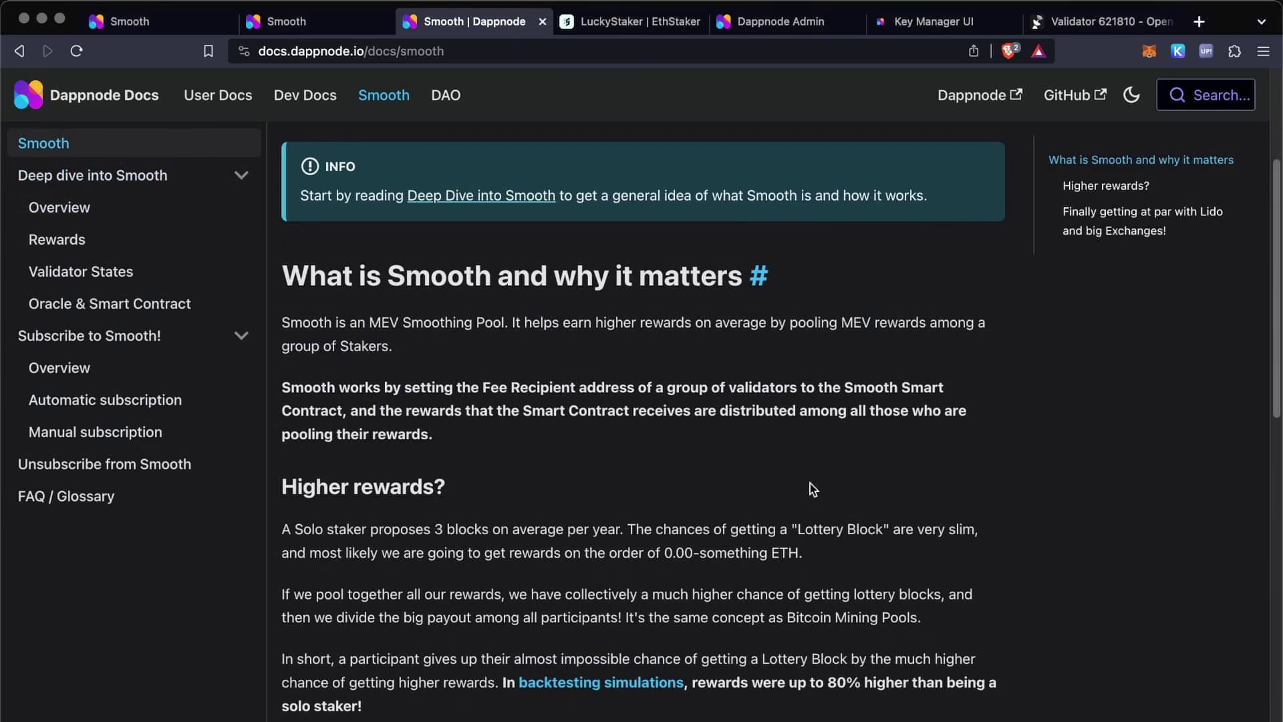
pyautogui.scroll(14, 810, 483)
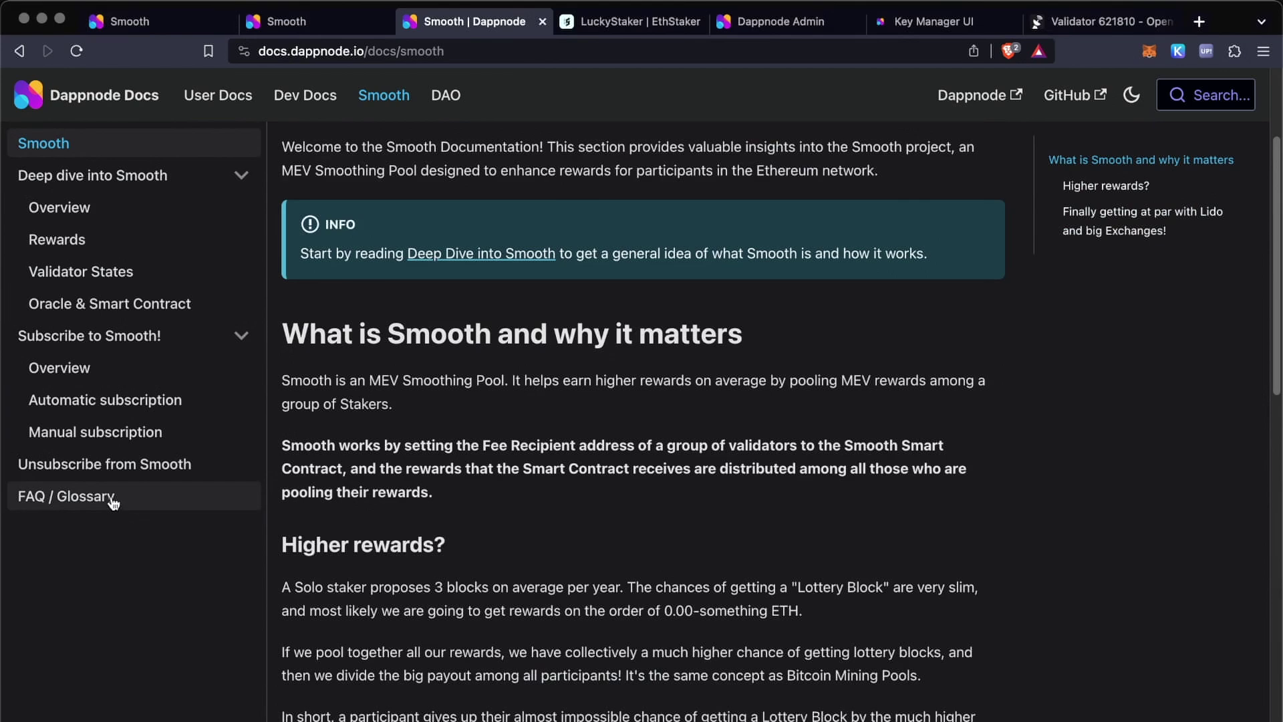
pyautogui.click(112, 497)
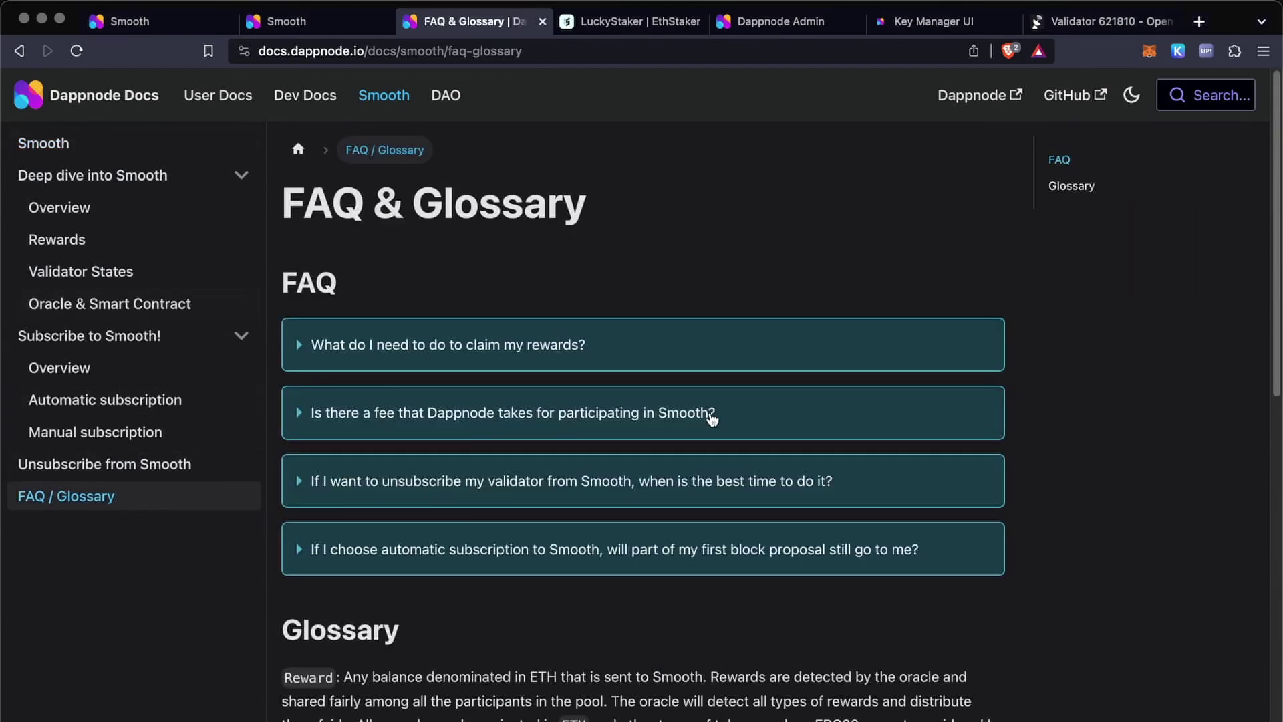
pyautogui.scroll(-10, 714, 421)
pyautogui.scroll(10, 713, 421)
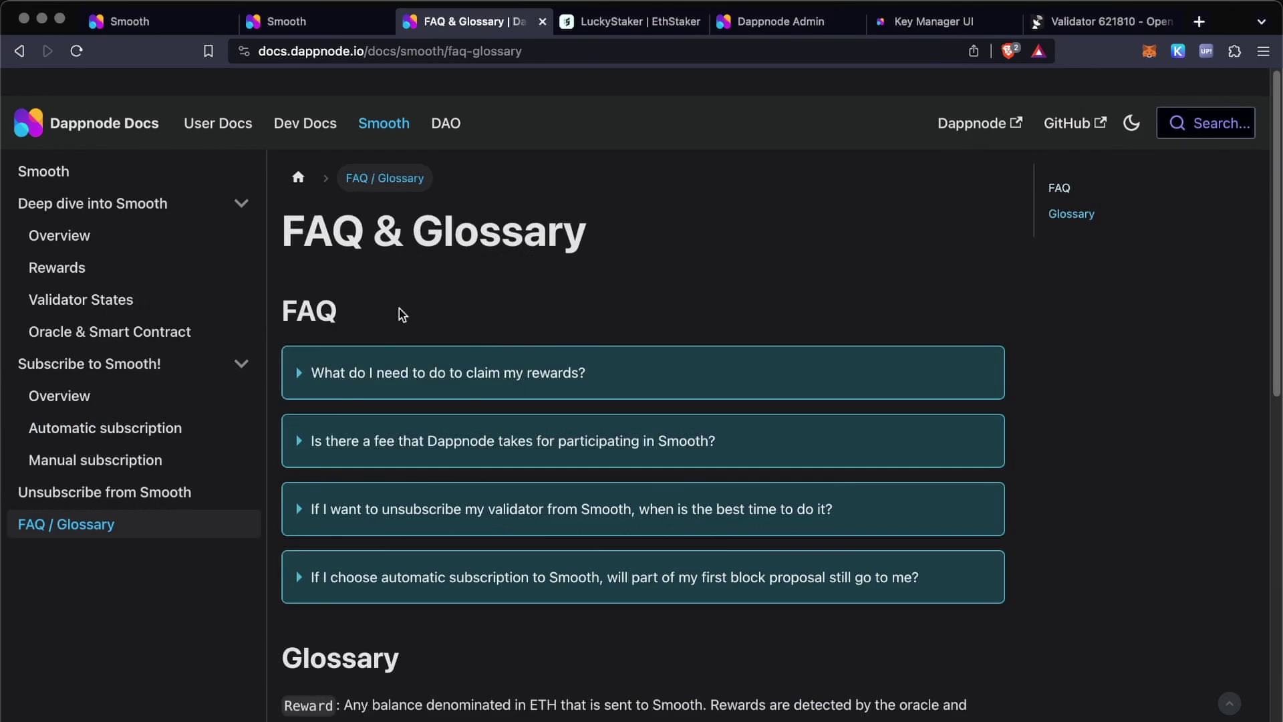
# Review the Oracle & Smart Contract and Validator States pages, then return to the Discord stage
pyautogui.click(135, 301)
pyautogui.scroll(-8, 636, 456)
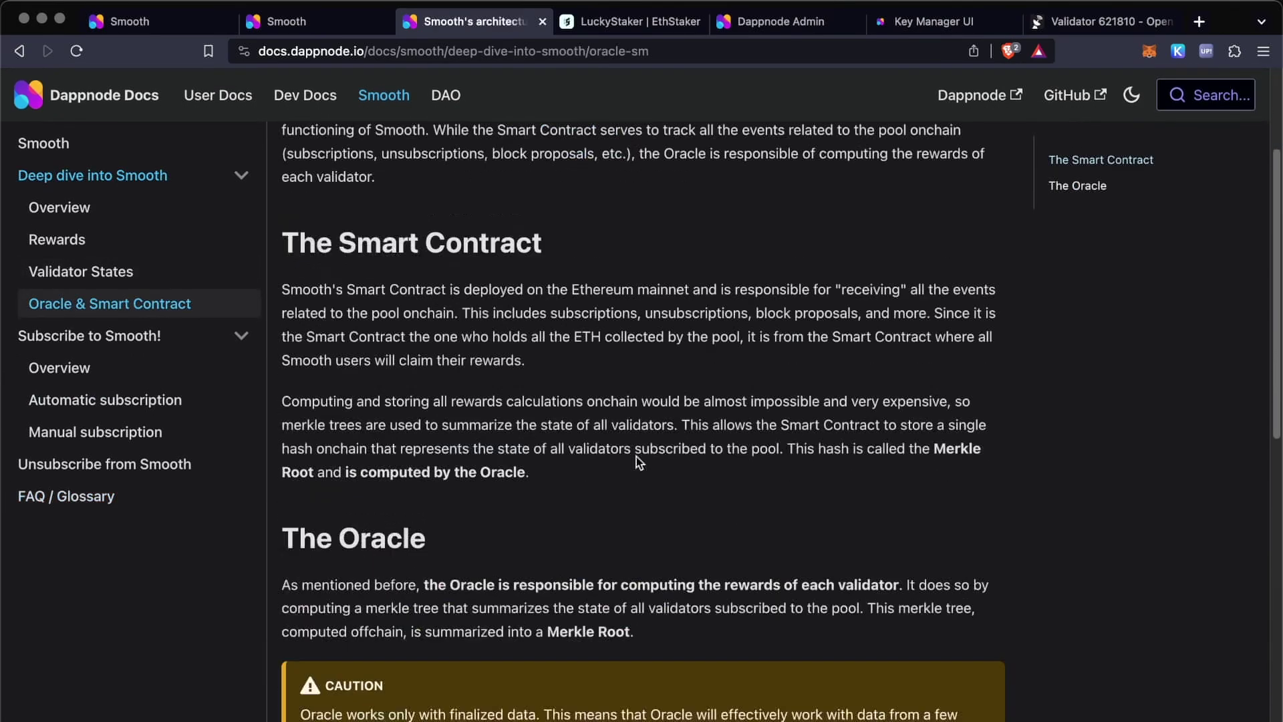
pyautogui.scroll(-3, 636, 458)
pyautogui.scroll(10, 636, 459)
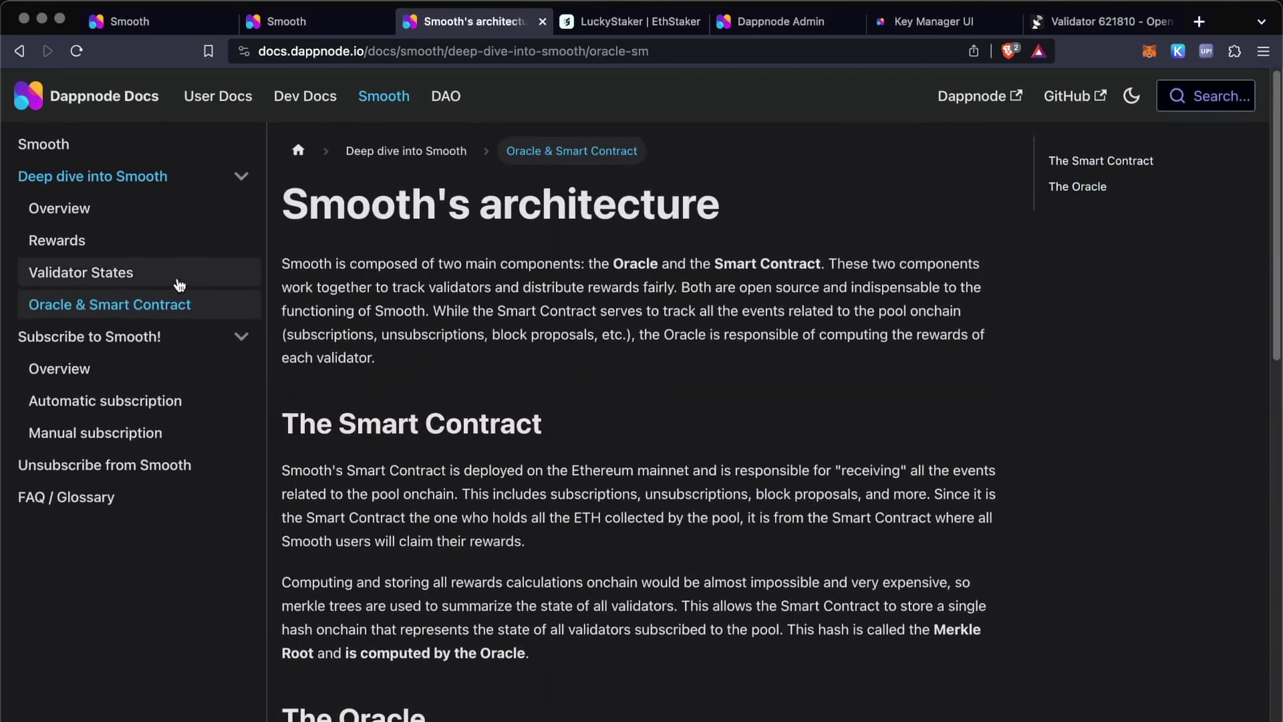
pyautogui.click(140, 283)
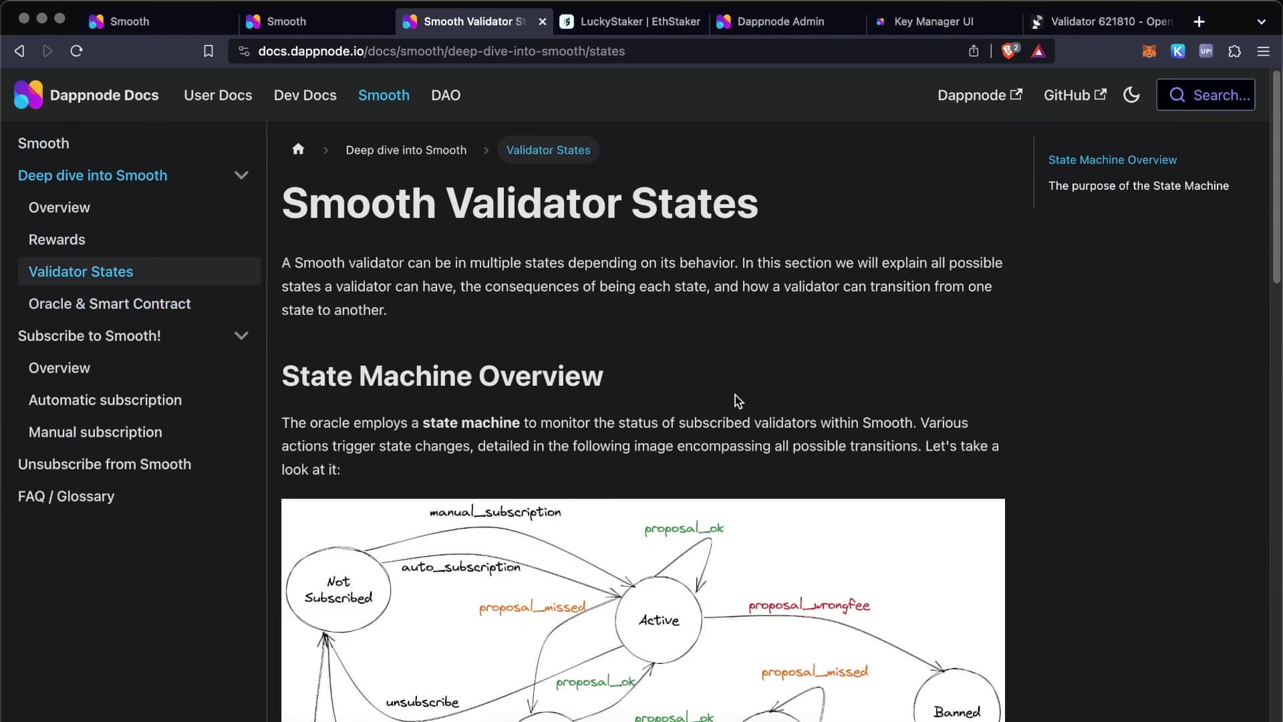
pyautogui.scroll(-3, 737, 401)
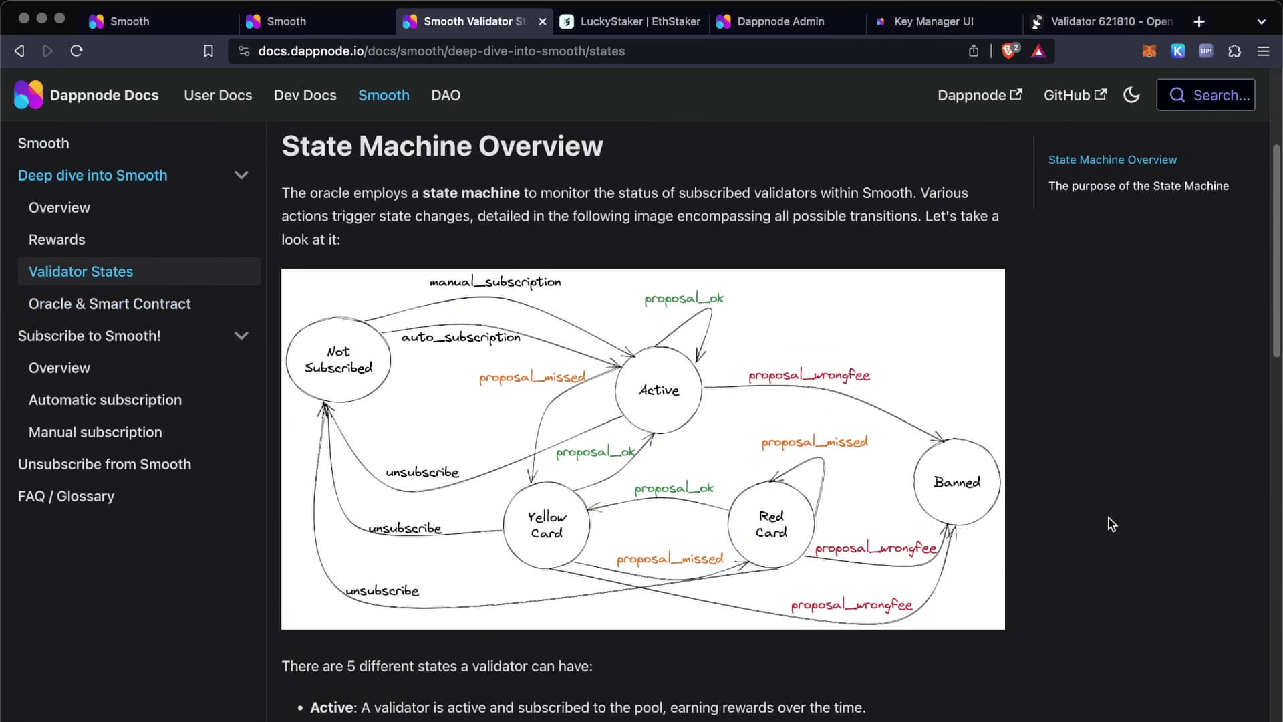
pyautogui.scroll(1, 1111, 524)
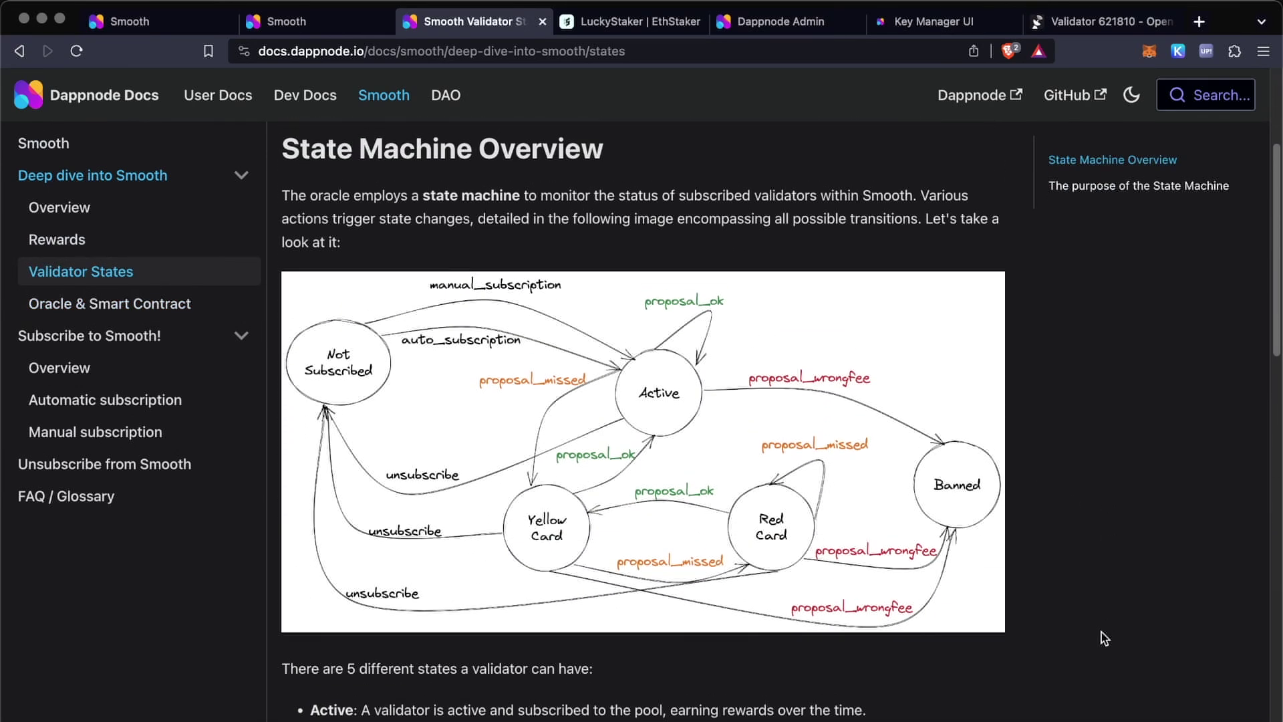
pyautogui.press('super+Tab')
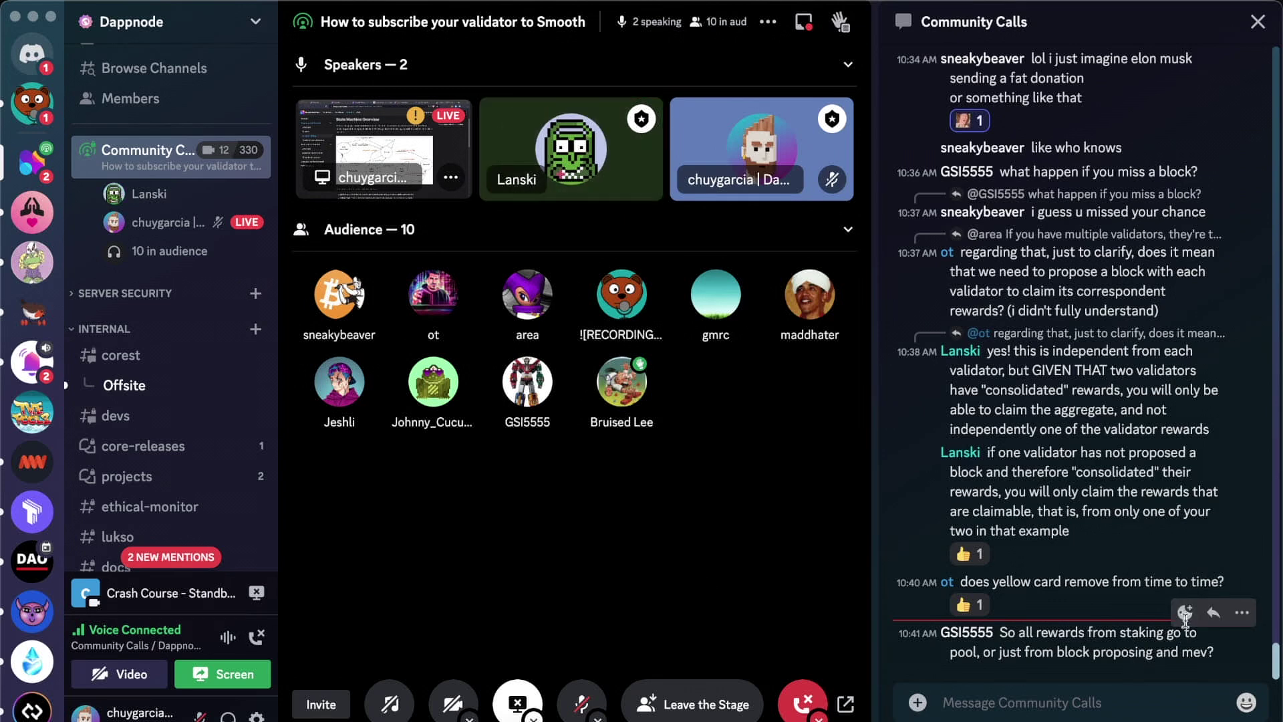
# React with the FlashBots emoji to the staking rewards question, then return to the Validator States page
pyautogui.click(1184, 613)
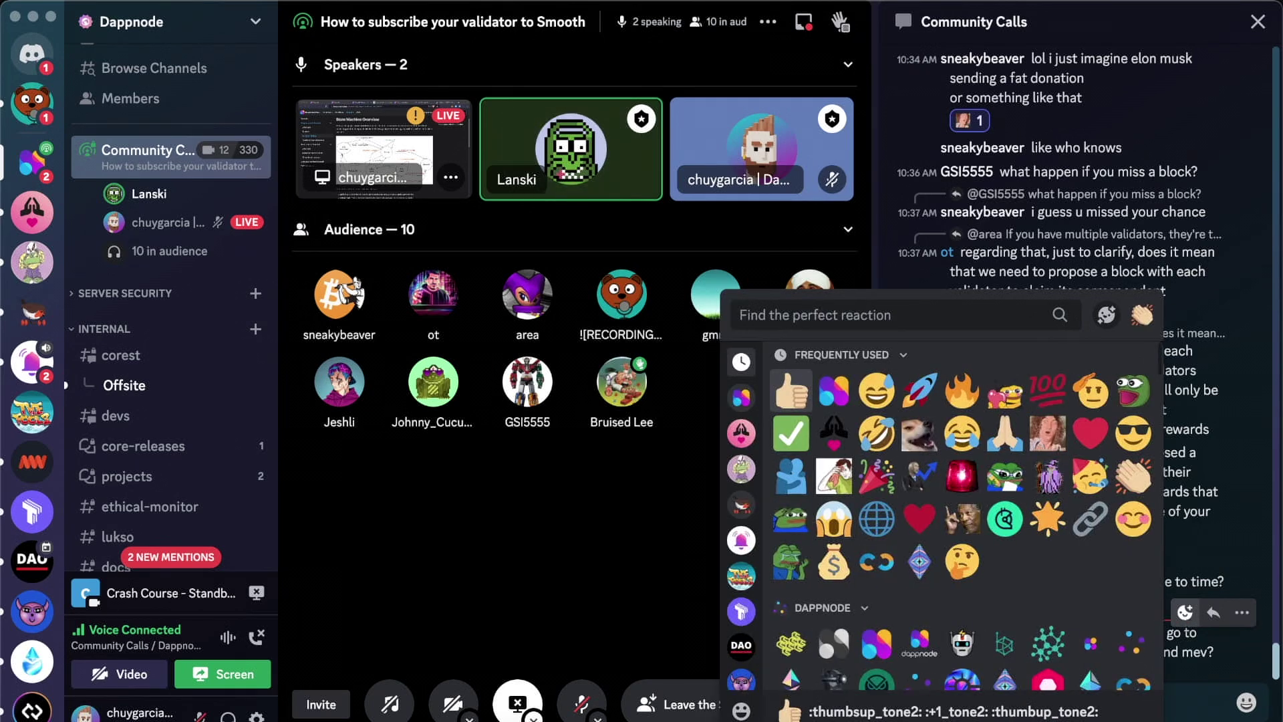
pyautogui.write('flashbots')
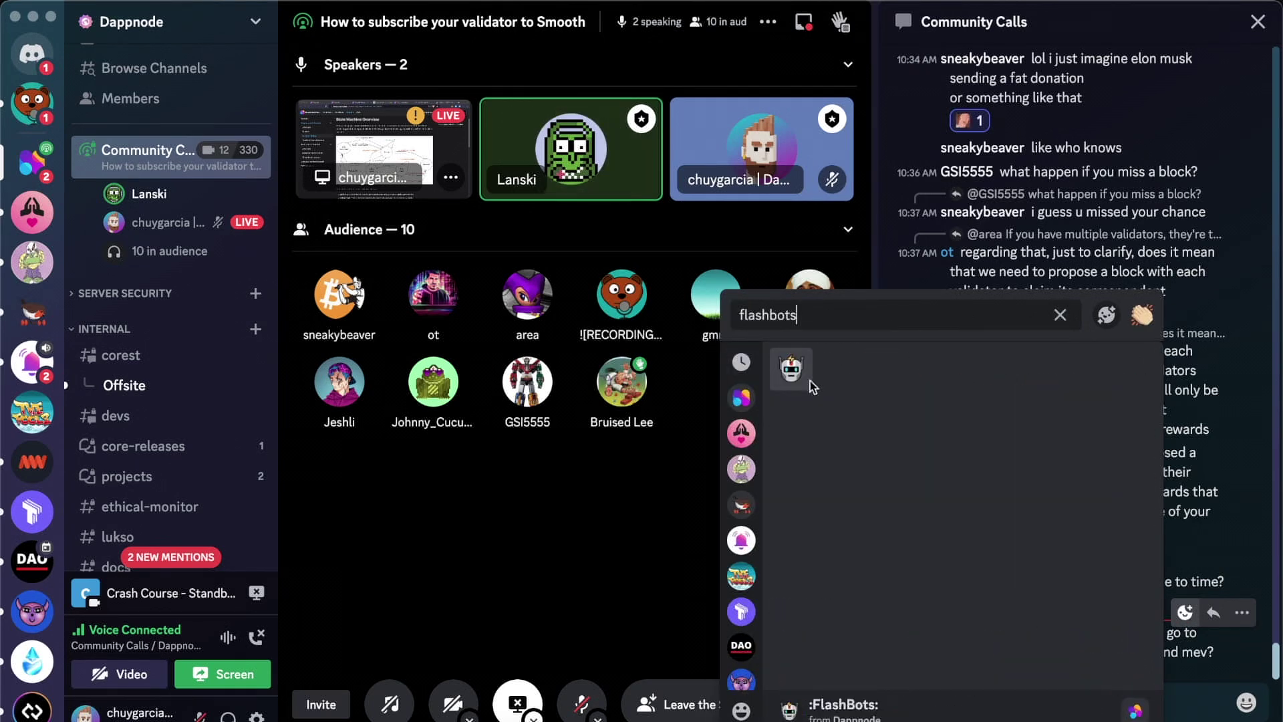
pyautogui.click(806, 376)
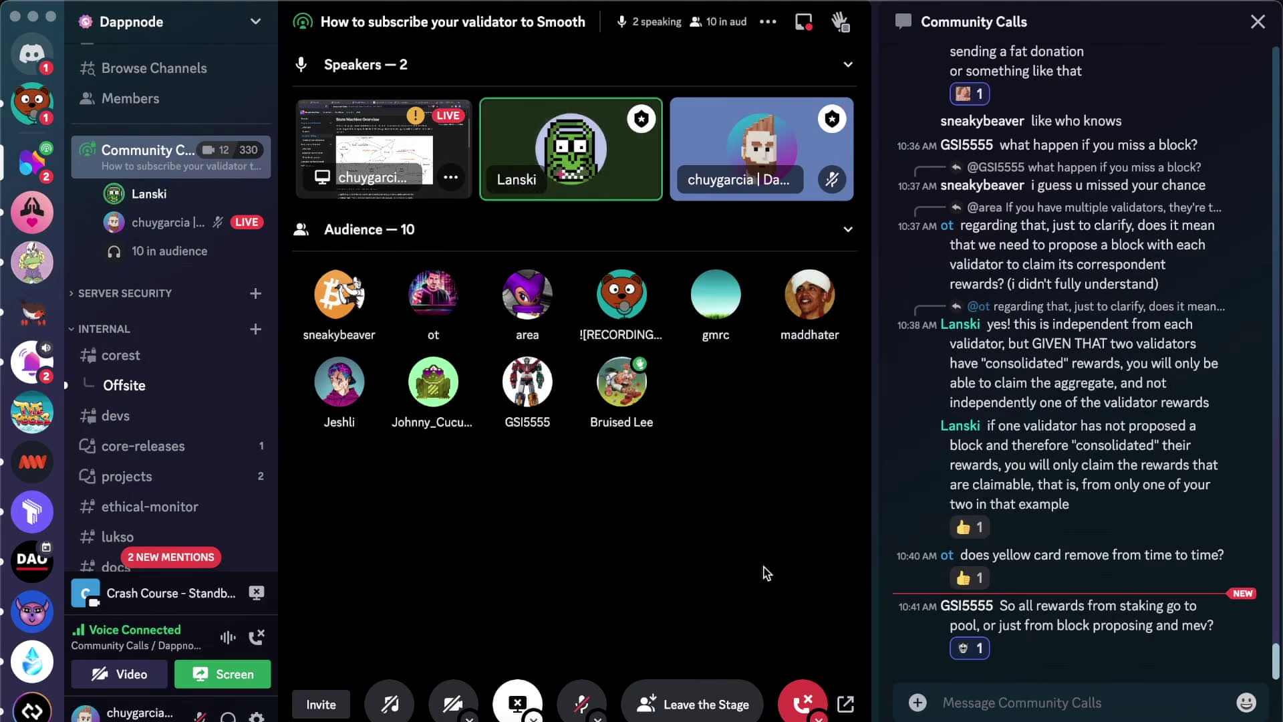
pyautogui.press('super+Tab')
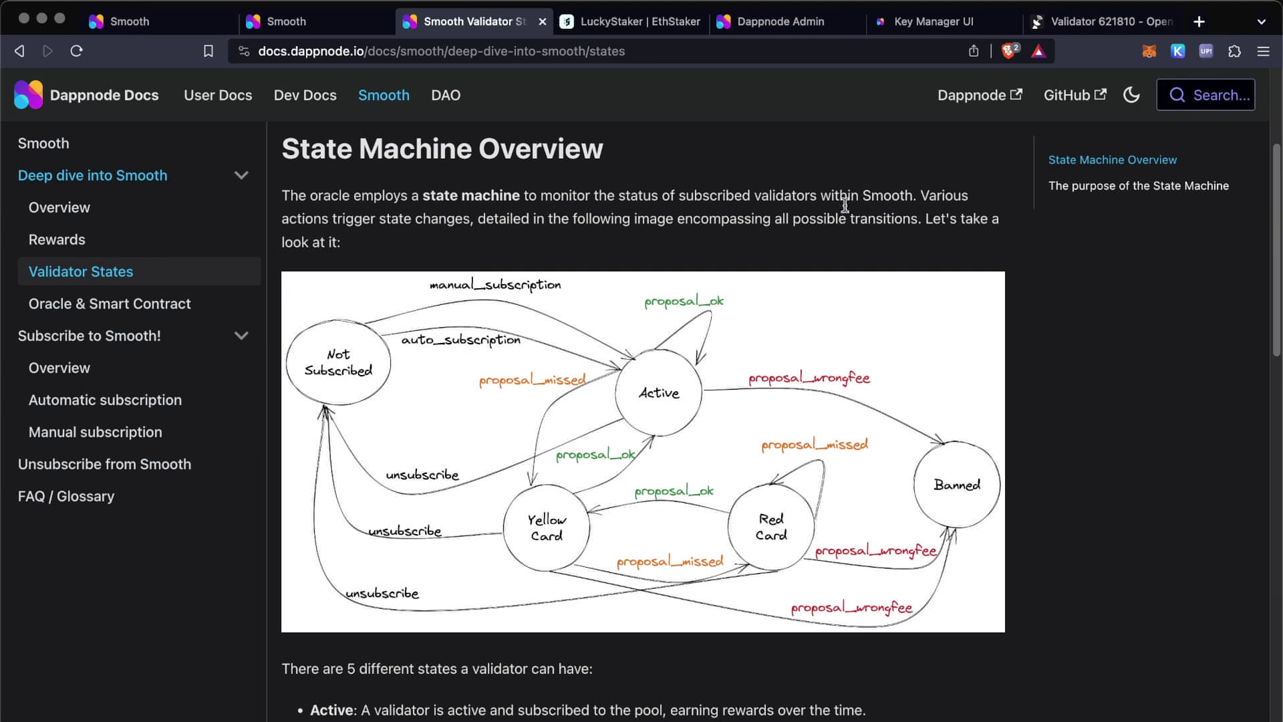
# Switch from the Validator States docs page back to the Discord stage call
pyautogui.press('super+Tab')
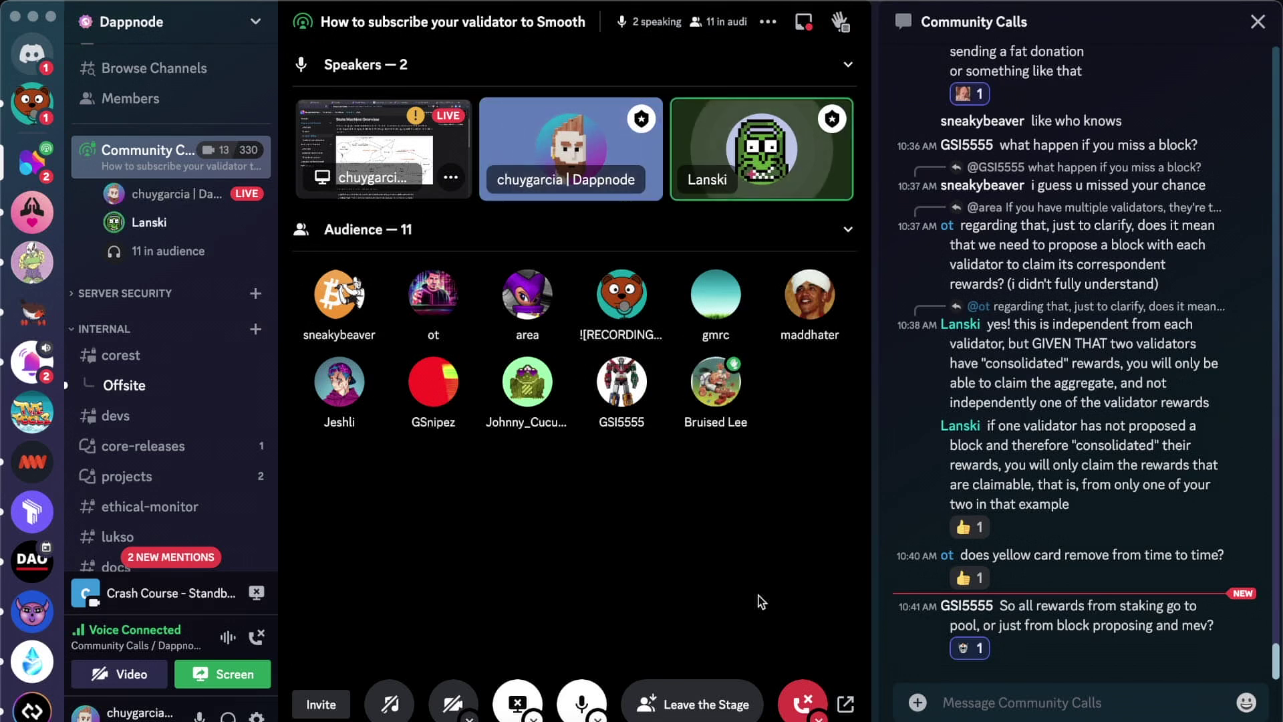
# Mute the stage microphone, then switch over to the docs page in the browser
pyautogui.click(582, 703)
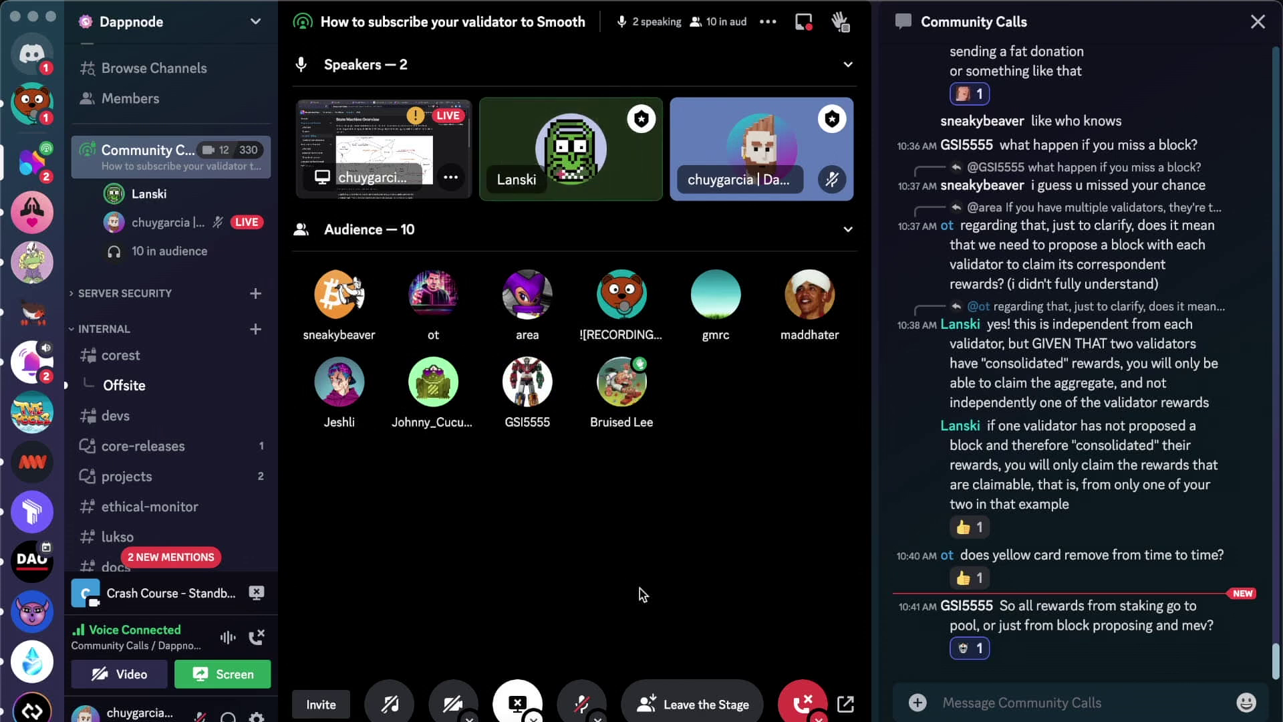
pyautogui.press('super+Tab')
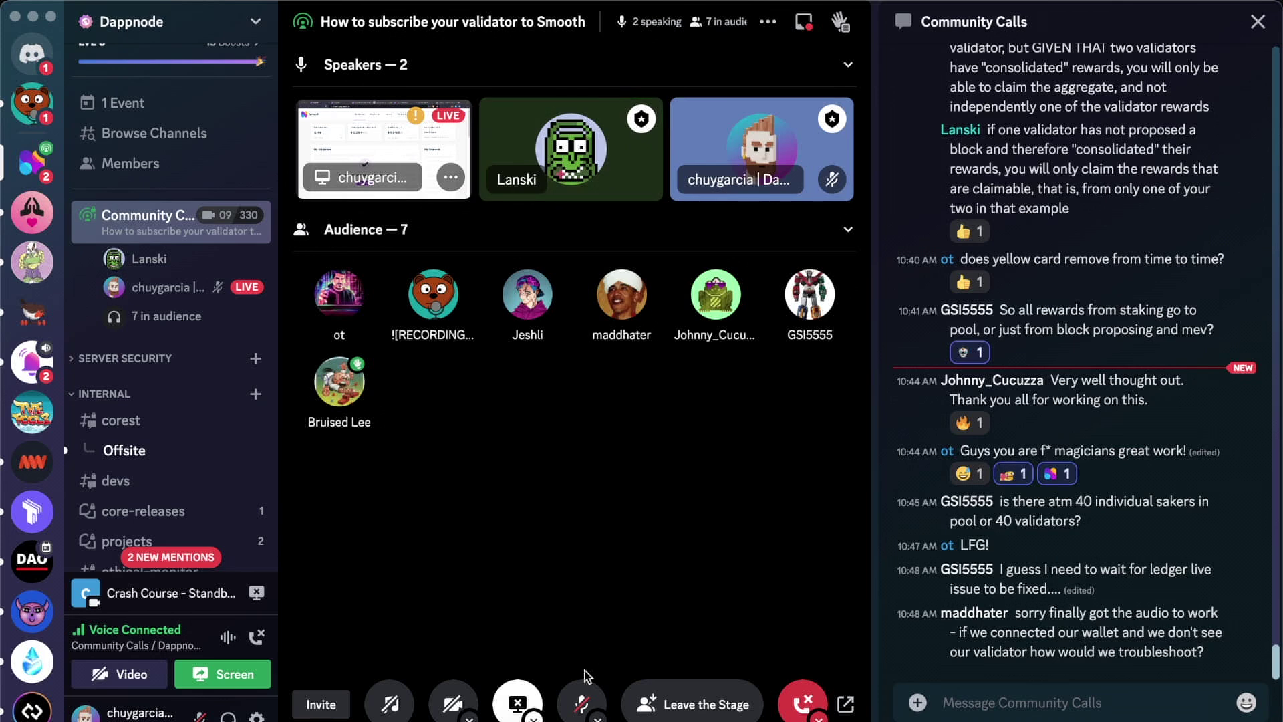
# Unmute the stage microphone briefly, then mute it again
pyautogui.click(582, 703)
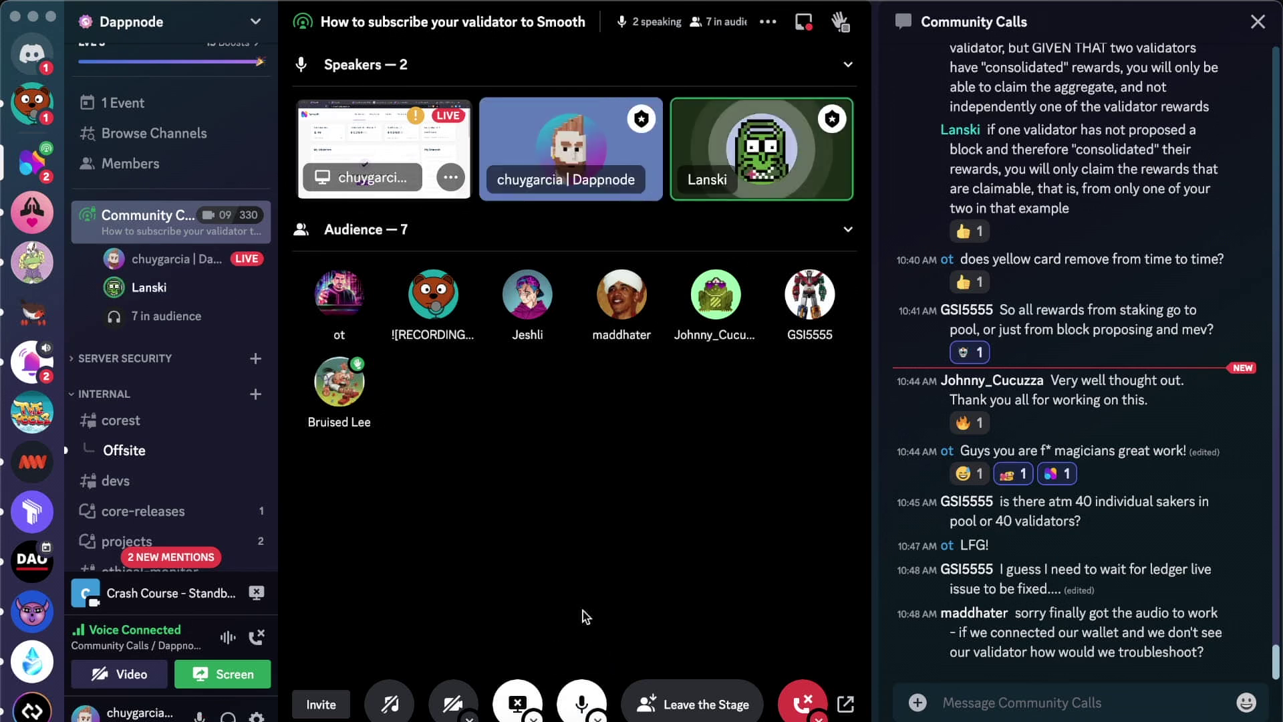
pyautogui.click(587, 709)
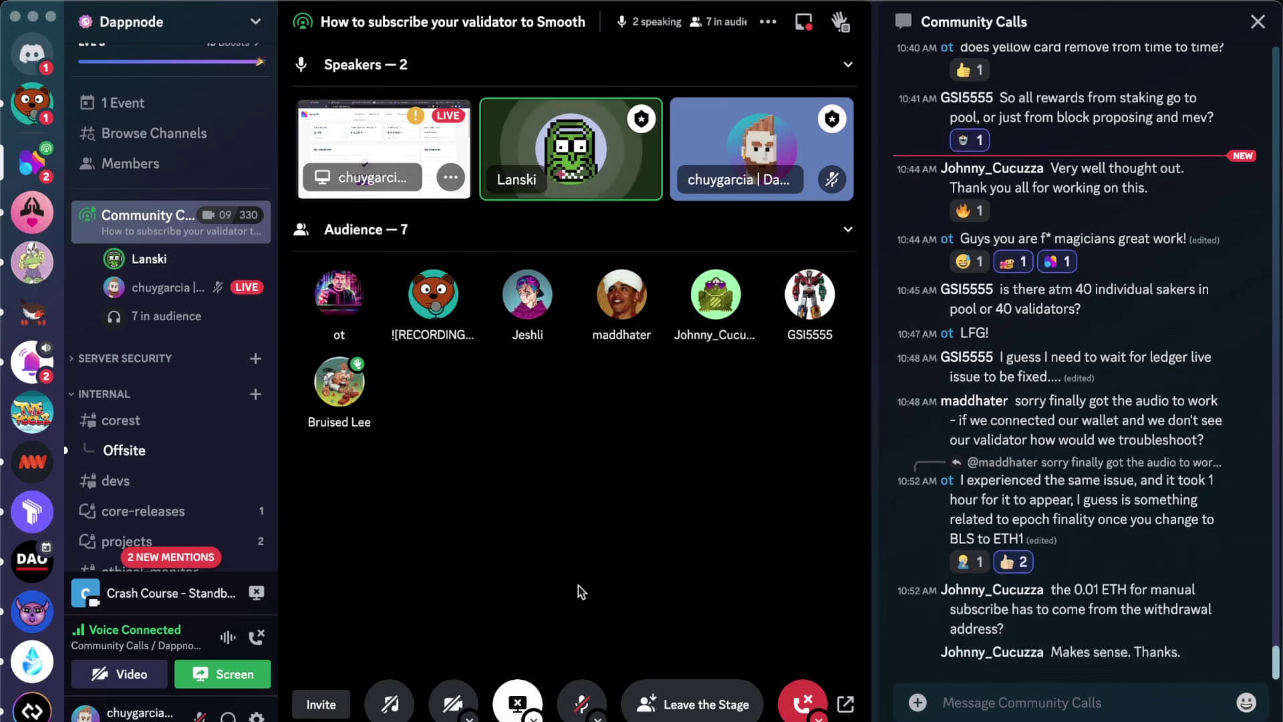
# Toggle the microphone on and straight back to muted while the other speaker answers
pyautogui.click(587, 706)
pyautogui.click(583, 704)
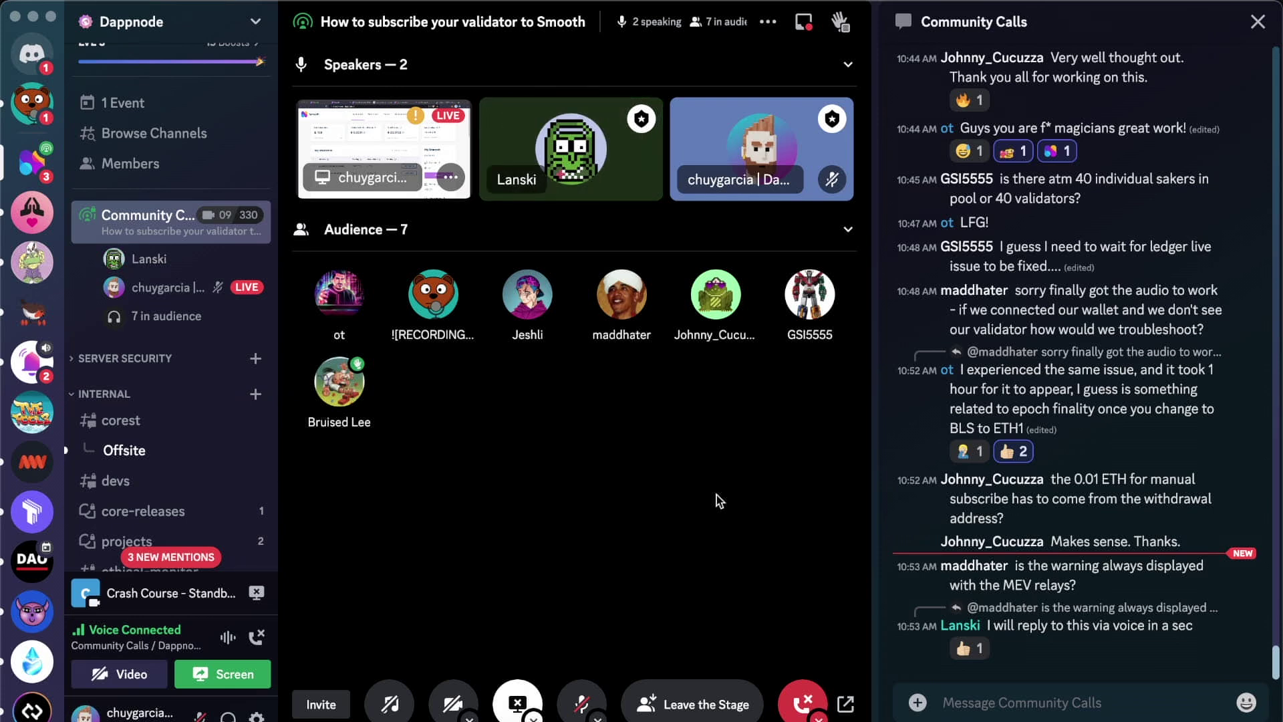
# Unmute the microphone to speak, then stop streaming the screen to the stage
pyautogui.click(582, 702)
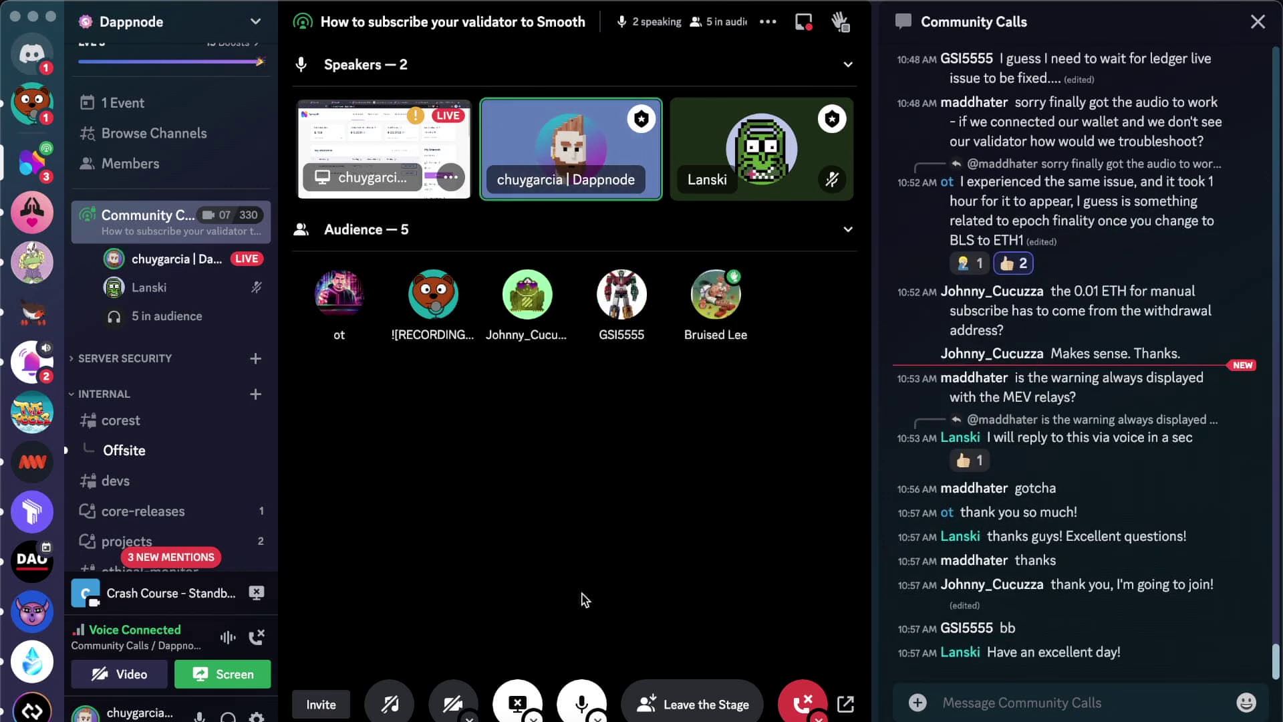
pyautogui.click(518, 703)
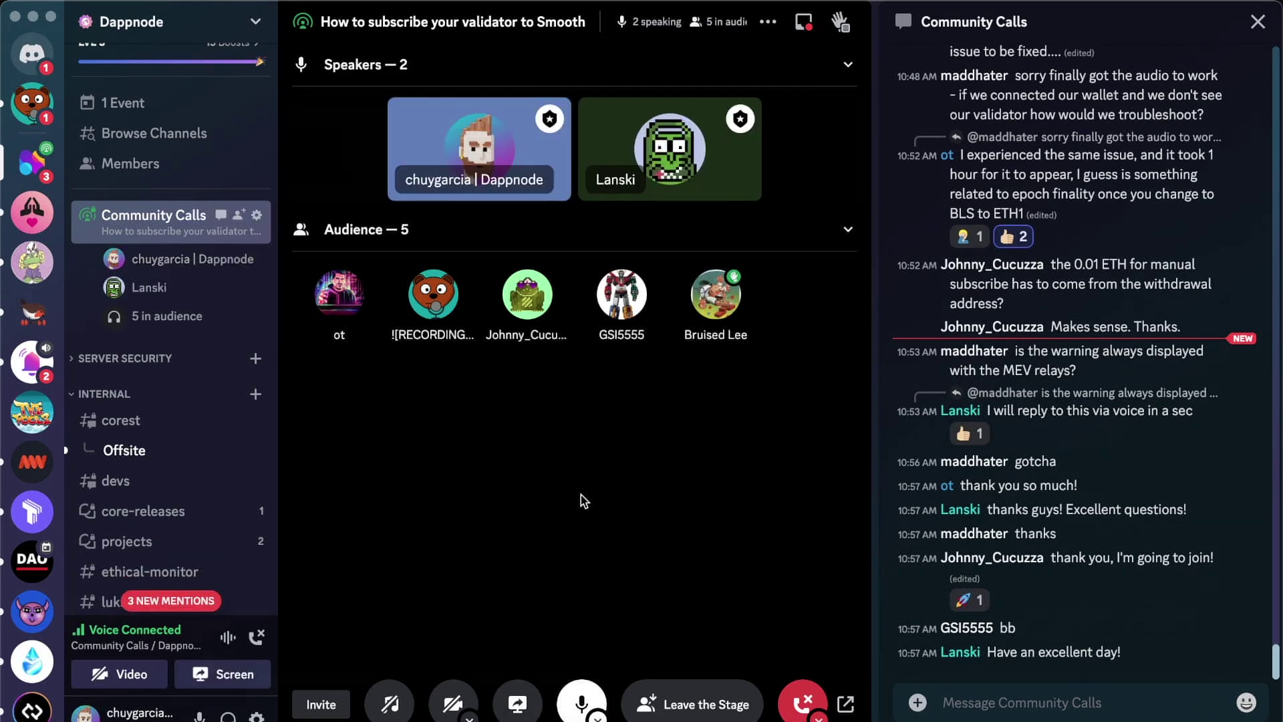